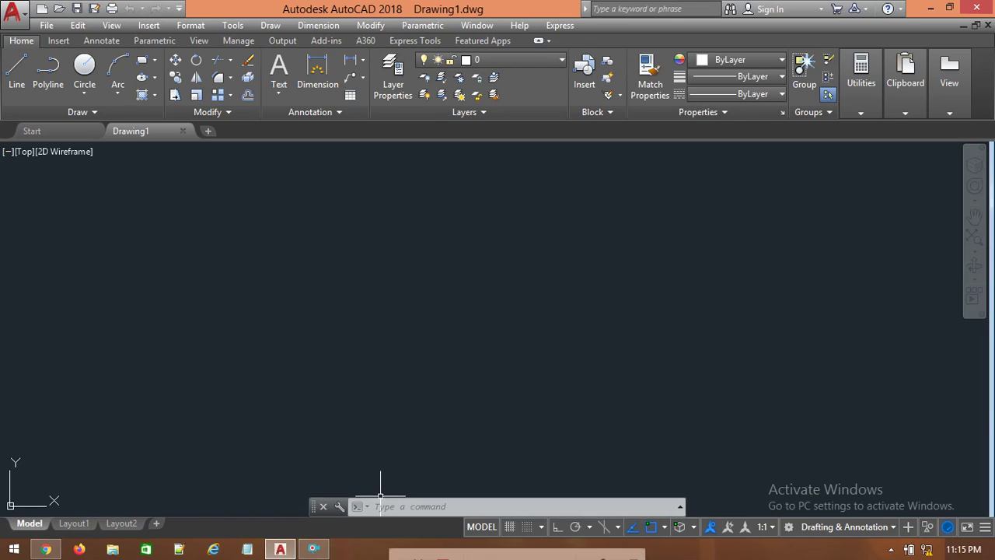
pyautogui.click(322, 359)
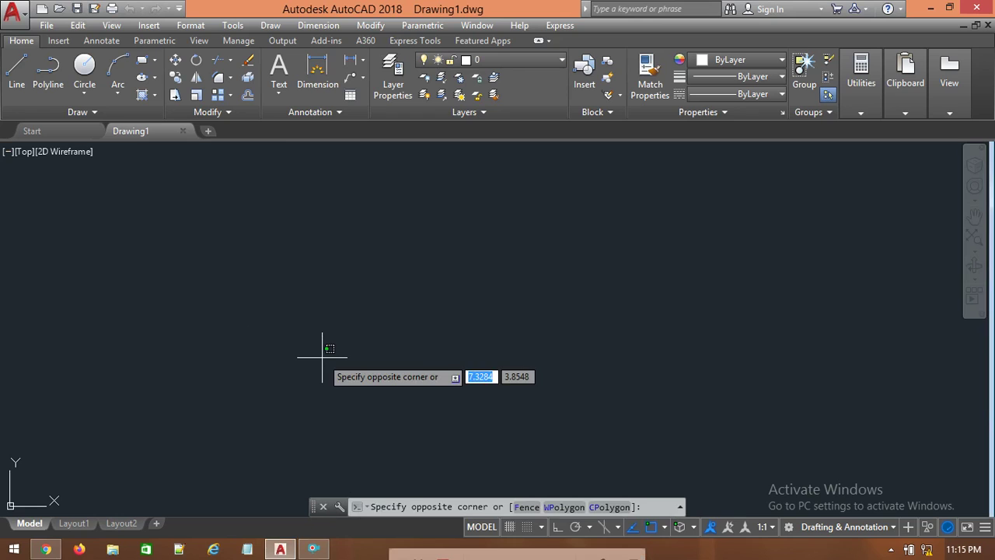
pyautogui.click(375, 314)
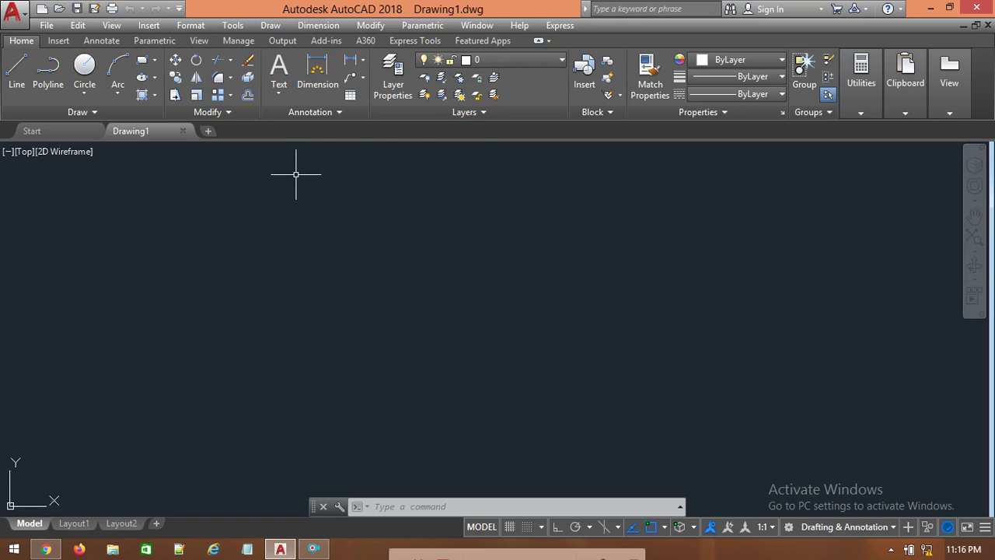
# - Switch the workspace to 3D Modeling and back to Drafting & Annotation
pyautogui.click(803, 529)
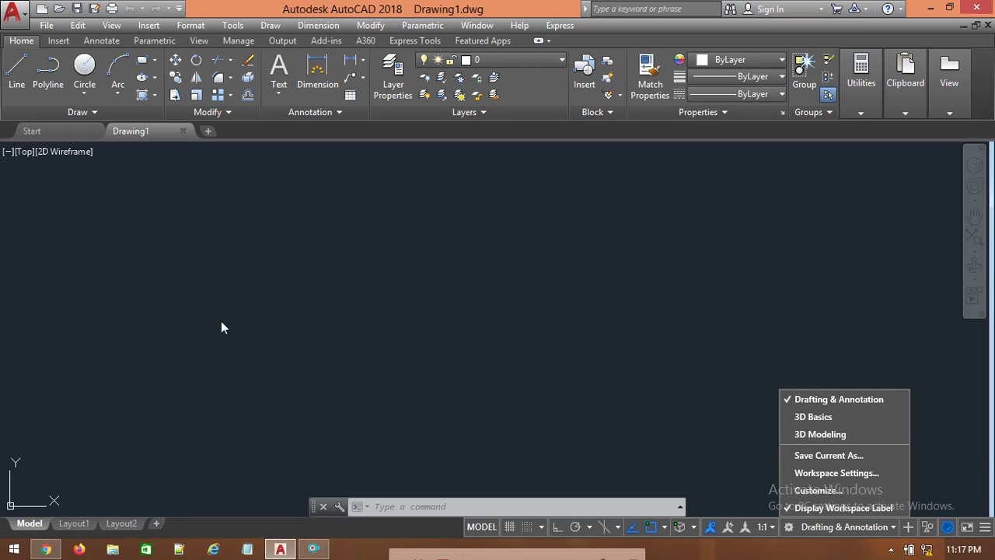
pyautogui.click(818, 435)
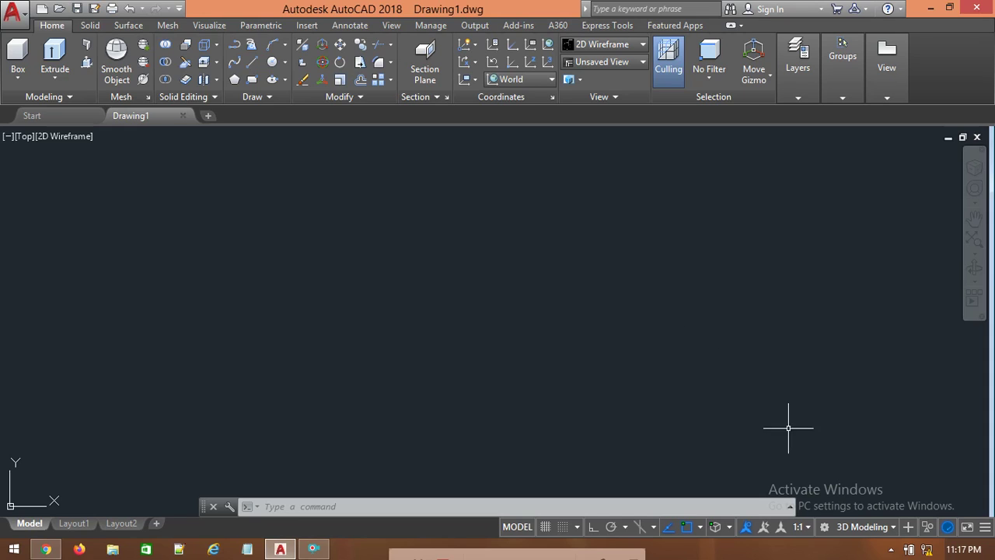
pyautogui.click(855, 529)
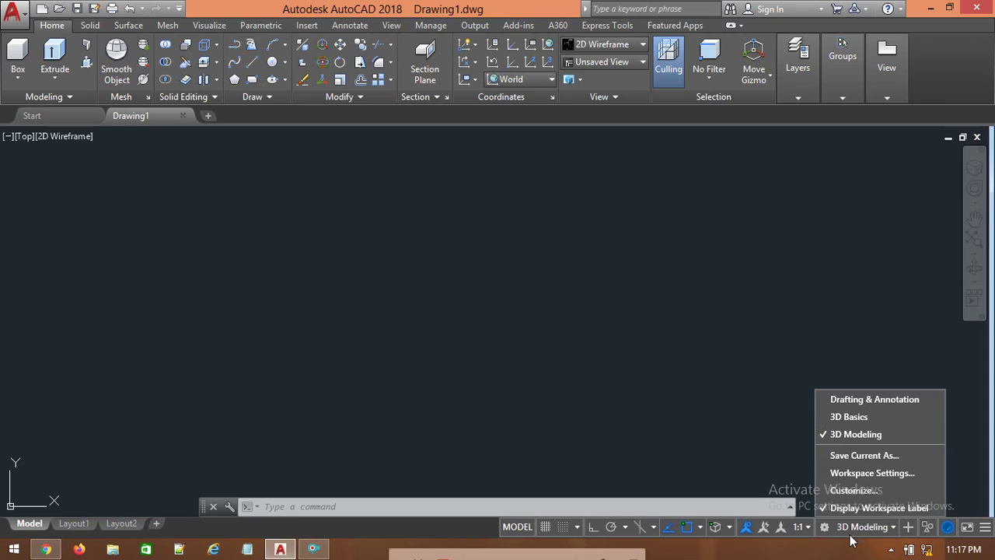
pyautogui.click(892, 402)
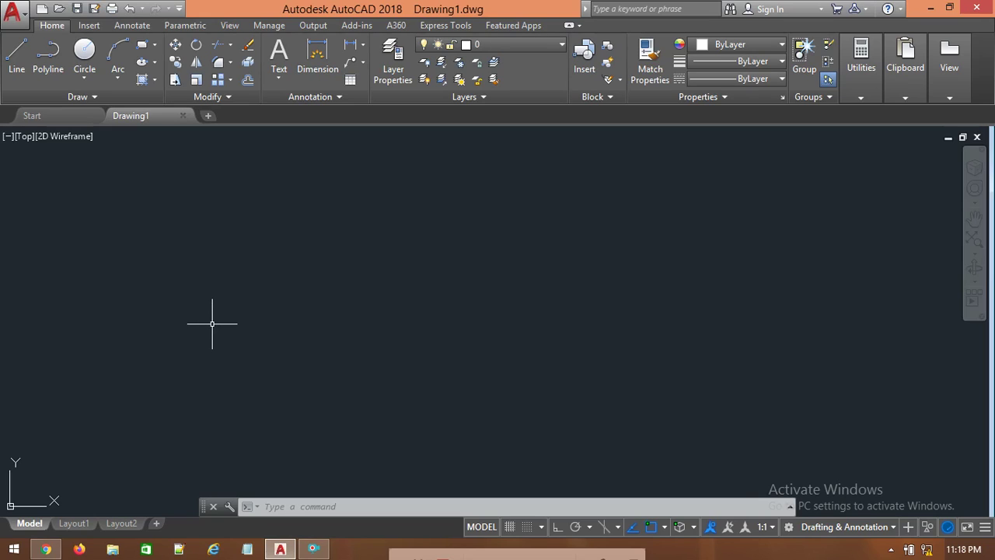
# - Draw a freehand chain of eight connected, partly crossing line segments across the empty drawing area with the Line command
pyautogui.click(17, 69)
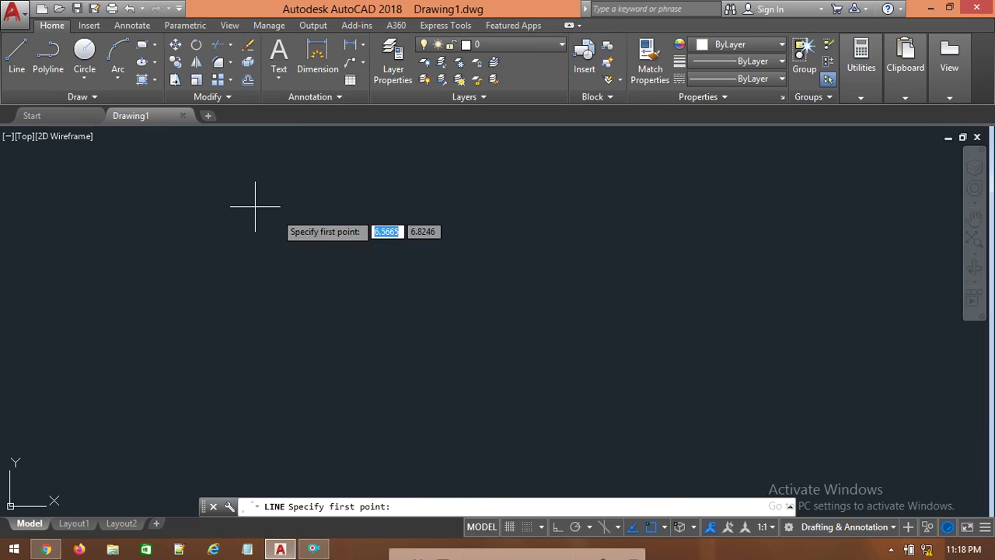
pyautogui.click(135, 297)
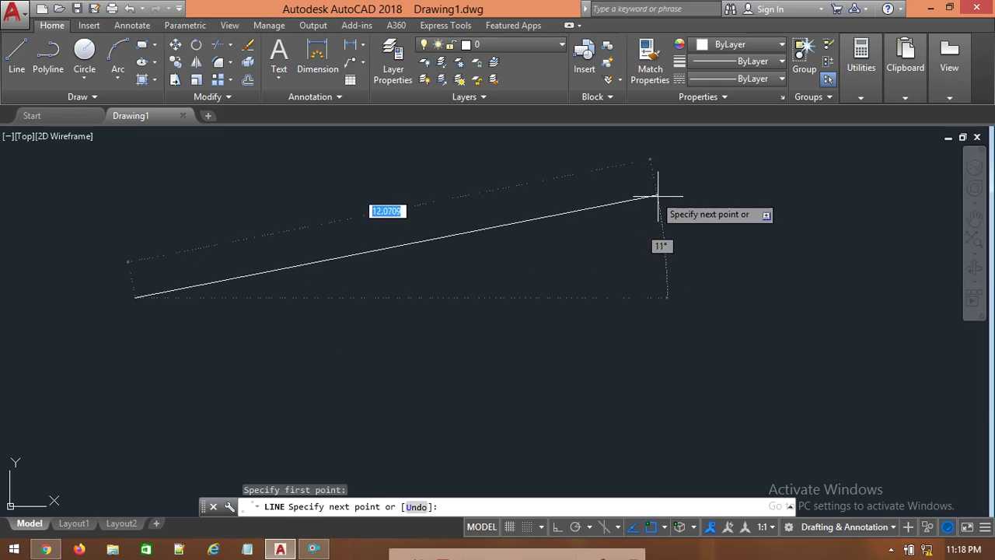
pyautogui.click(691, 246)
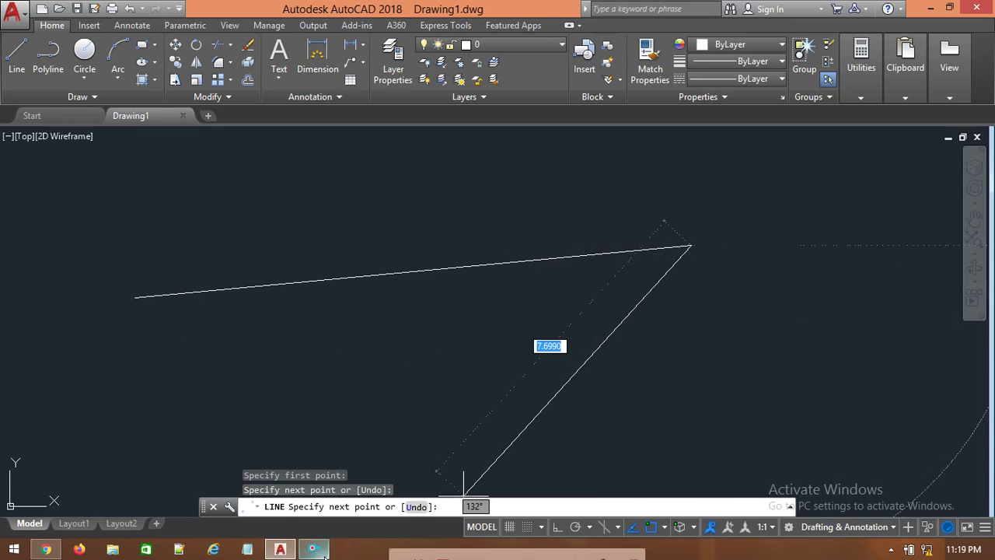
pyautogui.moveTo(403, 554); pyautogui.dragTo(413, 402)
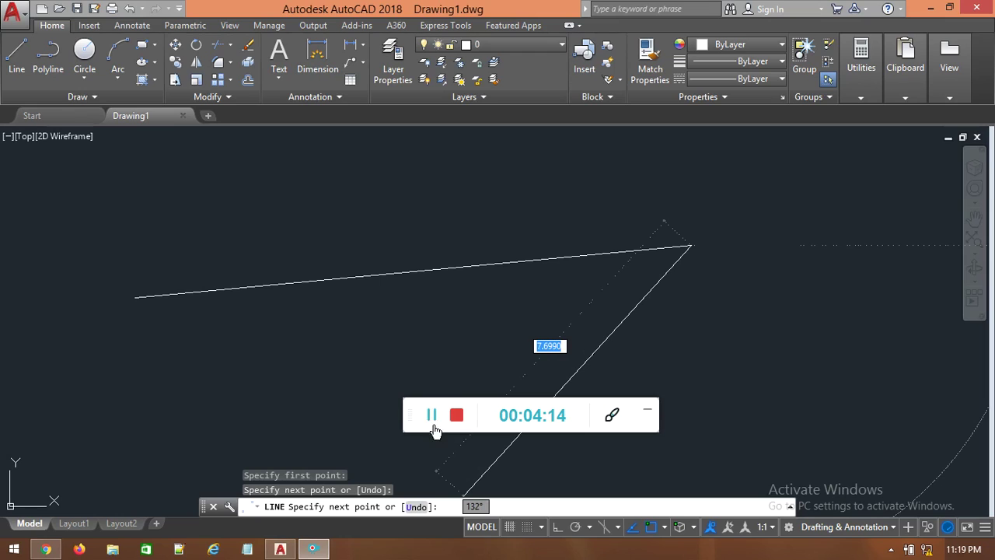
pyautogui.moveTo(414, 402); pyautogui.dragTo(378, 555)
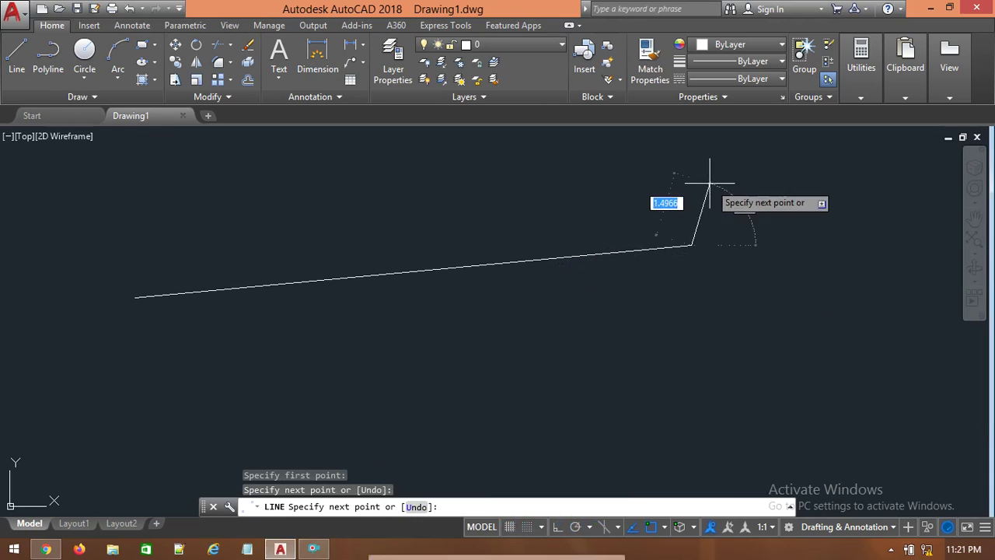
pyautogui.click(497, 161)
pyautogui.click(454, 371)
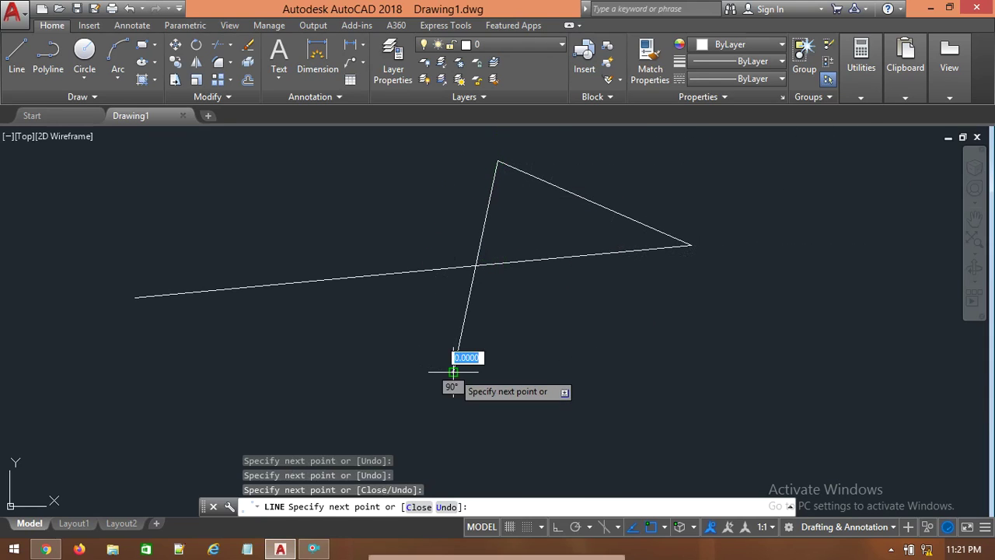
pyautogui.click(716, 372)
pyautogui.click(336, 206)
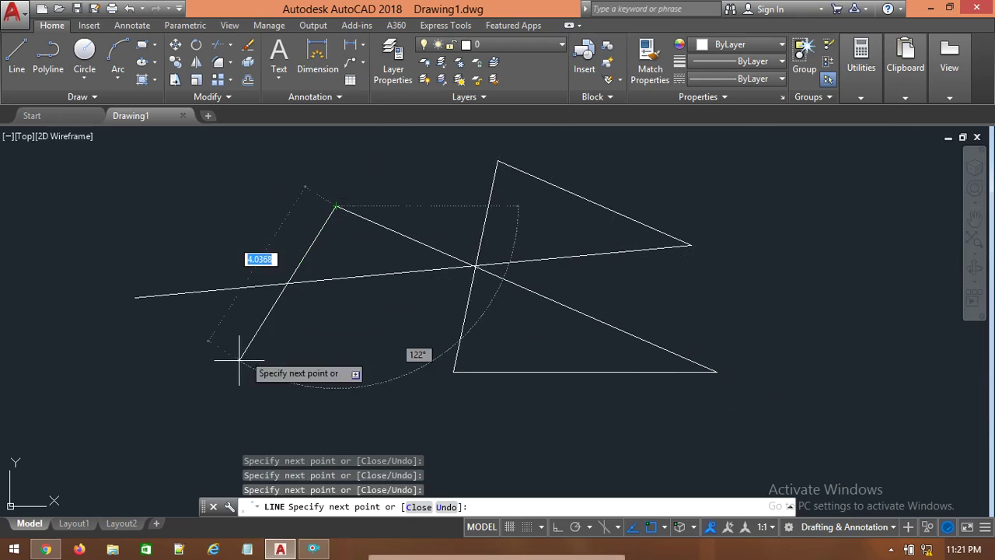
pyautogui.click(214, 380)
pyautogui.click(340, 372)
pyautogui.click(363, 301)
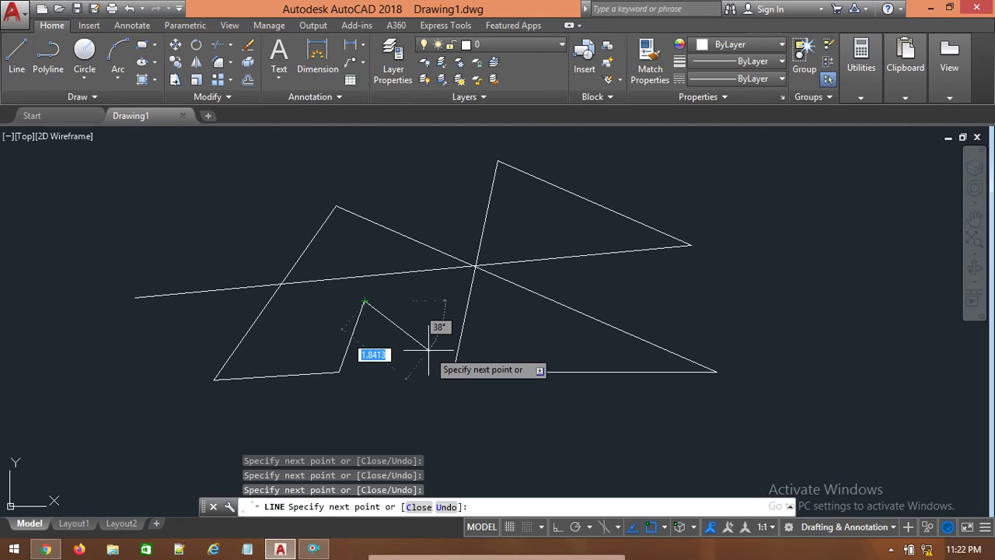
pyautogui.press('Escape')
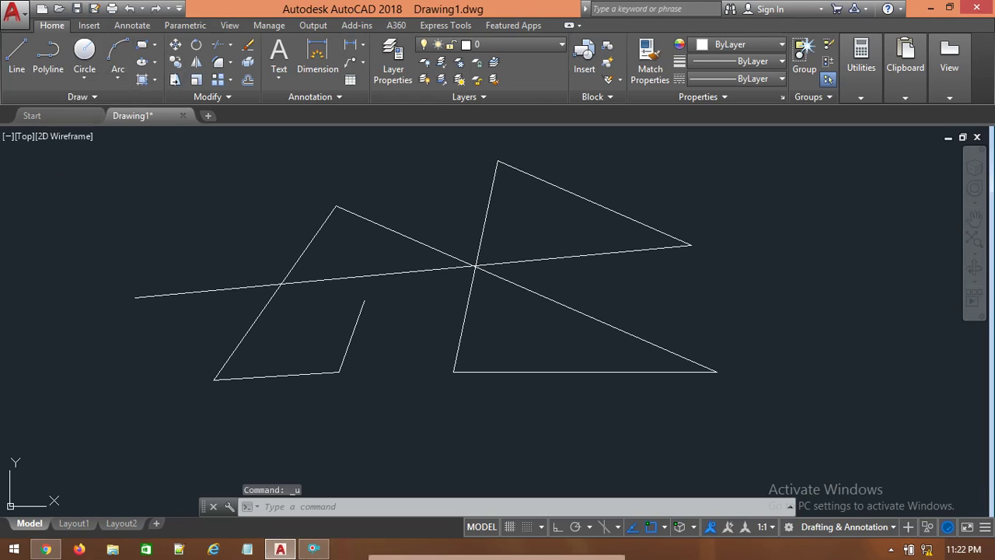
# - Undo the crossing line chain and set the workspace back to Drafting & Annotation
pyautogui.hotkey('ctrl', 'z')
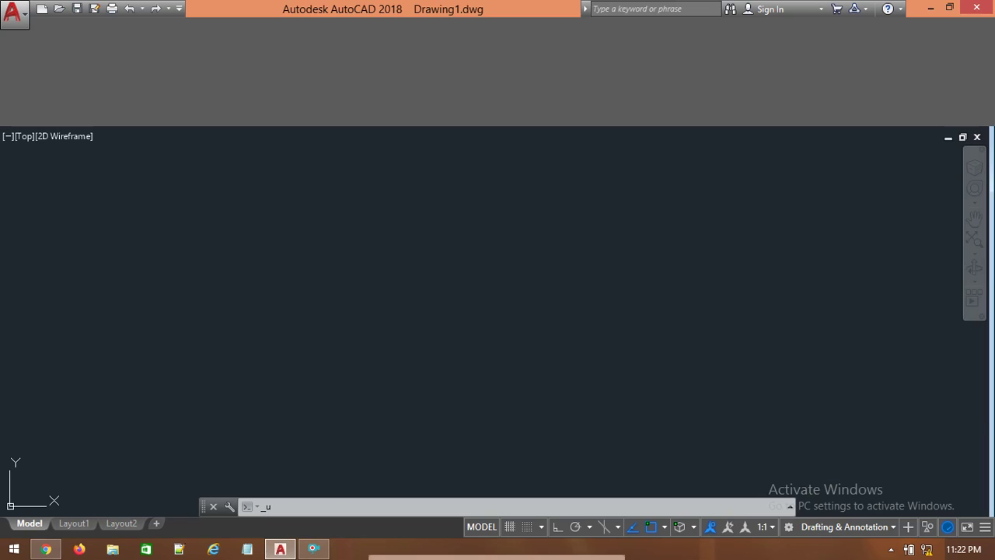
pyautogui.click(848, 526)
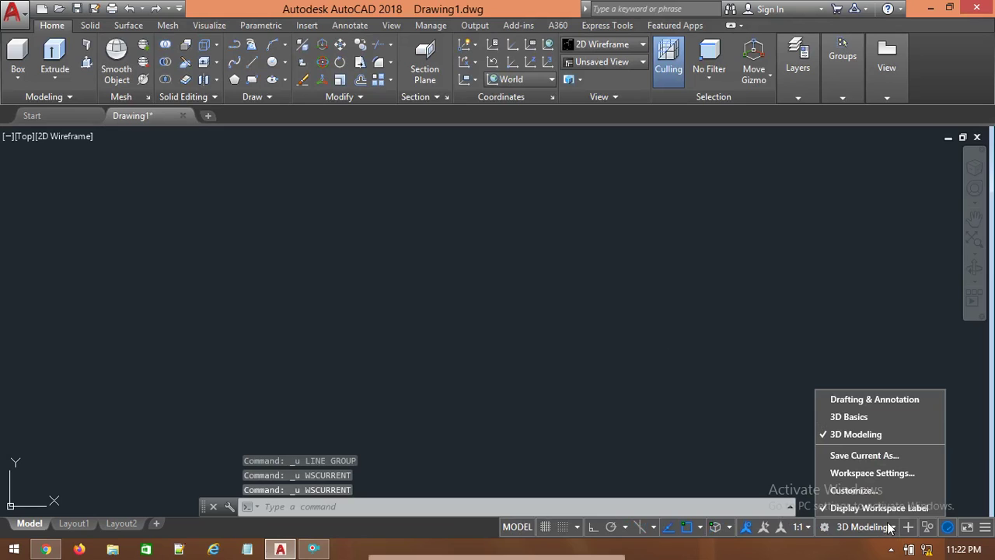
pyautogui.click(847, 402)
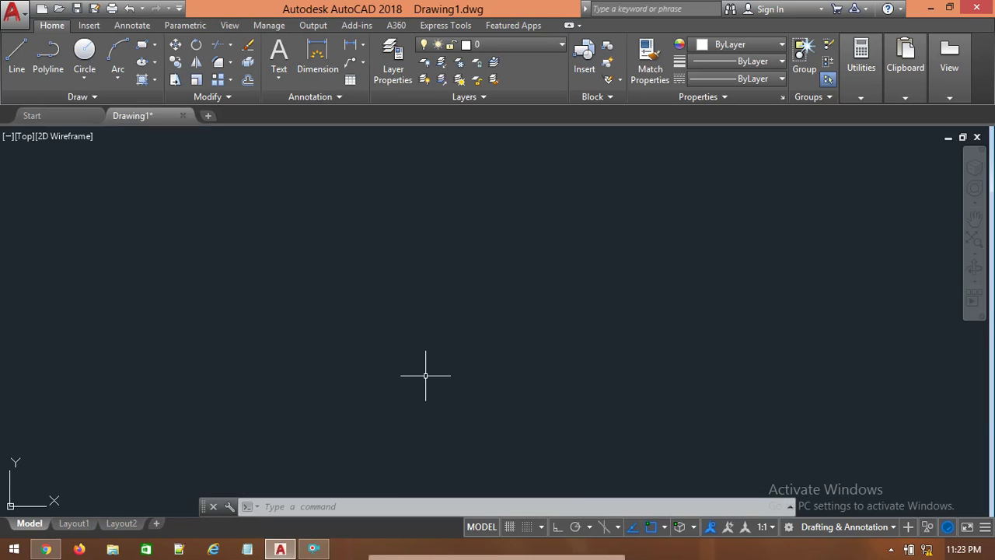
pyautogui.write('line')
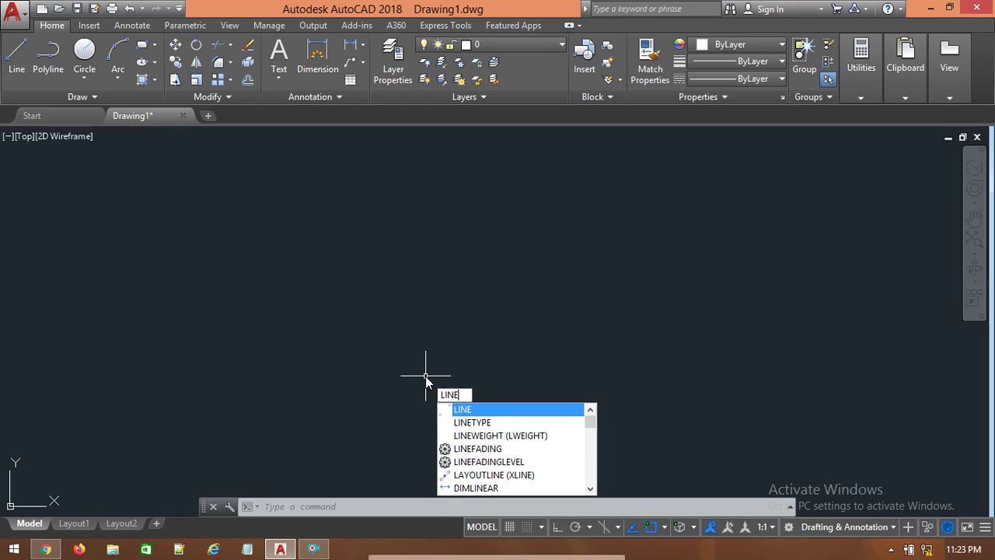
pyautogui.press('Return')
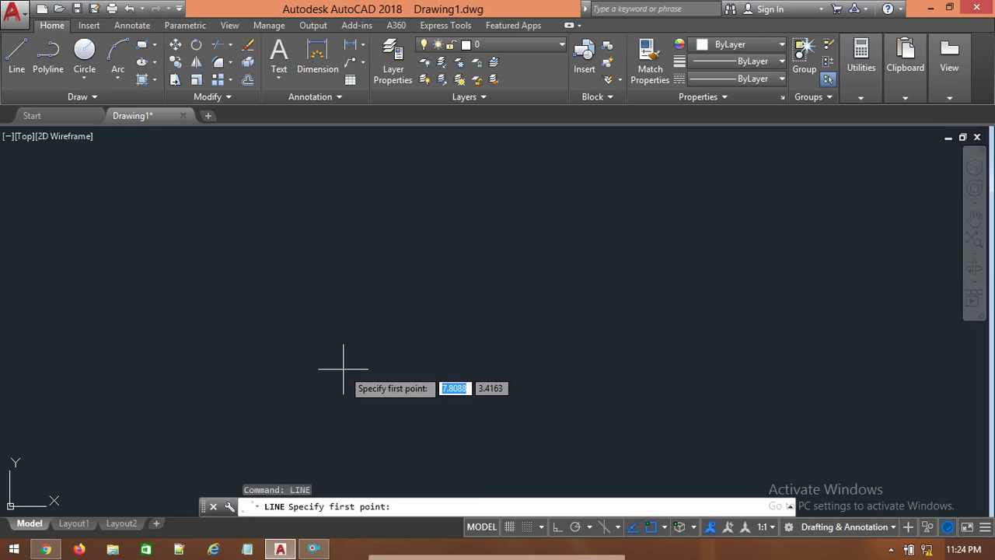
pyautogui.press('Escape')
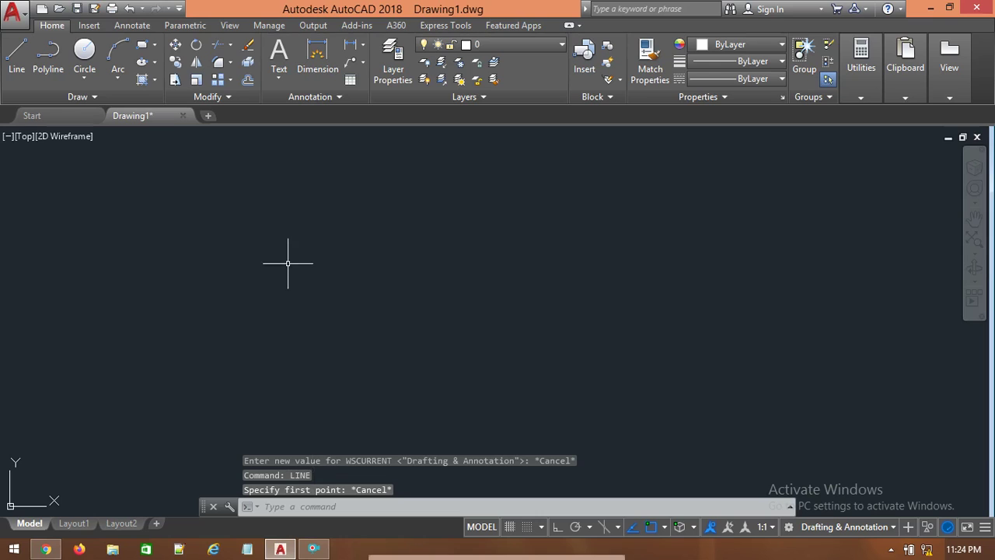
pyautogui.moveTo(265, 234)
pyautogui.mouseDown()
pyautogui.moveTo(436, 269)
pyautogui.moveTo(584, 360)
pyautogui.moveTo(289, 381)
pyautogui.moveTo(437, 214)
pyautogui.moveTo(466, 212)
pyautogui.mouseUp()
pyautogui.moveTo(588, 217); pyautogui.dragTo(324, 322)
pyautogui.moveTo(305, 255); pyautogui.dragTo(690, 323)
pyautogui.moveTo(731, 233); pyautogui.dragTo(335, 342)
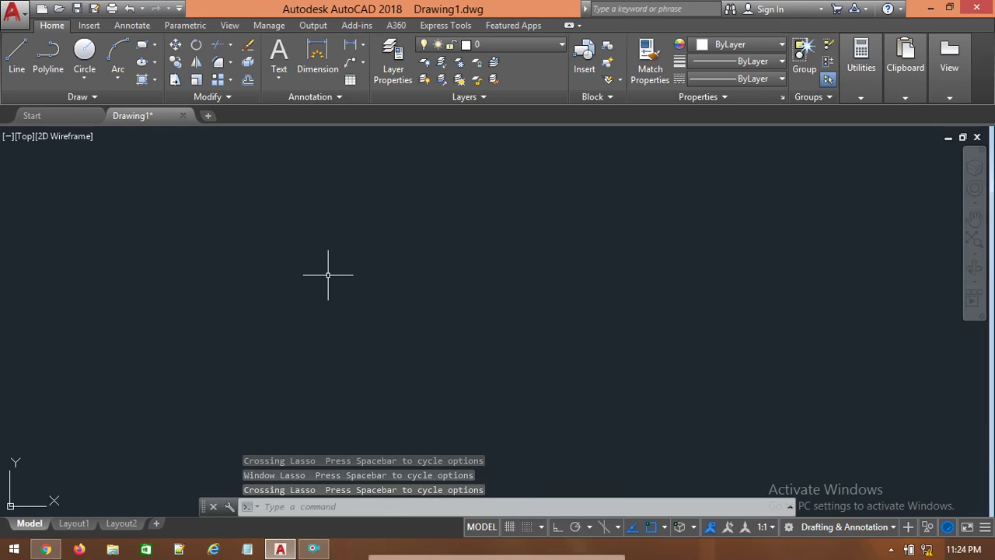
# - Draw a large freehand triangle with the Line command, placing three corners and finishing with the Close option
pyautogui.write('li')
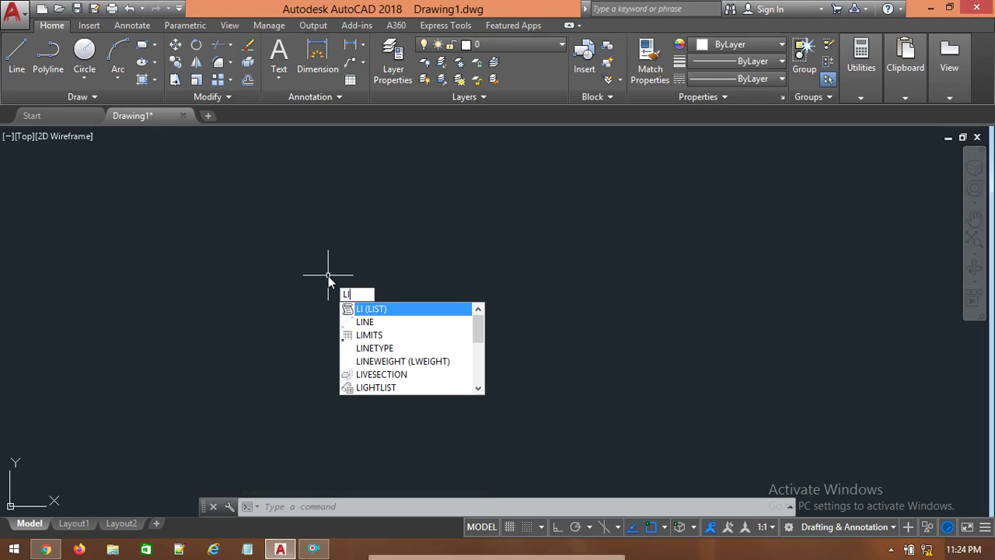
pyautogui.press('Down')
pyautogui.press('Return')
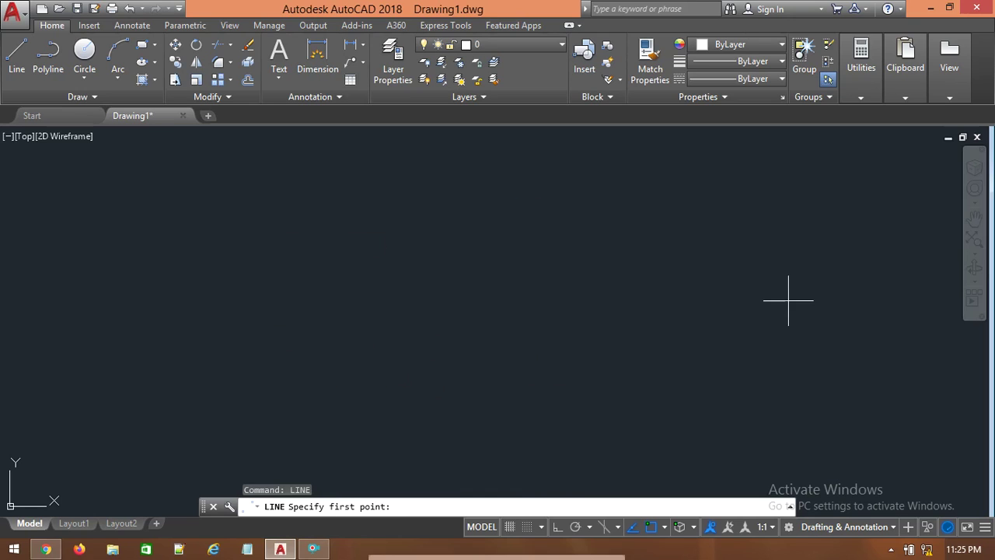
pyautogui.click(136, 253)
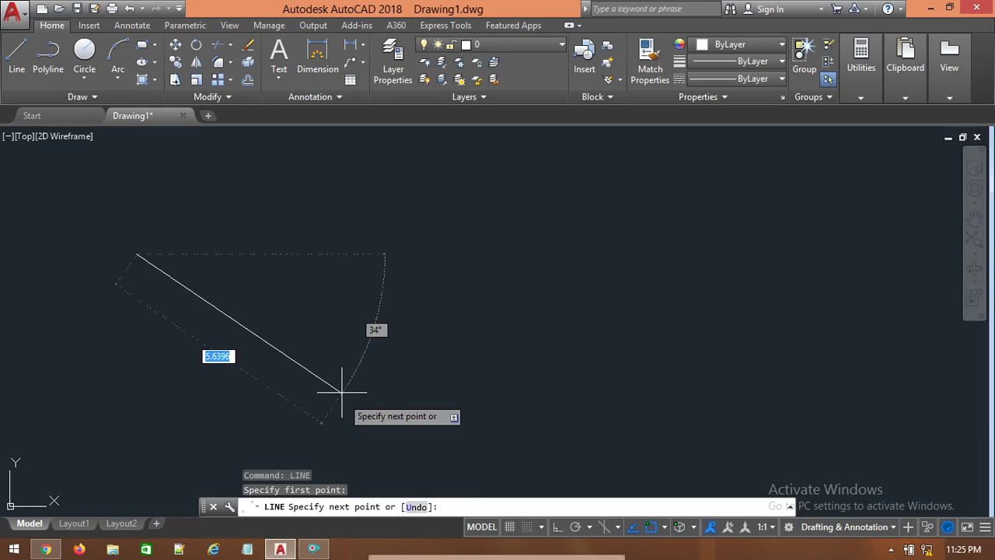
pyautogui.click(716, 200)
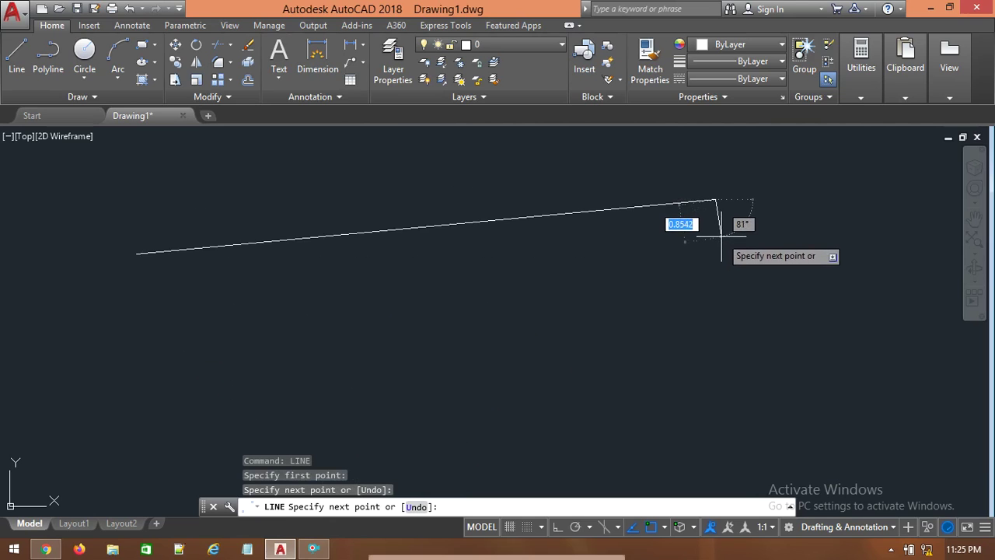
pyautogui.click(363, 378)
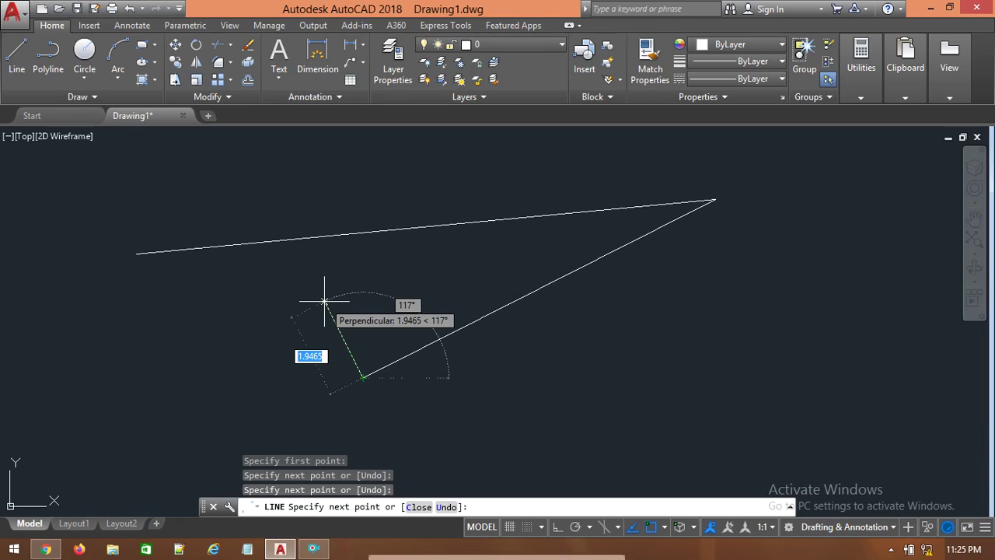
pyautogui.write('c')
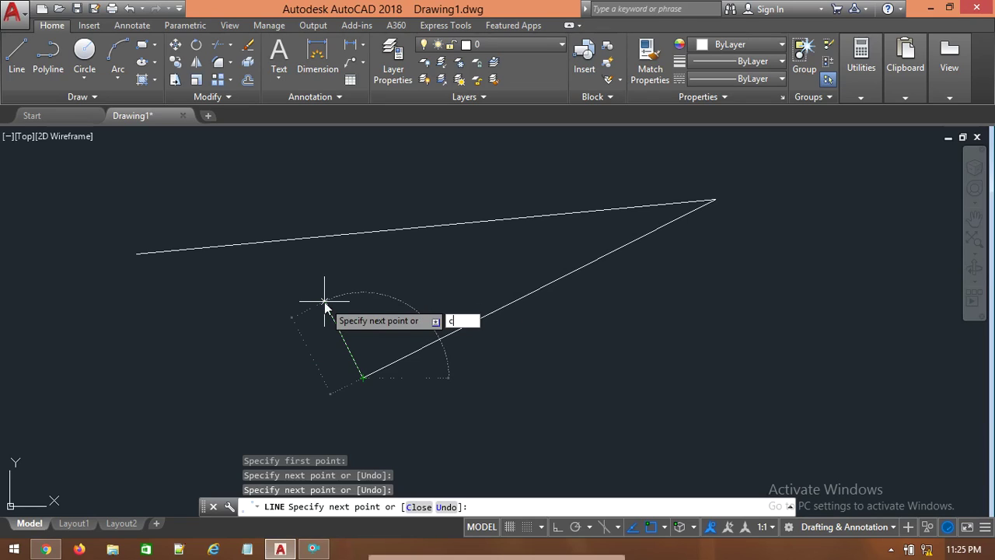
pyautogui.press('Return')
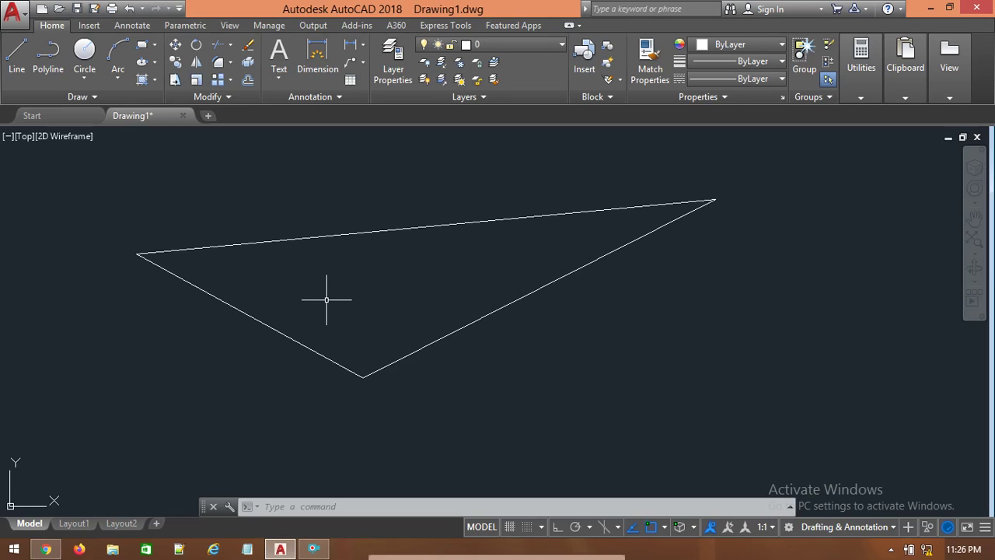
# - Undo the closed triangle
pyautogui.hotkey('ctrl', 'z')
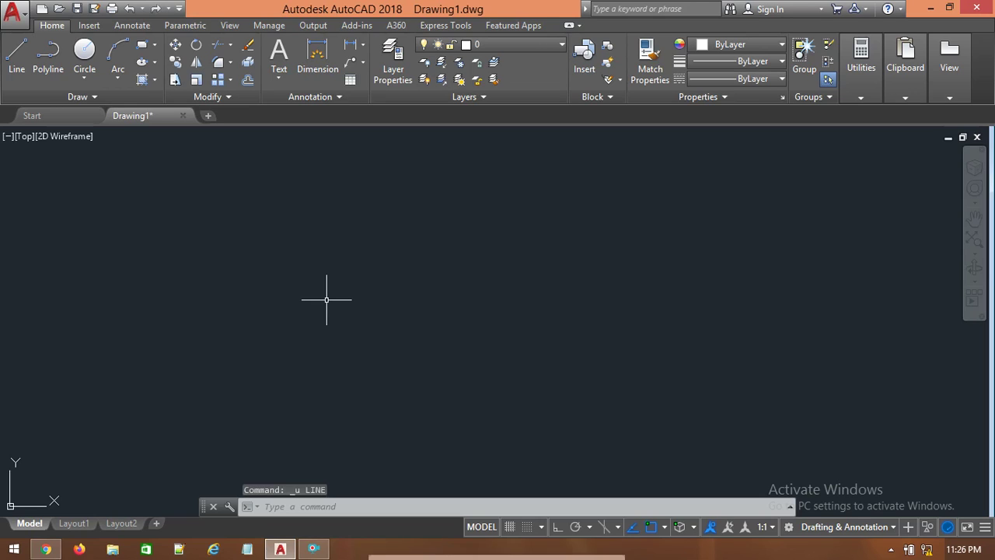
pyautogui.rightClick(338, 238)
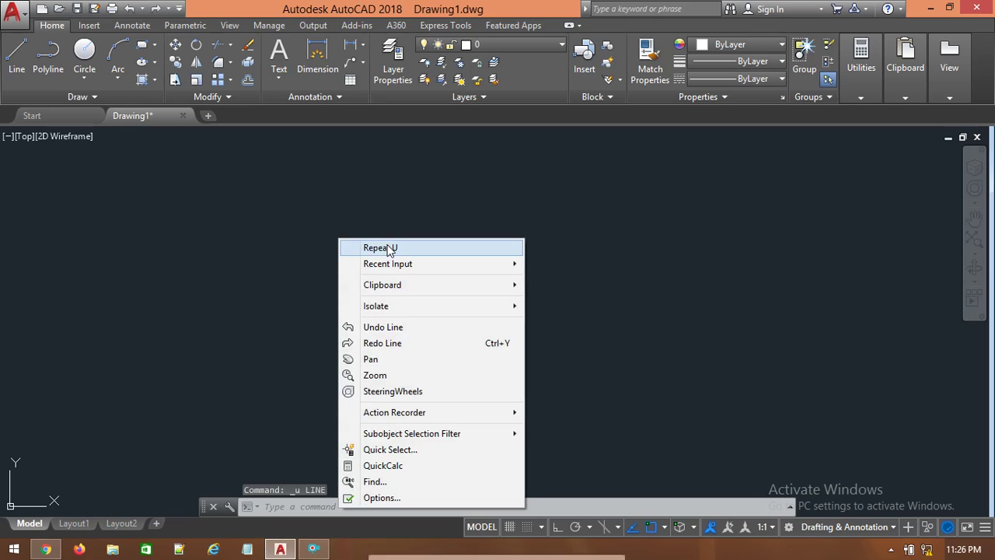
pyautogui.click(229, 195)
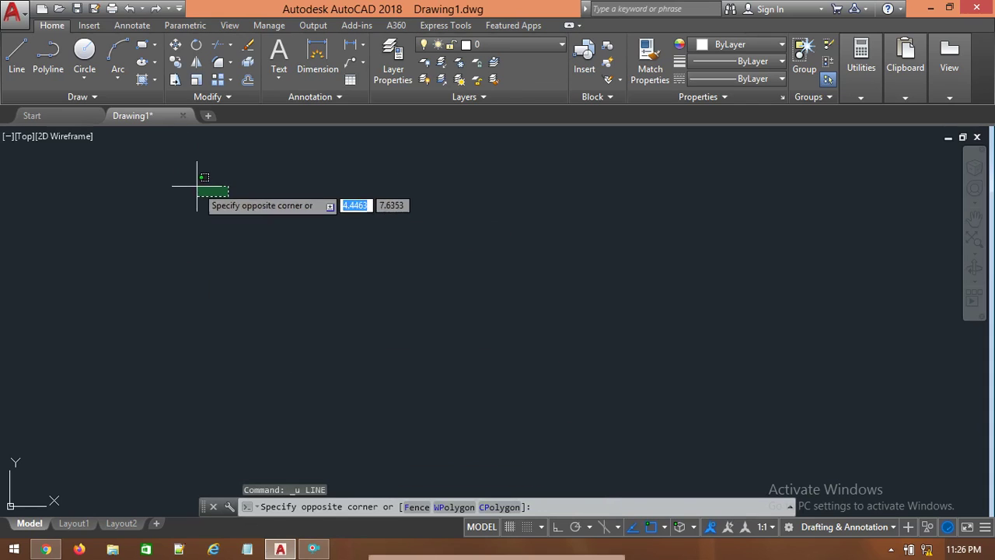
# - Draw a closed freehand outline through five points with the Line command's Close option, and undo the whole outline
pyautogui.click(17, 54)
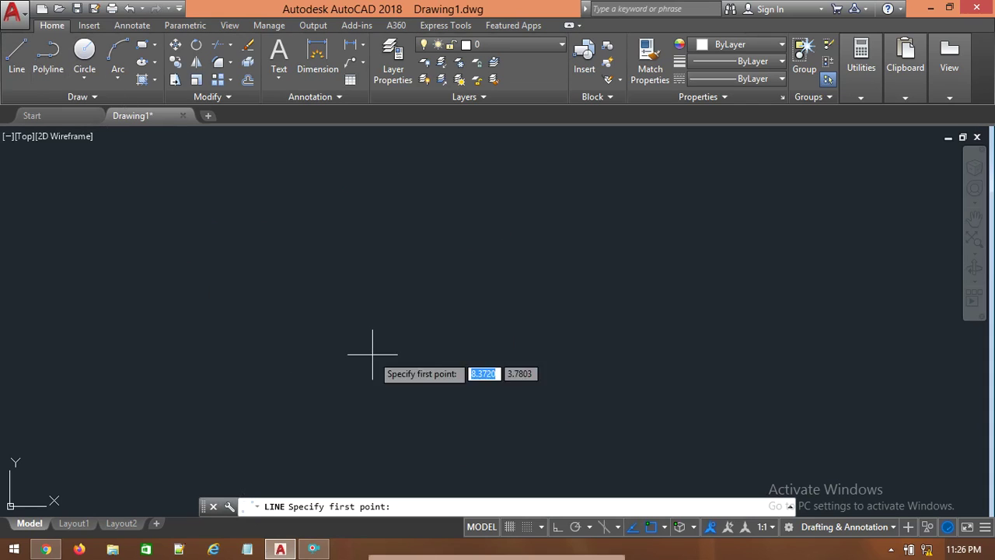
pyautogui.click(315, 272)
pyautogui.click(528, 177)
pyautogui.click(616, 290)
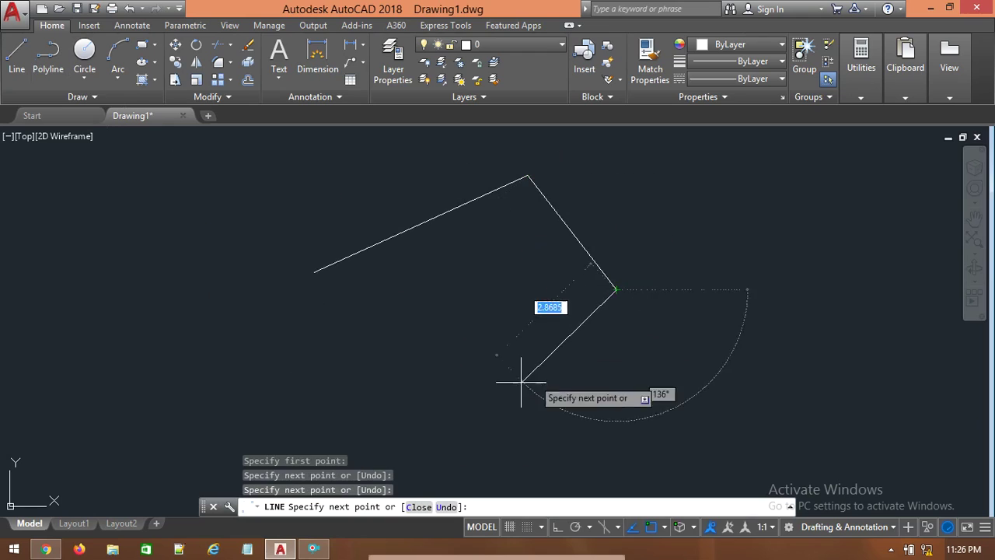
pyautogui.click(521, 382)
pyautogui.click(402, 317)
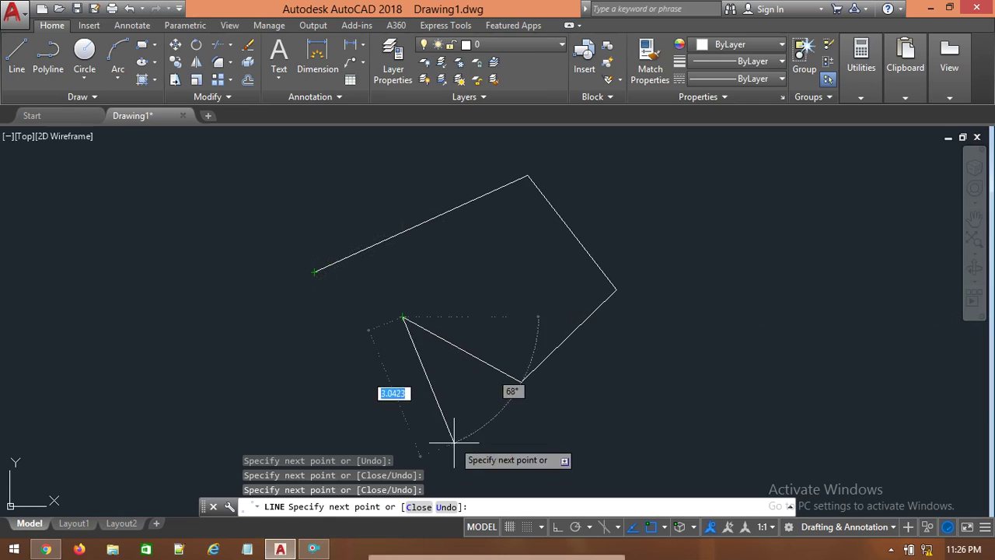
pyautogui.click(420, 507)
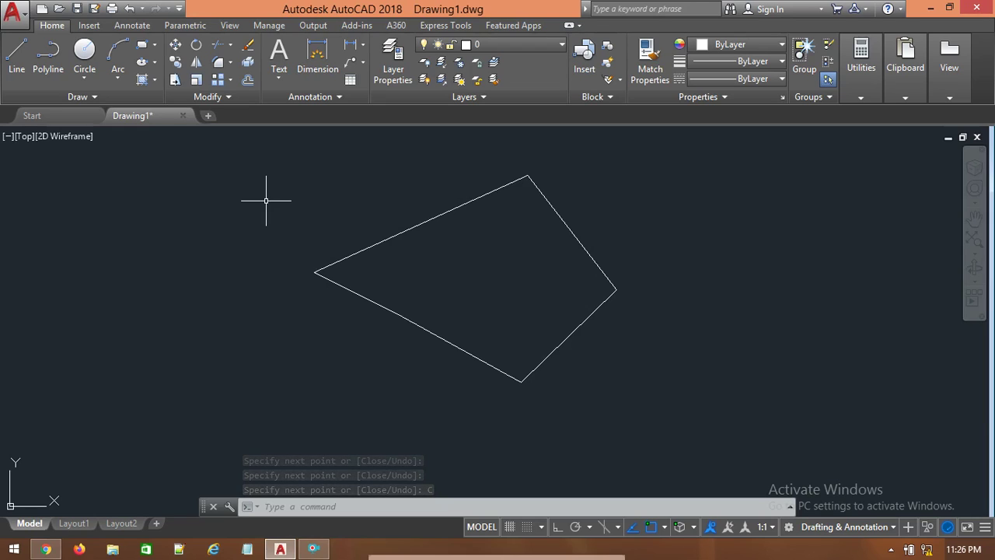
pyautogui.hotkey('ctrl', 'z')
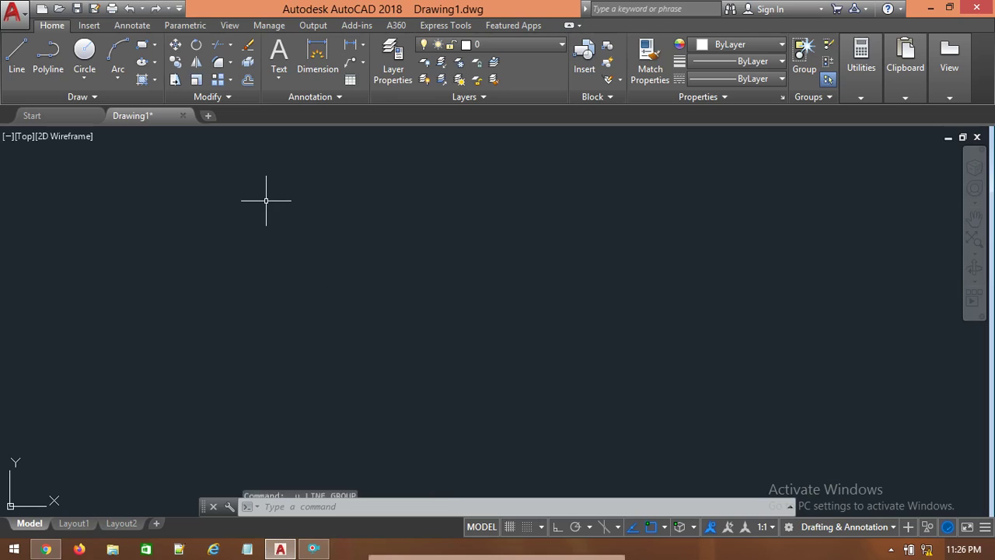
# - Draw an open freehand chain of four connected line segments with the Line command, leaving the command running
pyautogui.click(16, 56)
pyautogui.click(521, 336)
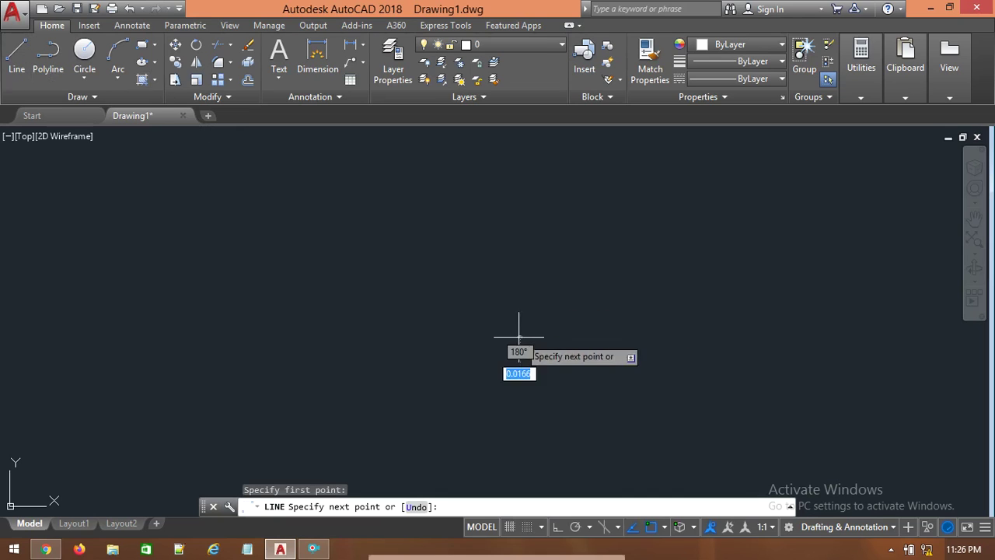
pyautogui.click(547, 225)
pyautogui.click(770, 238)
pyautogui.click(762, 349)
pyautogui.click(636, 374)
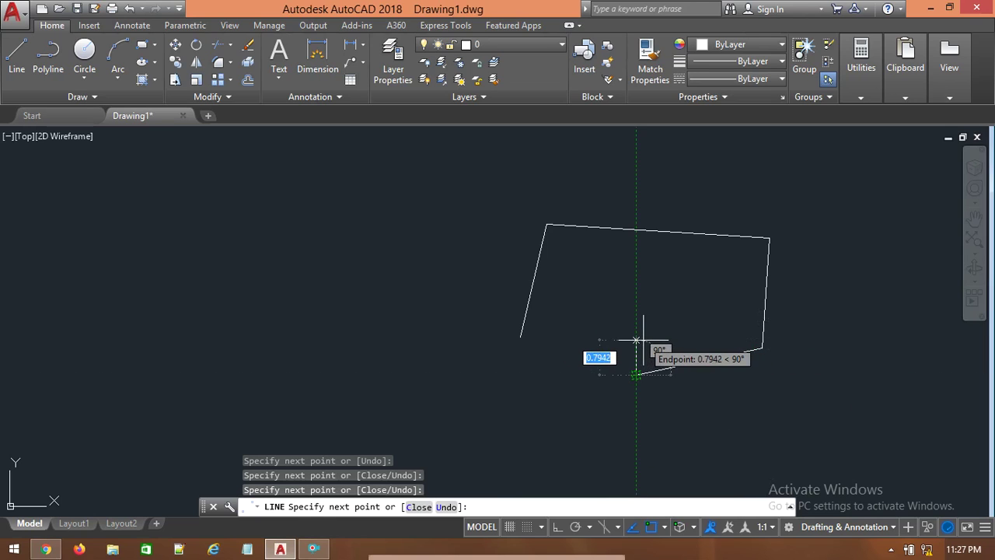
# - Remove the last three segments one by one with the Line command's Undo option, and undo the remaining line
pyautogui.click(447, 507)
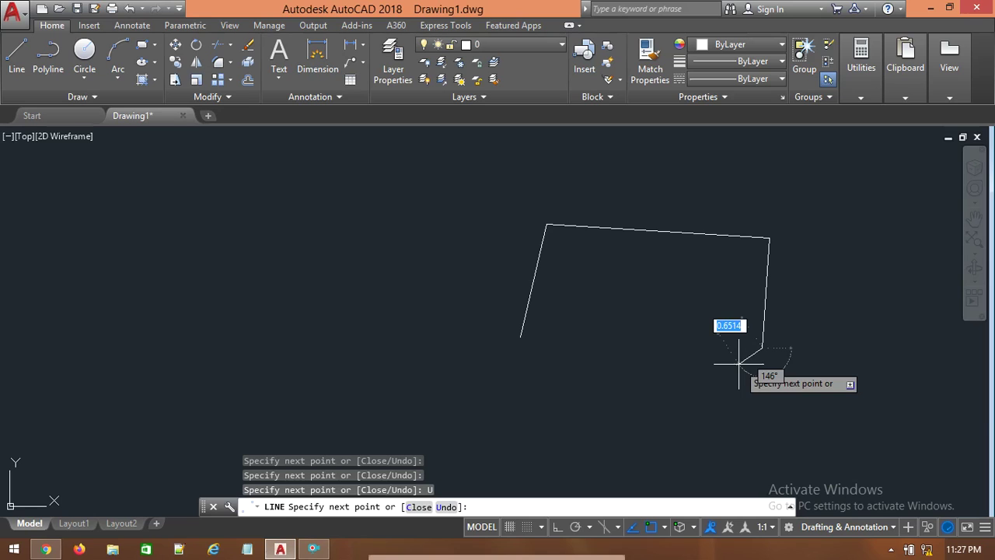
pyautogui.click(446, 506)
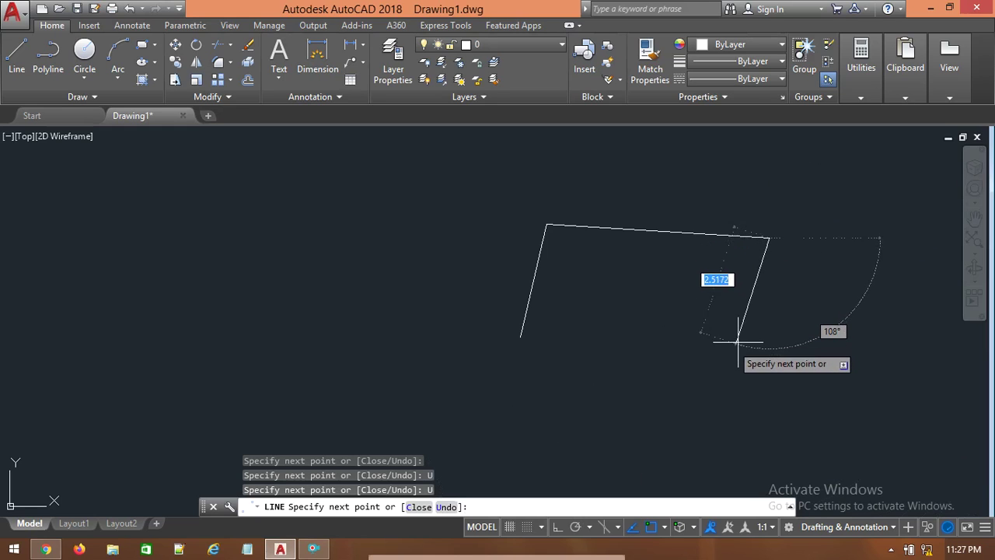
pyautogui.write('u')
pyautogui.press('Return')
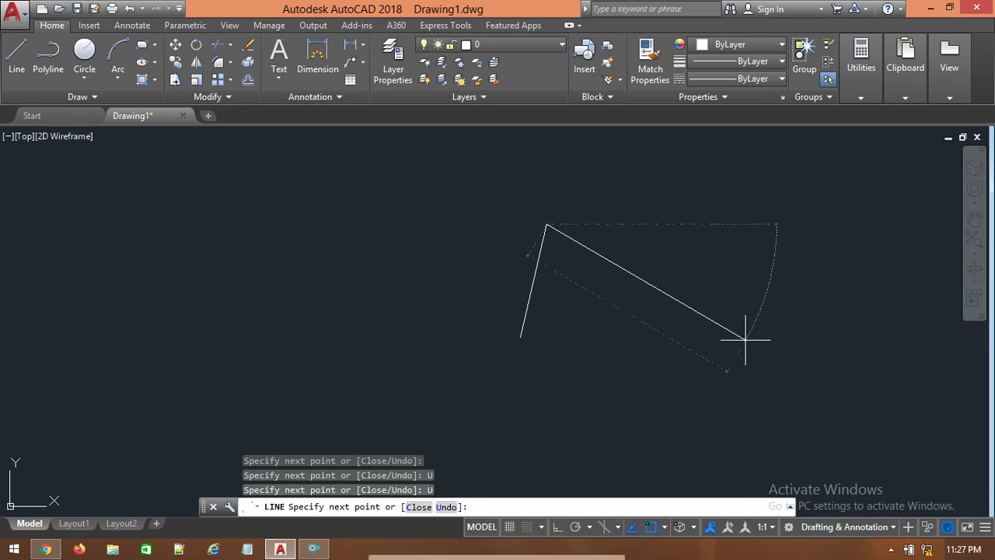
pyautogui.write('u')
pyautogui.press('Return')
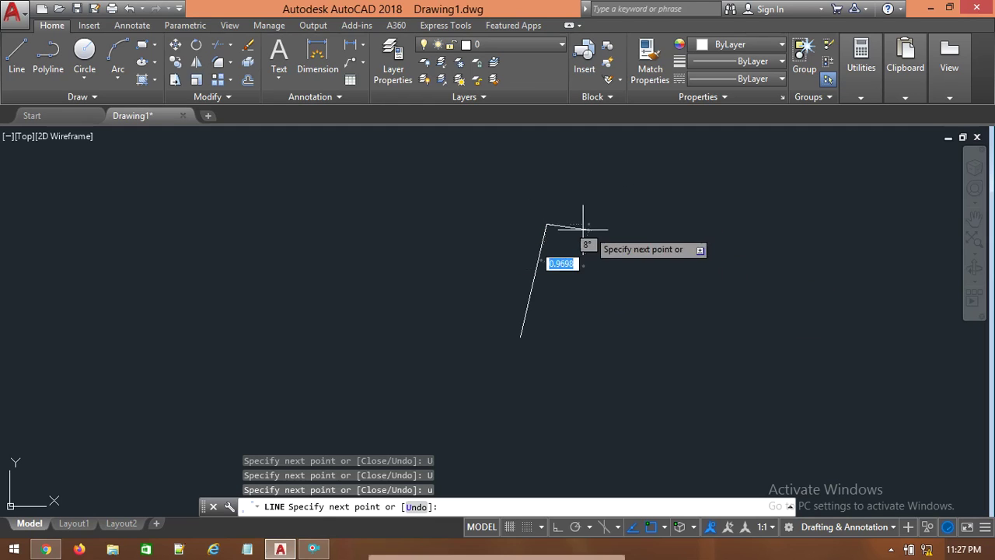
pyautogui.press('Escape')
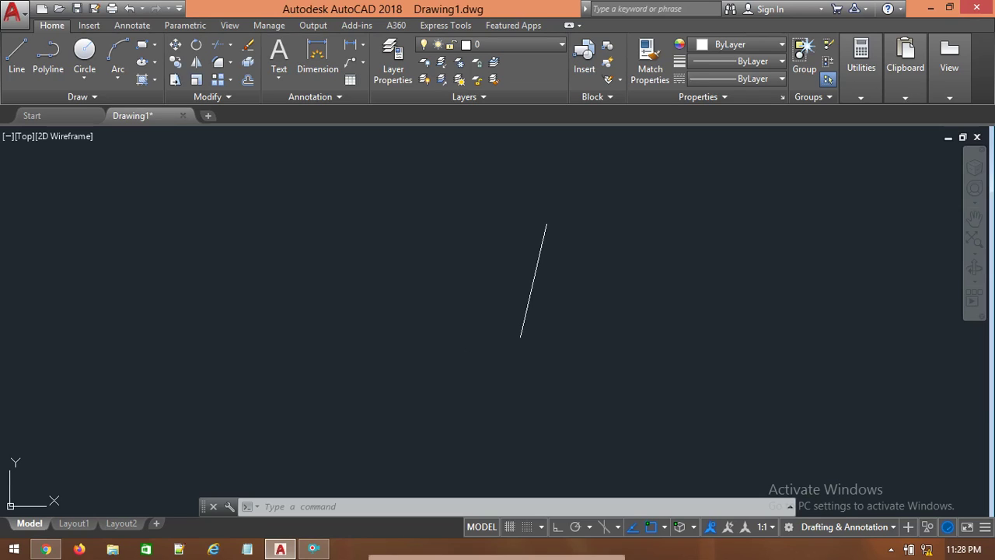
pyautogui.hotkey('ctrl', 'z')
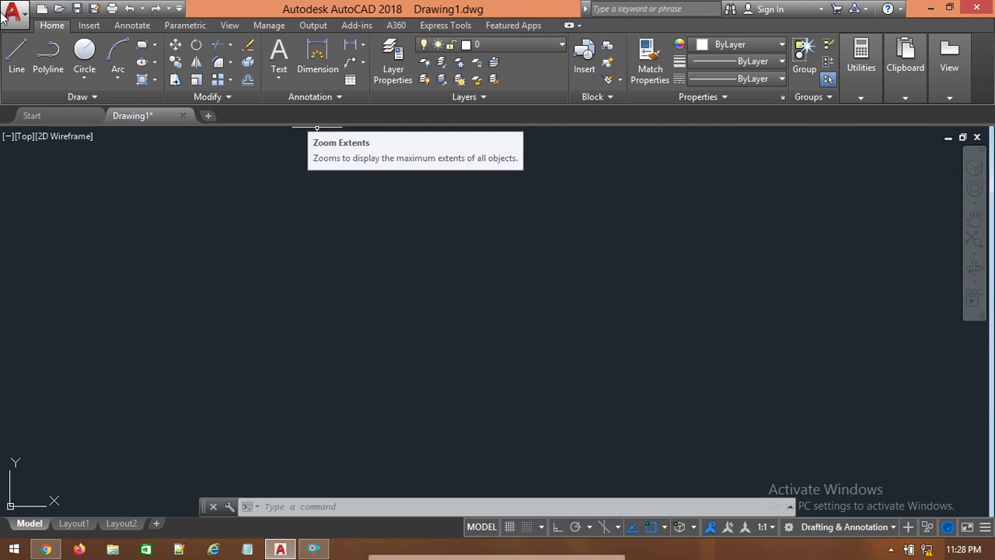
# - Draw an open chain of five line segments around the drawing area, making the upper segment horizontal
pyautogui.click(16, 62)
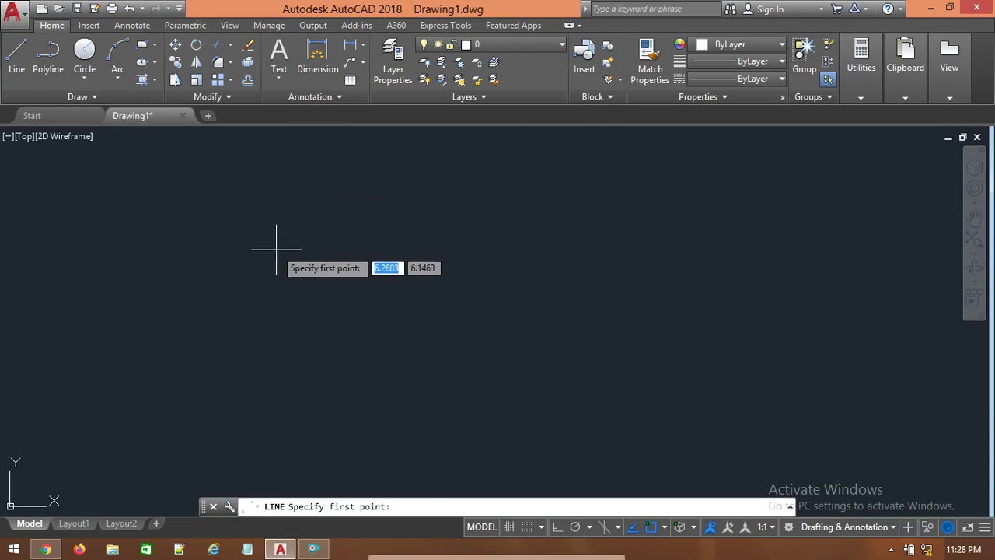
pyautogui.click(248, 276)
pyautogui.click(326, 171)
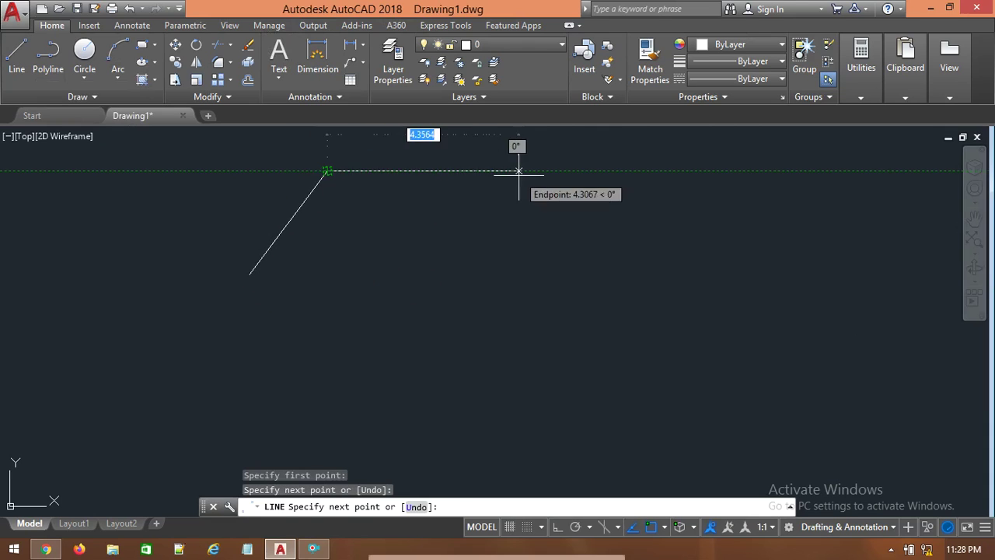
pyautogui.click(518, 170)
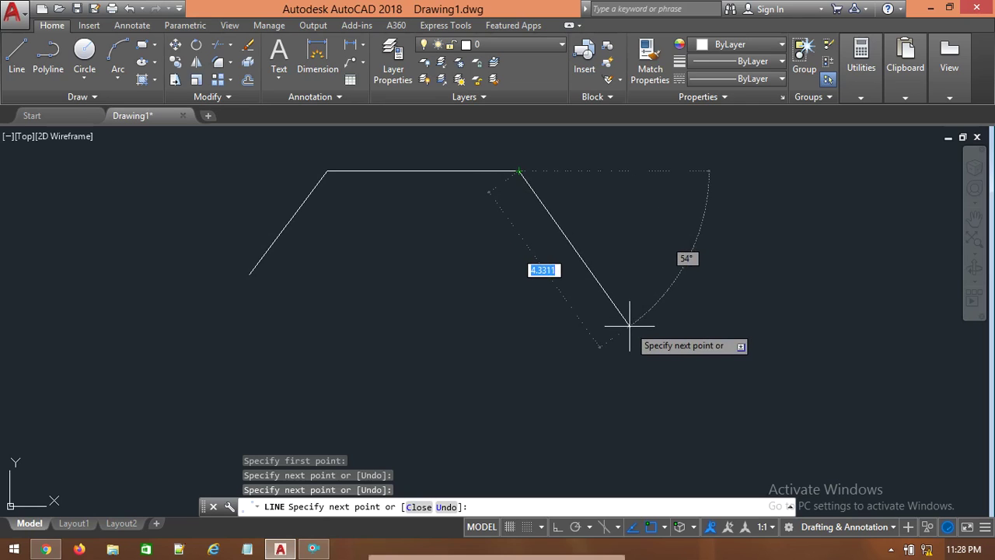
pyautogui.click(668, 352)
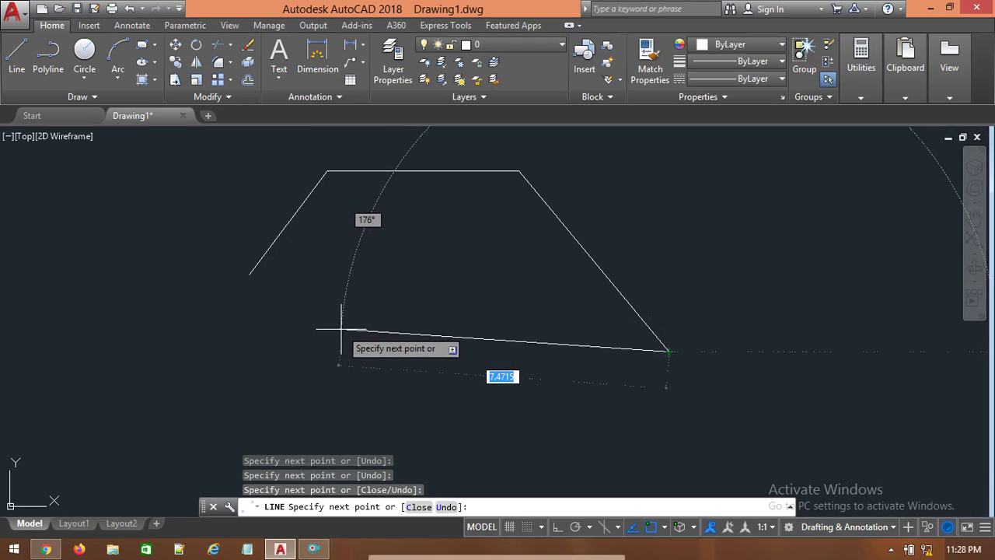
pyautogui.click(459, 433)
pyautogui.click(251, 365)
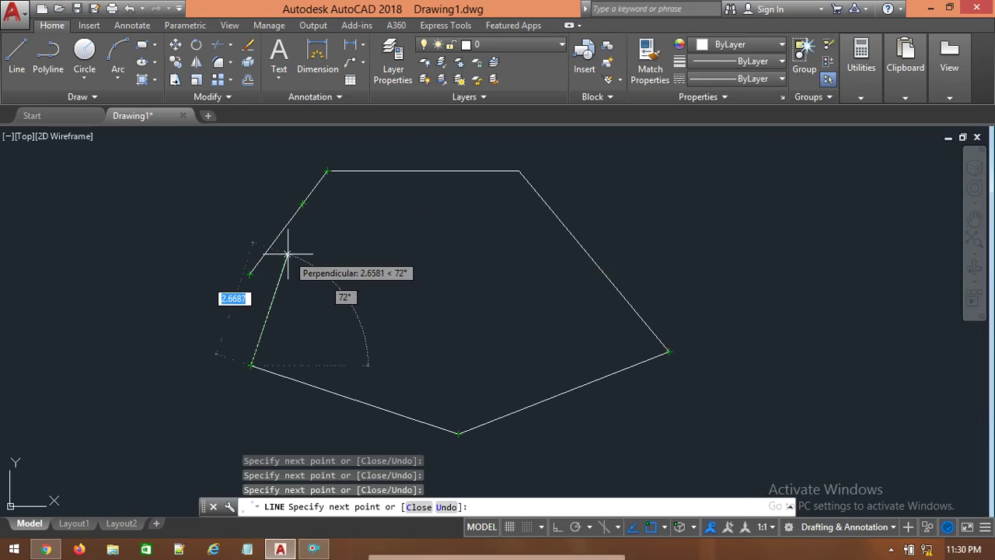
# - Continue the chain with seven crossing segments, snapping their ends to points on existing lines, an endpoint and an intersection
pyautogui.click(288, 224)
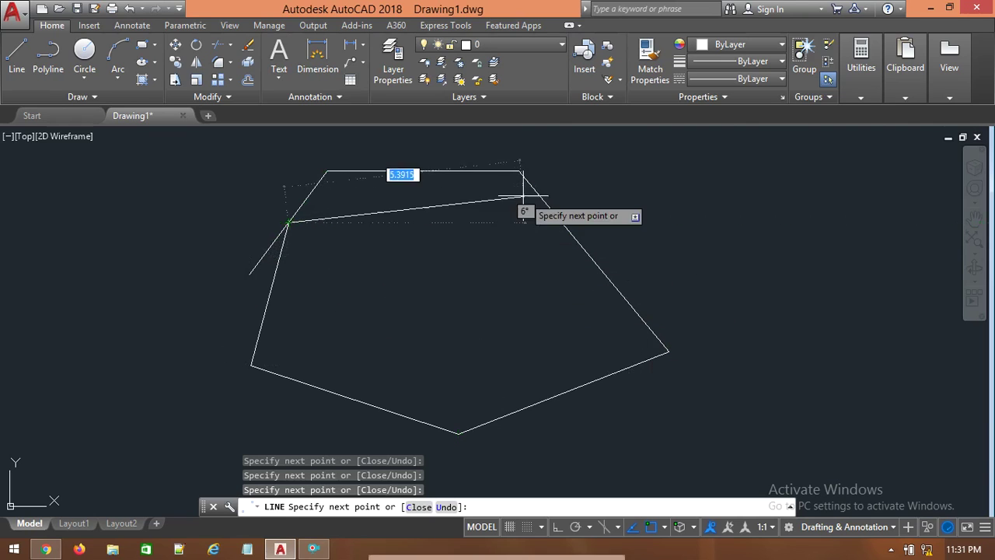
pyautogui.click(592, 264)
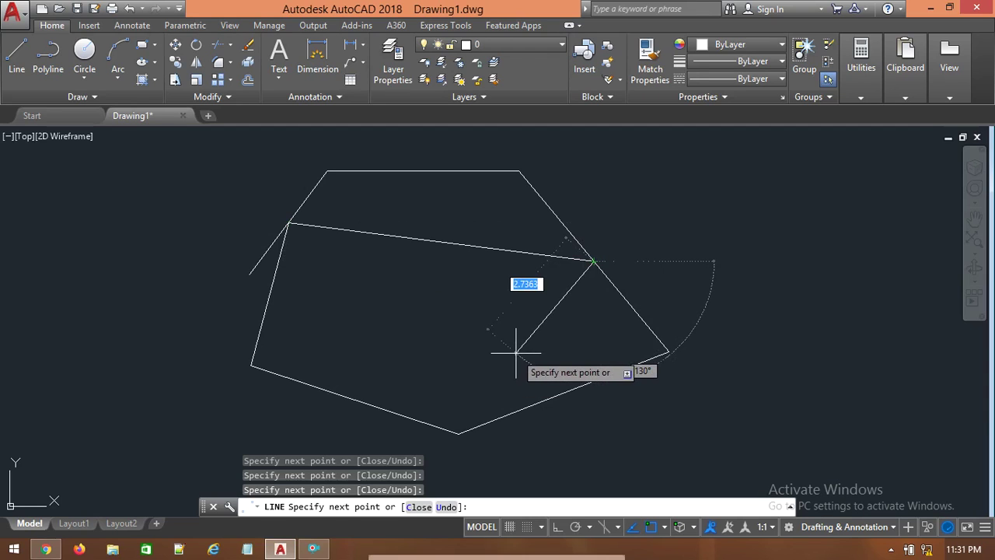
pyautogui.click(564, 393)
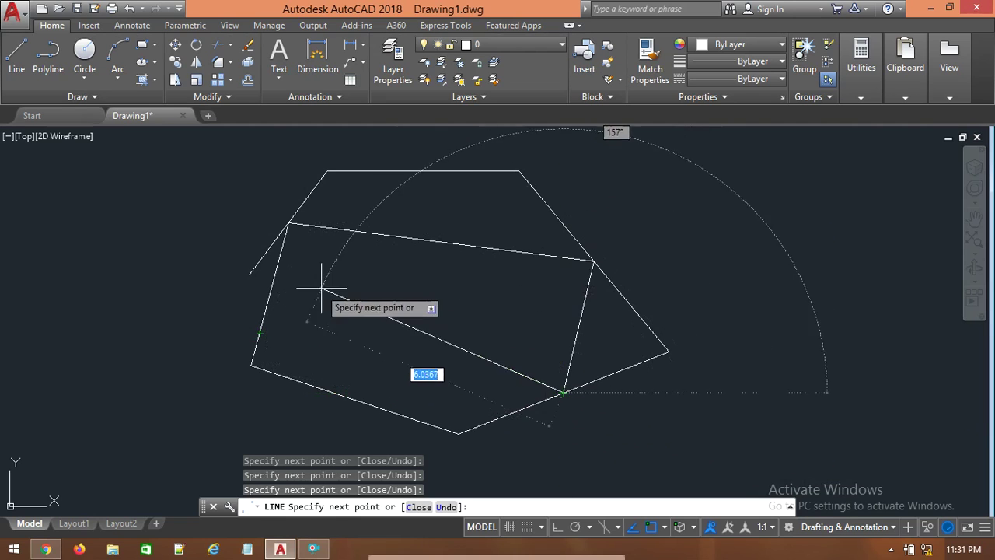
pyautogui.click(334, 175)
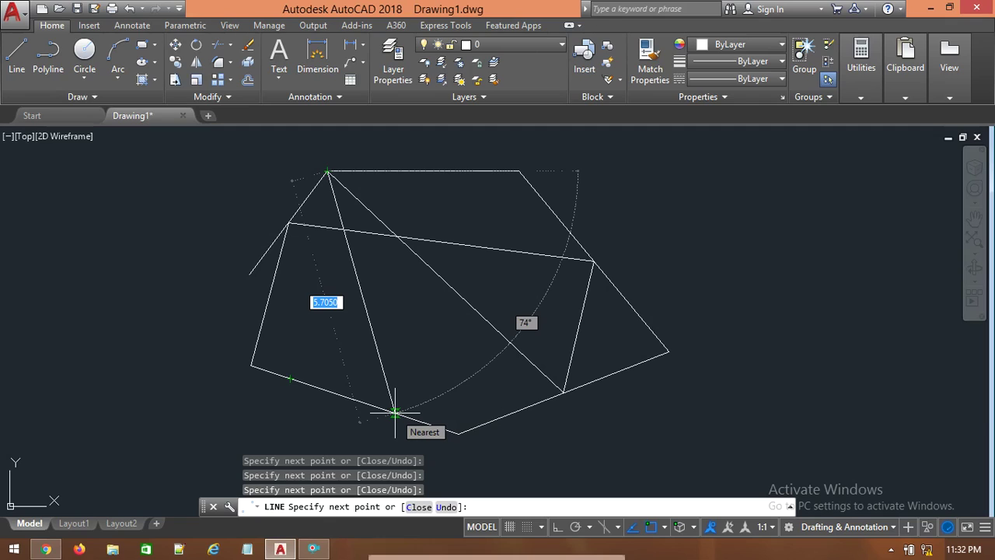
pyautogui.click(395, 412)
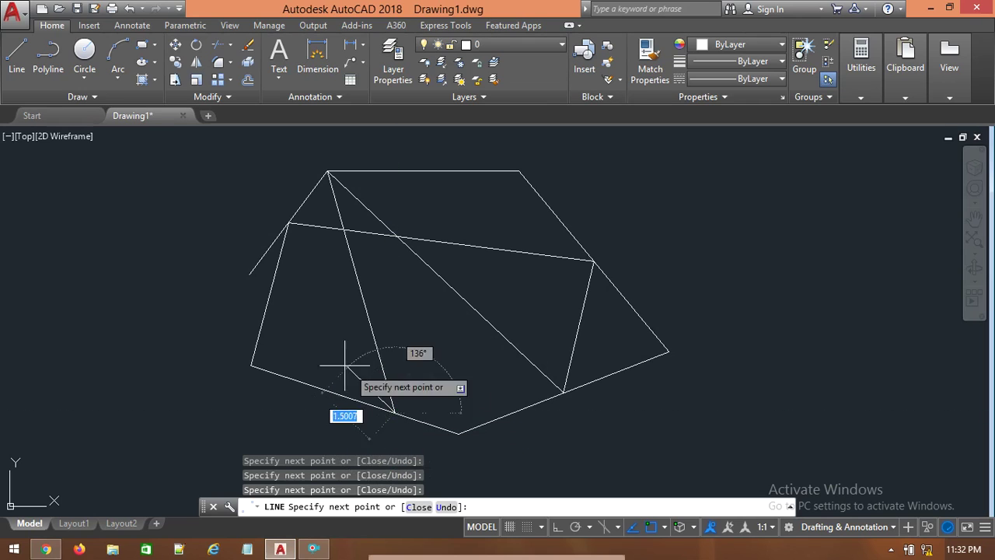
pyautogui.click(269, 295)
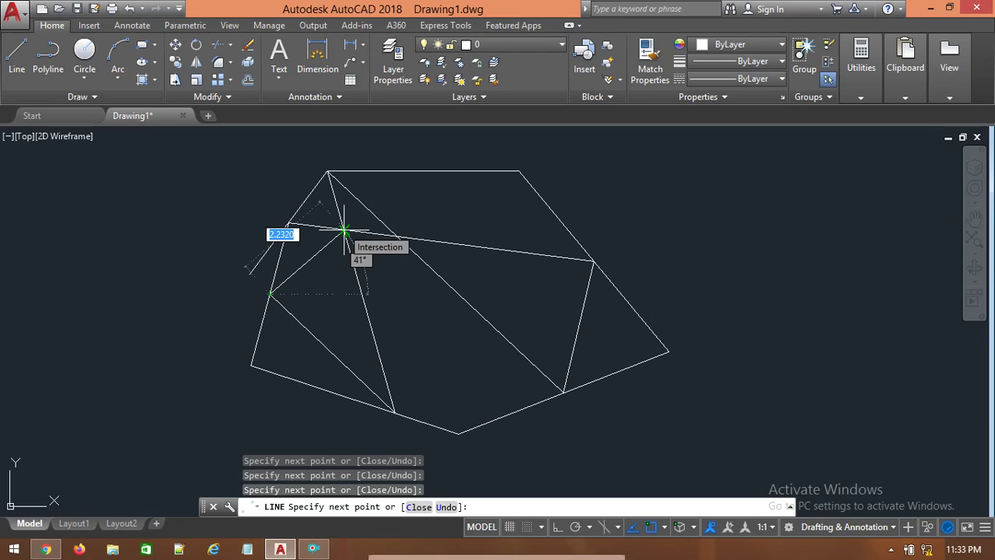
pyautogui.click(344, 230)
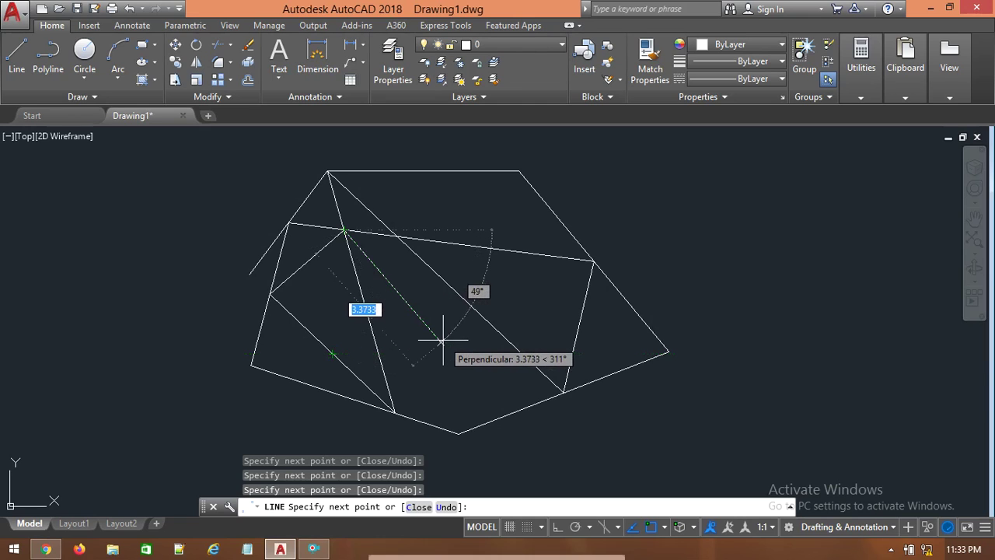
# - Undo all segments of the crossing line chain one after another until the drawing is empty
pyautogui.hotkey('ctrl', 'z')
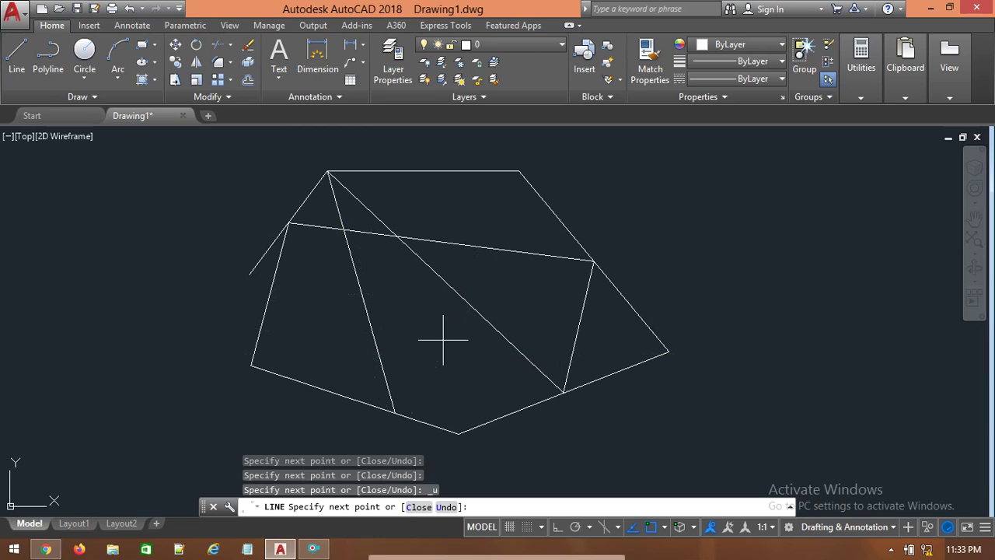
pyautogui.hotkey('ctrl', 'z')
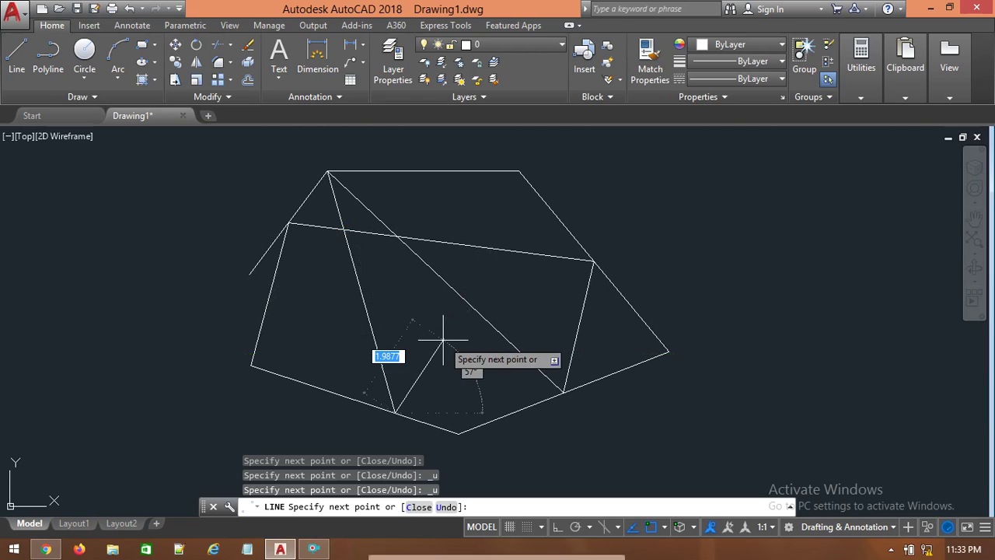
pyautogui.hotkey('ctrl', 'z')
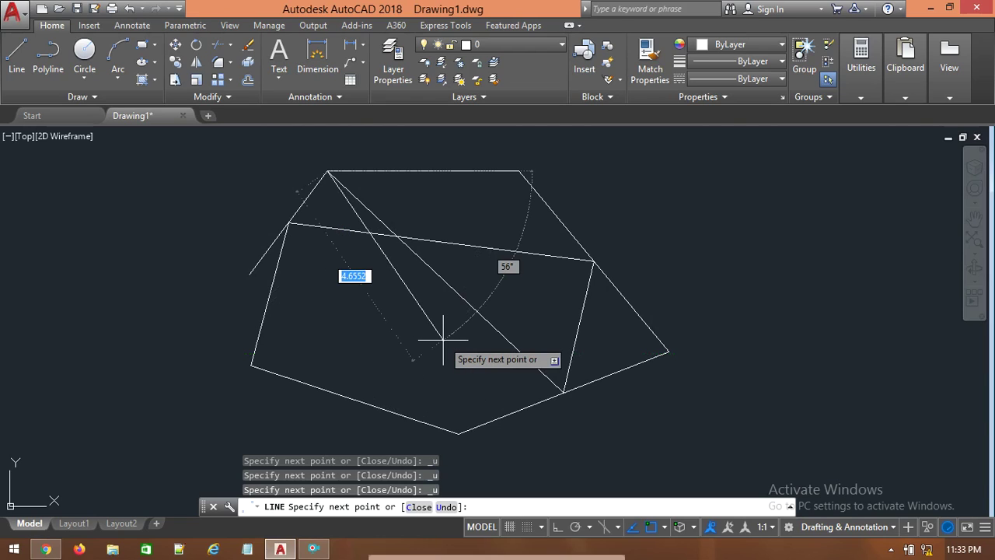
pyautogui.hotkey('ctrl', 'z')
pyautogui.hotkey('ctrl', 'z')
pyautogui.hotkey('ctrl', 'z')
pyautogui.hotkey('ctrl', 'z')
pyautogui.hotkey('ctrl', 'z')
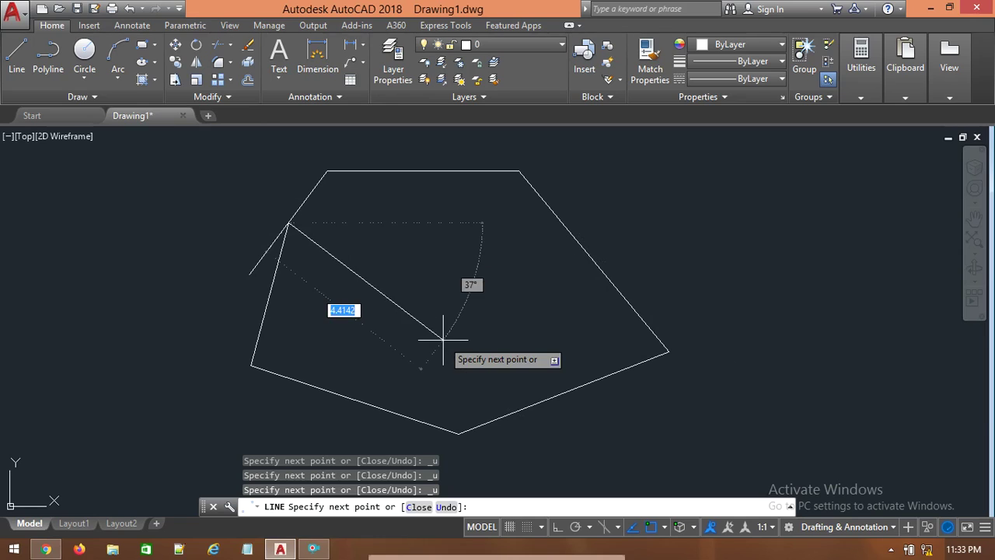
pyautogui.hotkey('ctrl', 'z')
pyautogui.hotkey('ctrl', 'z')
pyautogui.hotkey('ctrl', 'z')
pyautogui.hotkey('ctrl', 'z')
pyautogui.hotkey('ctrl', 'z')
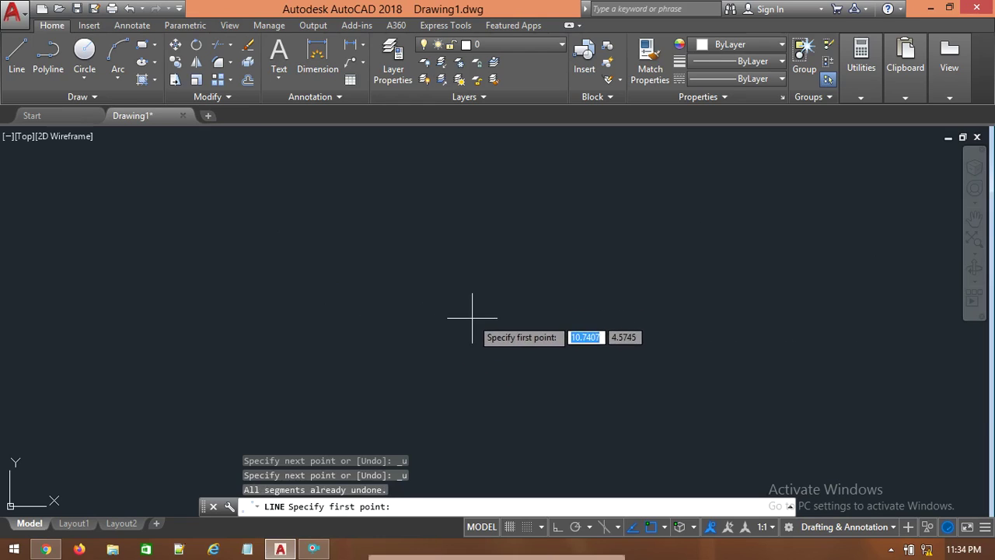
# - Start a new line with its first point in the drawing area's left half, and turn on Ortho mode
pyautogui.click(26, 70)
pyautogui.click(201, 282)
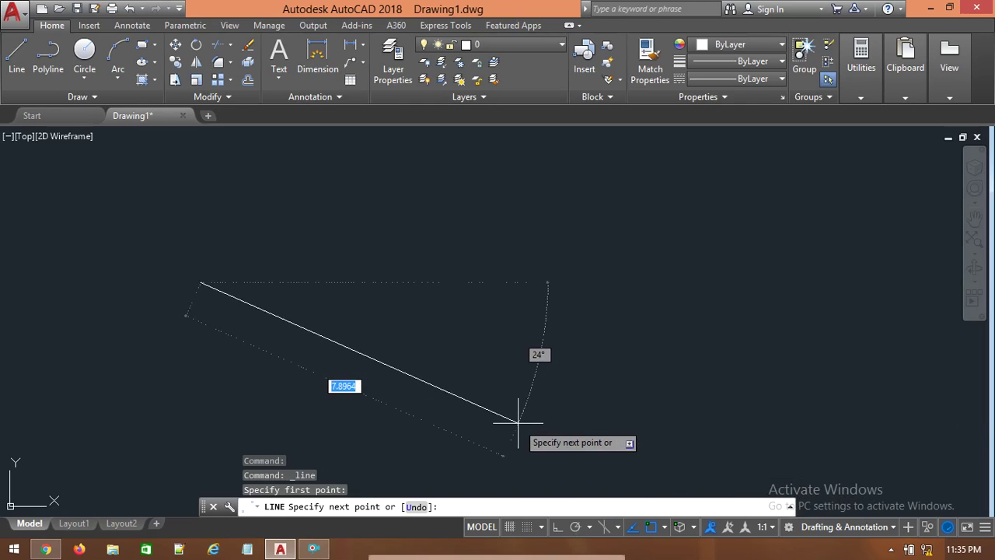
pyautogui.click(557, 527)
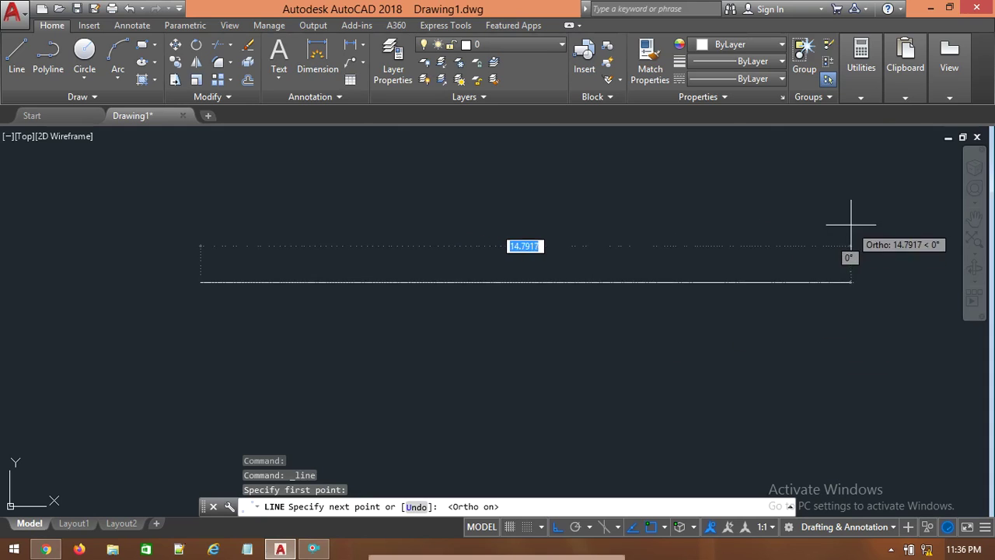
# - Draw five connected Ortho-locked line segments running right, down, right, up and left from the first point
pyautogui.click(419, 282)
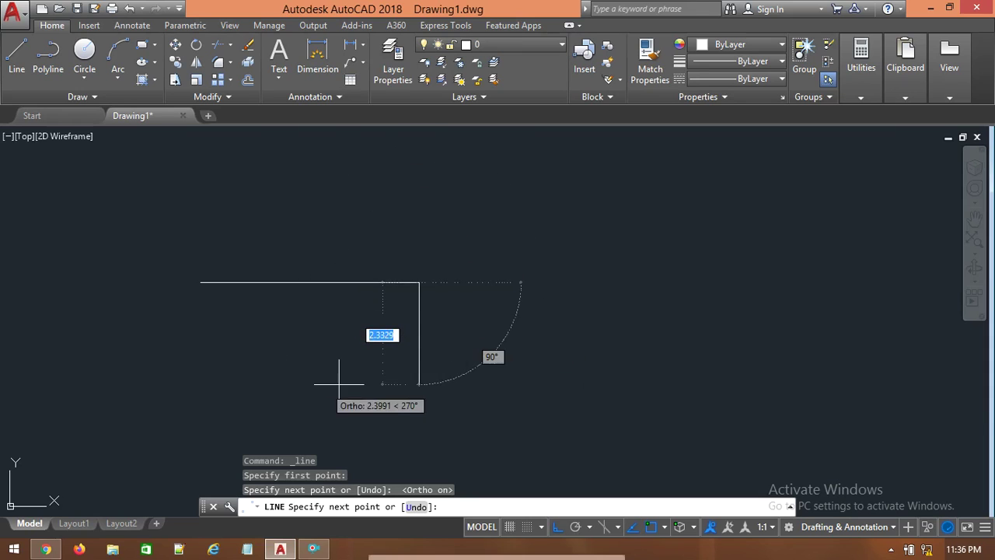
pyautogui.click(419, 283)
pyautogui.click(419, 377)
pyautogui.click(569, 377)
pyautogui.click(569, 217)
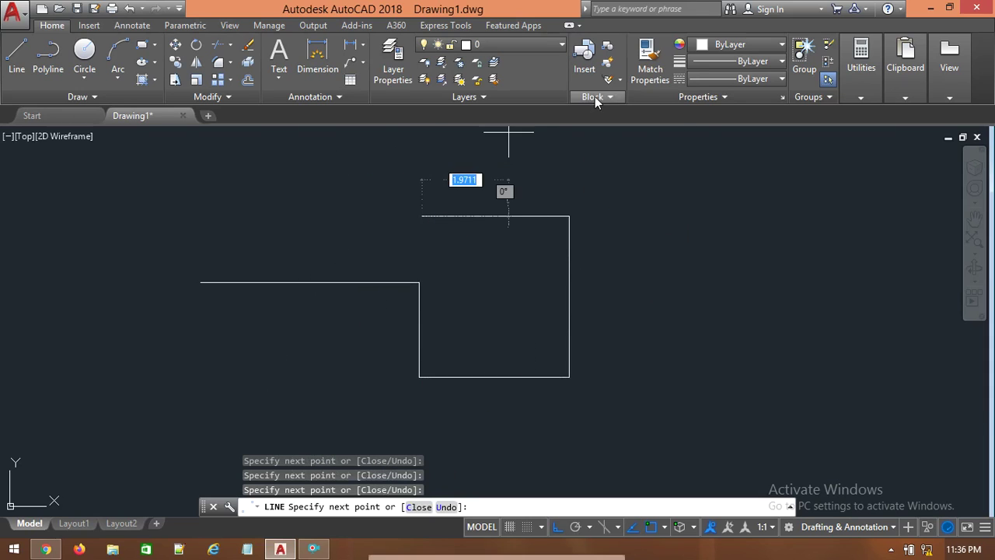
pyautogui.click(374, 198)
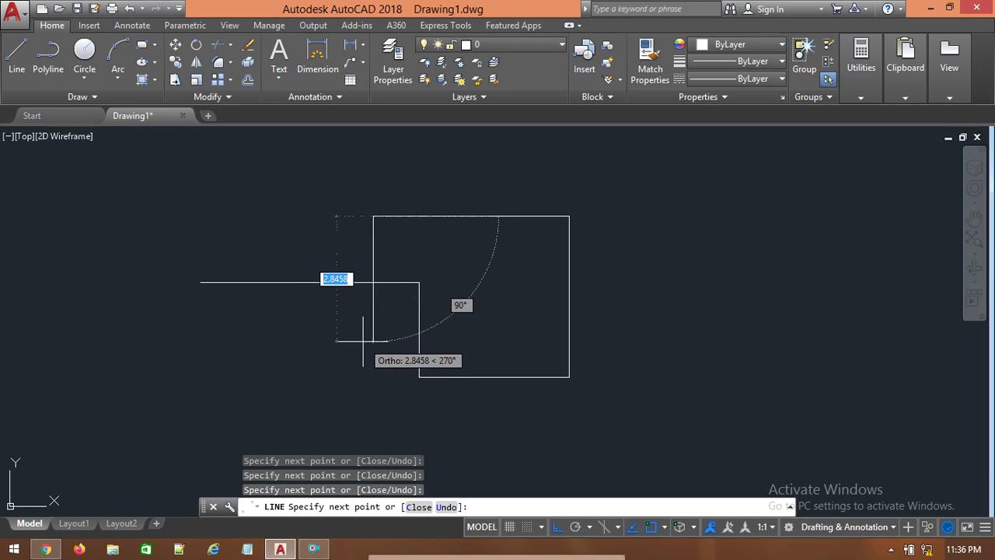
# - Toggle Ortho off and back on, and continue the chain with five straight segments going down, left, up, right and down
pyautogui.click(557, 528)
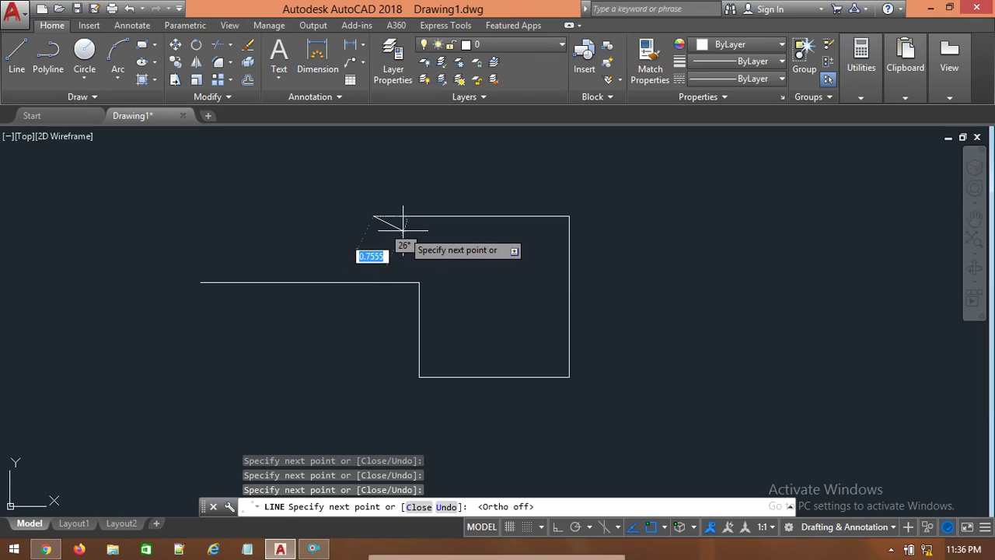
pyautogui.click(557, 528)
pyautogui.click(342, 298)
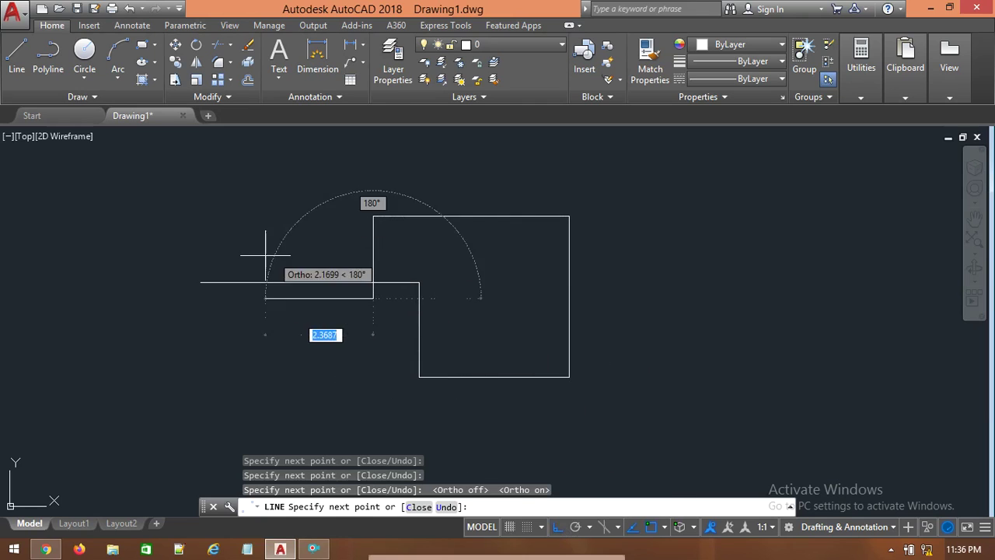
pyautogui.click(126, 297)
pyautogui.click(127, 176)
pyautogui.click(693, 176)
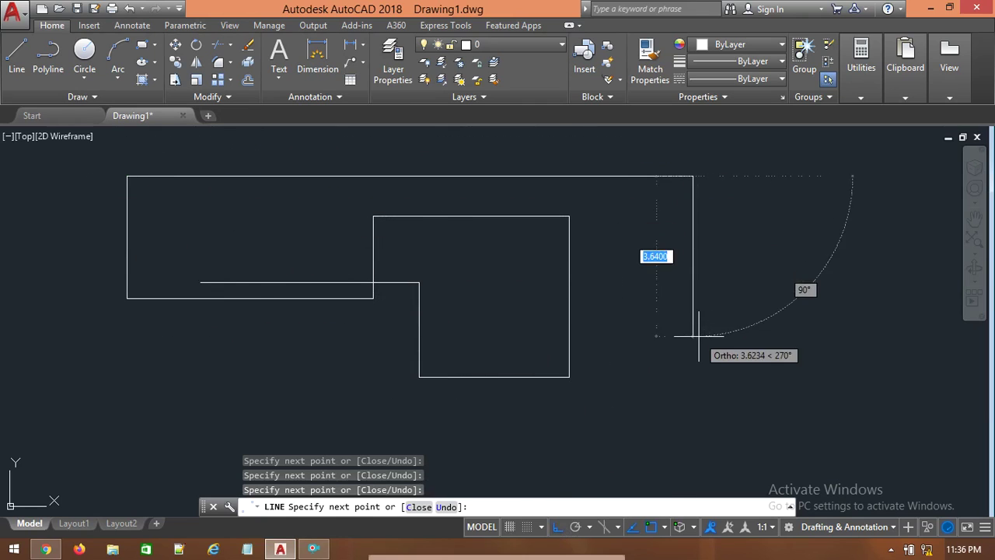
pyautogui.click(693, 336)
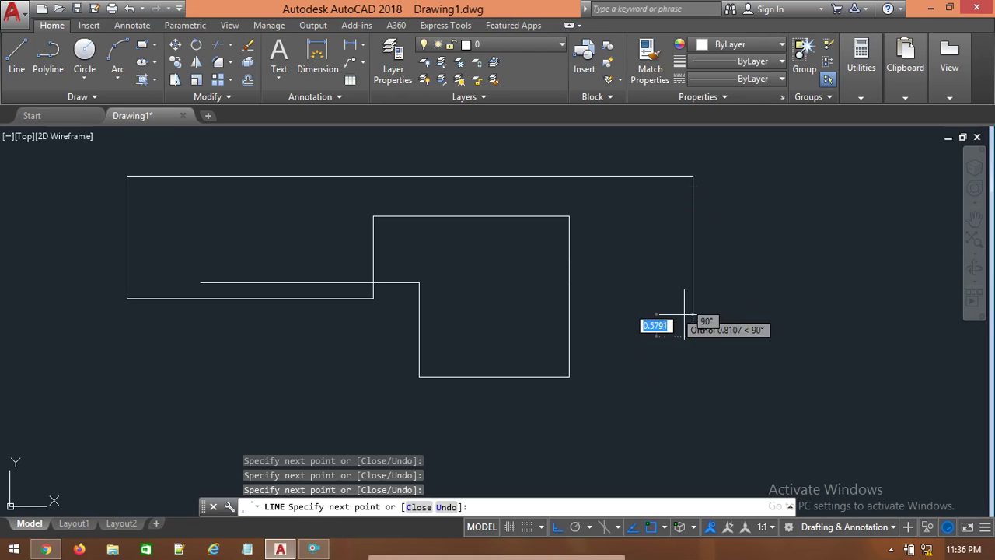
# - Undo every segment of the Ortho line chain until the drawing is empty
pyautogui.hotkey('ctrl', 'z')
pyautogui.hotkey('ctrl', 'z')
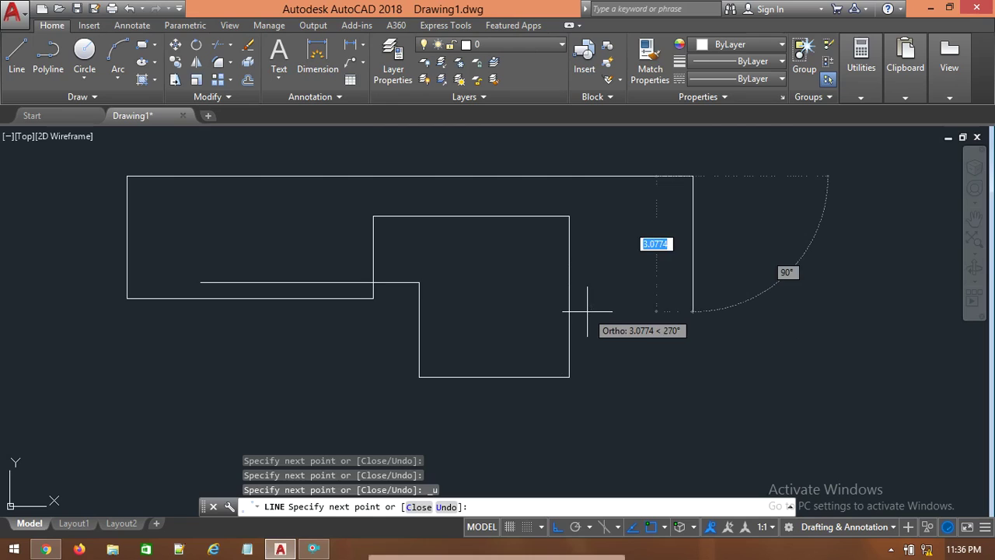
pyautogui.hotkey('ctrl', 'z')
pyautogui.hotkey('ctrl', 'z')
pyautogui.hotkey('ctrl', 'z')
pyautogui.hotkey('ctrl', 'z')
pyautogui.hotkey('ctrl', 'z')
pyautogui.hotkey('ctrl', 'z')
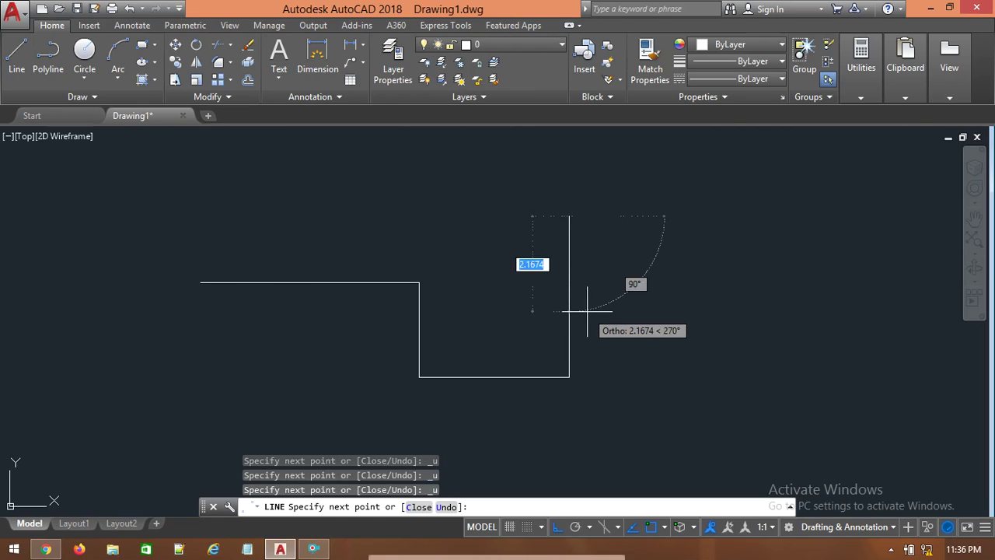
pyautogui.hotkey('ctrl', 'z')
pyautogui.hotkey('ctrl', 'z')
pyautogui.hotkey('ctrl', 'z')
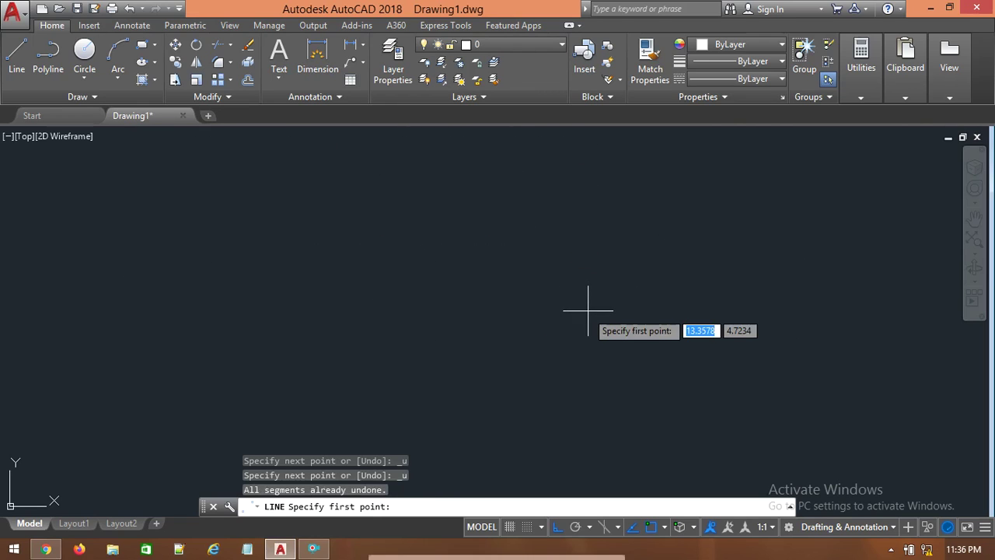
# - Start a new line with Ortho off, and turn Ortho back on to draw a horizontal segment to the right
pyautogui.click(557, 528)
pyautogui.click(16, 58)
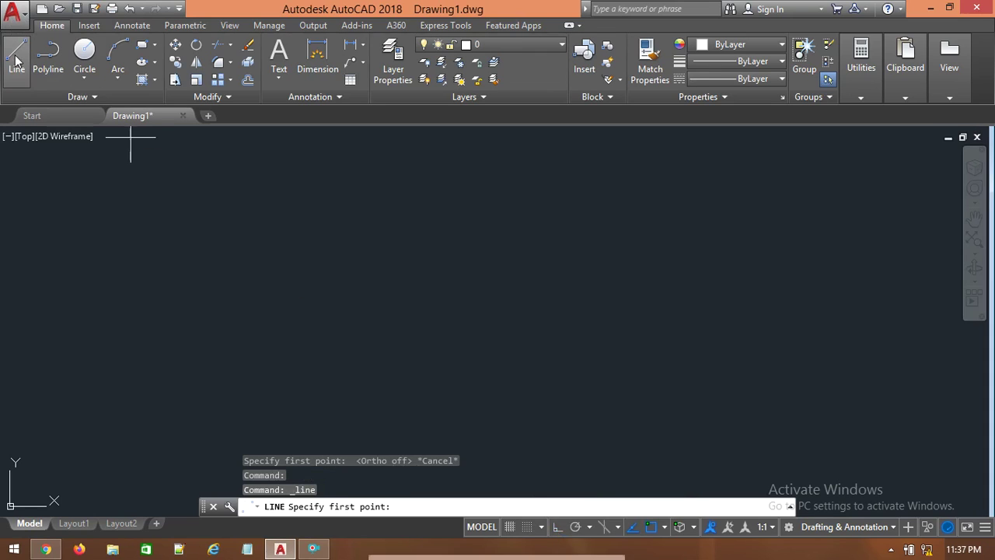
pyautogui.click(339, 301)
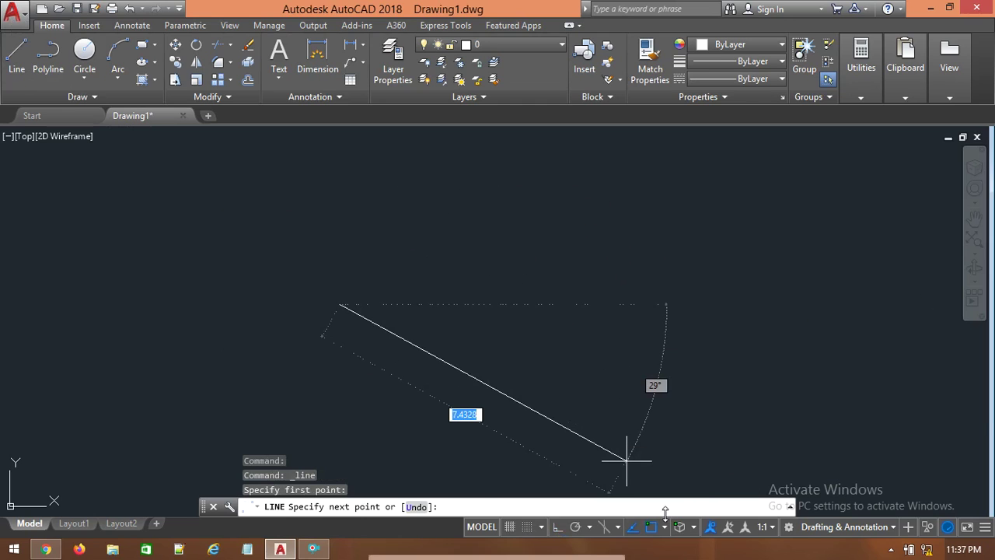
pyautogui.click(558, 527)
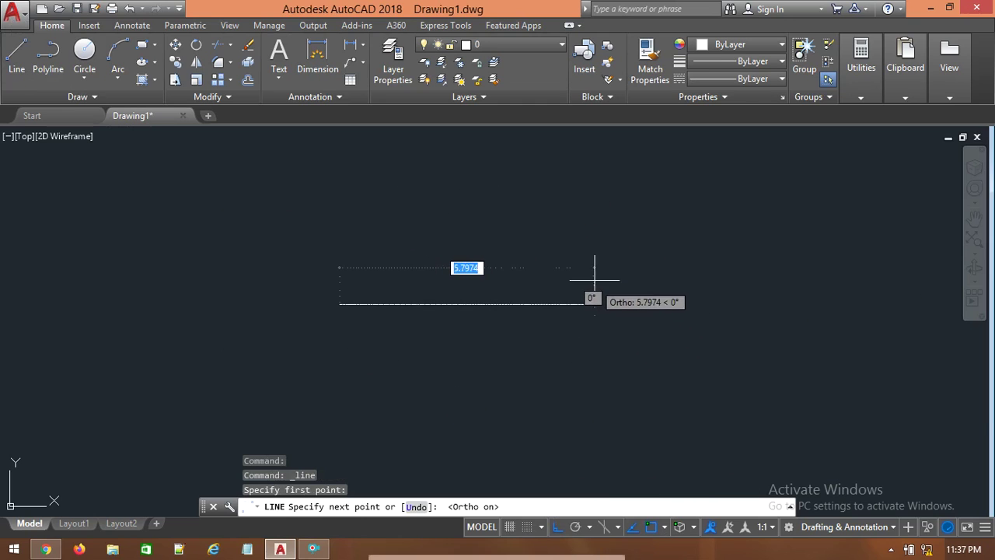
pyautogui.click(608, 298)
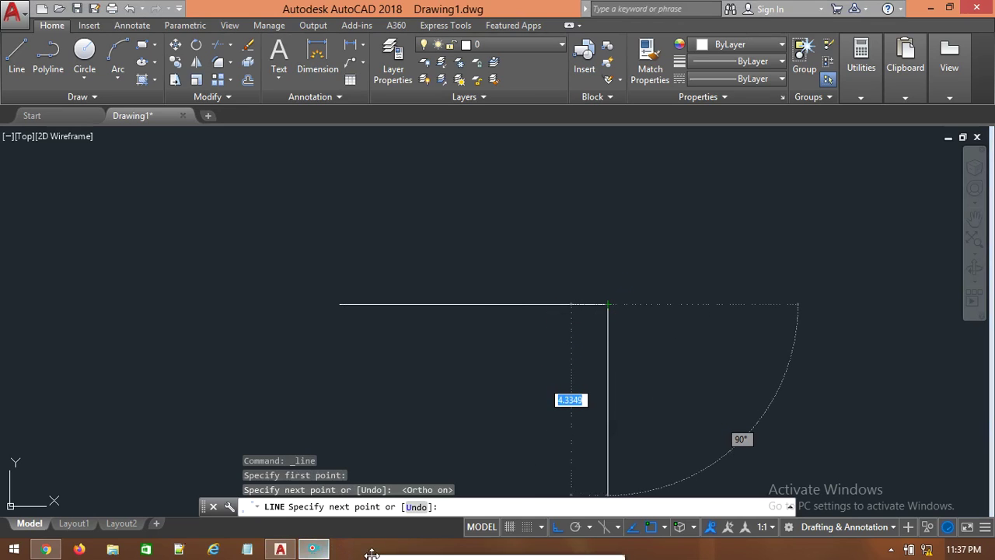
pyautogui.moveTo(372, 558); pyautogui.dragTo(382, 478)
pyautogui.click(404, 482)
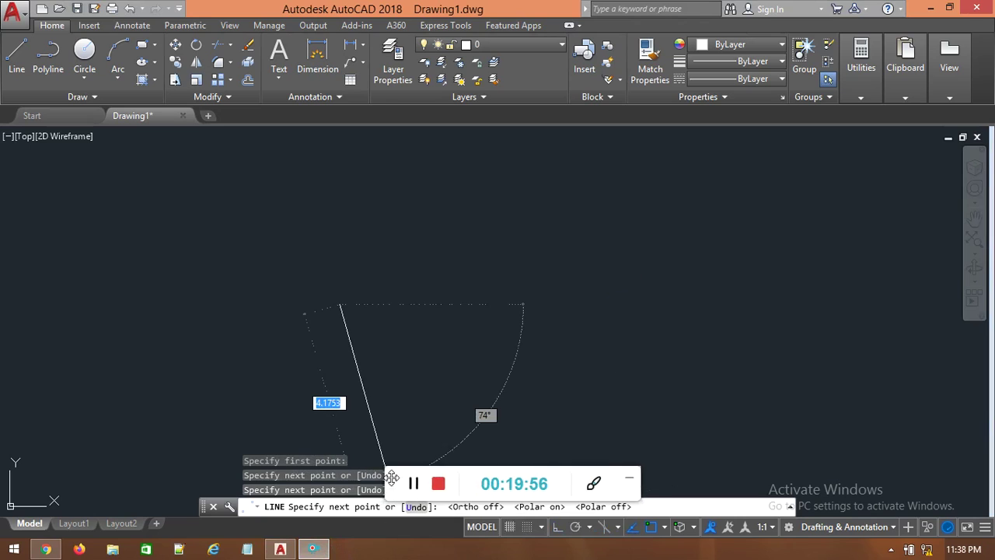
pyautogui.moveTo(390, 477); pyautogui.dragTo(392, 559)
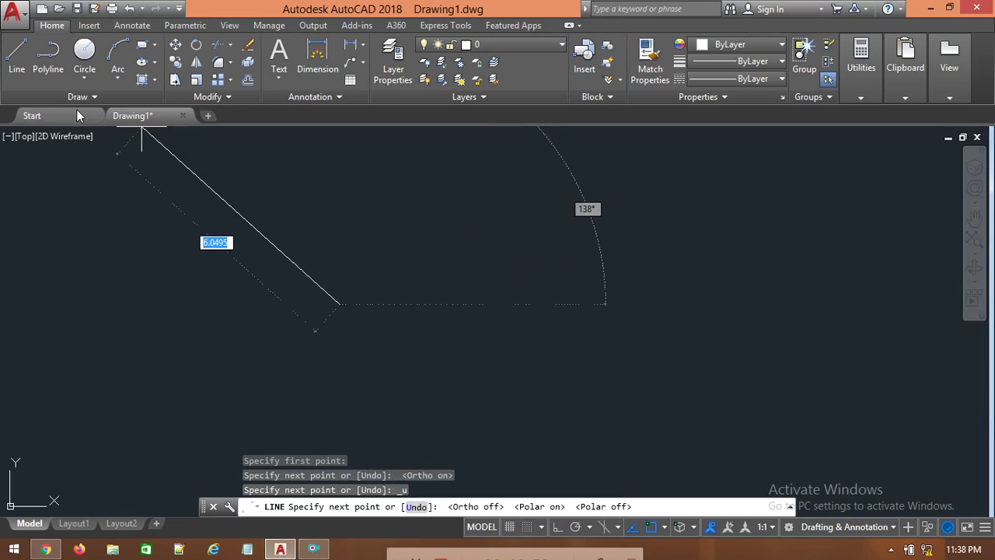
# - Draw a closed line triangle with polar tracking on: a horizontal base about 4.42 units long, a side about 3.15 at 135°, and a closing side
pyautogui.click(16, 52)
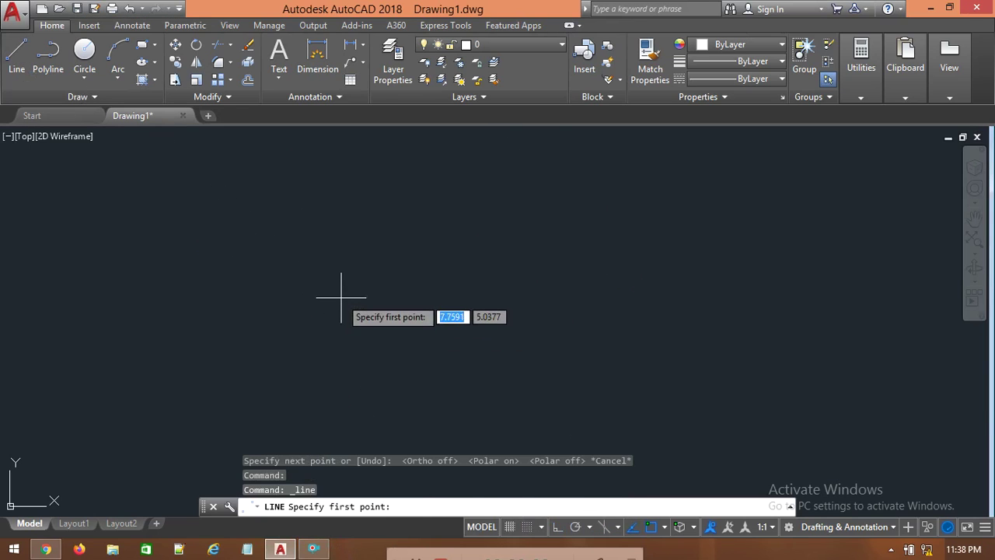
pyautogui.click(367, 293)
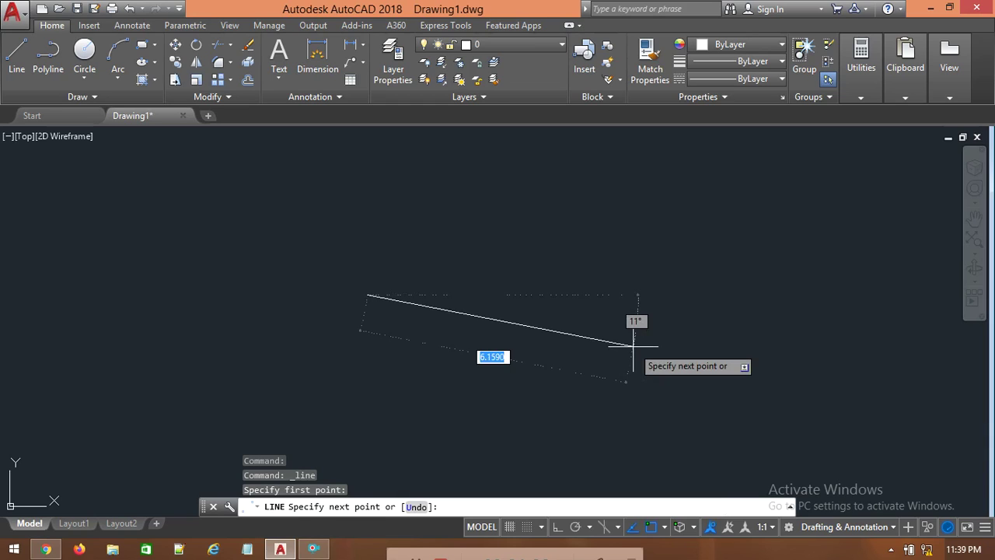
pyautogui.click(577, 529)
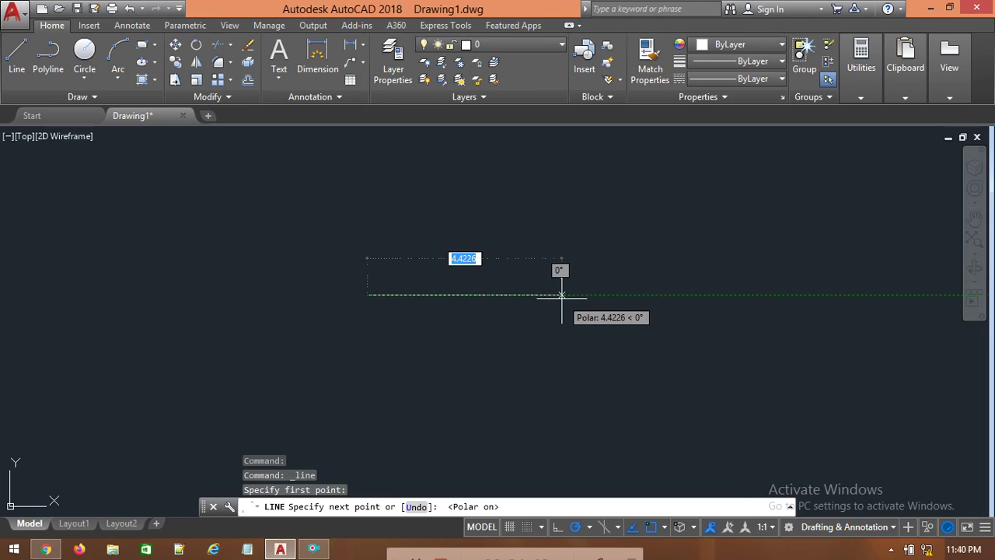
pyautogui.click(562, 295)
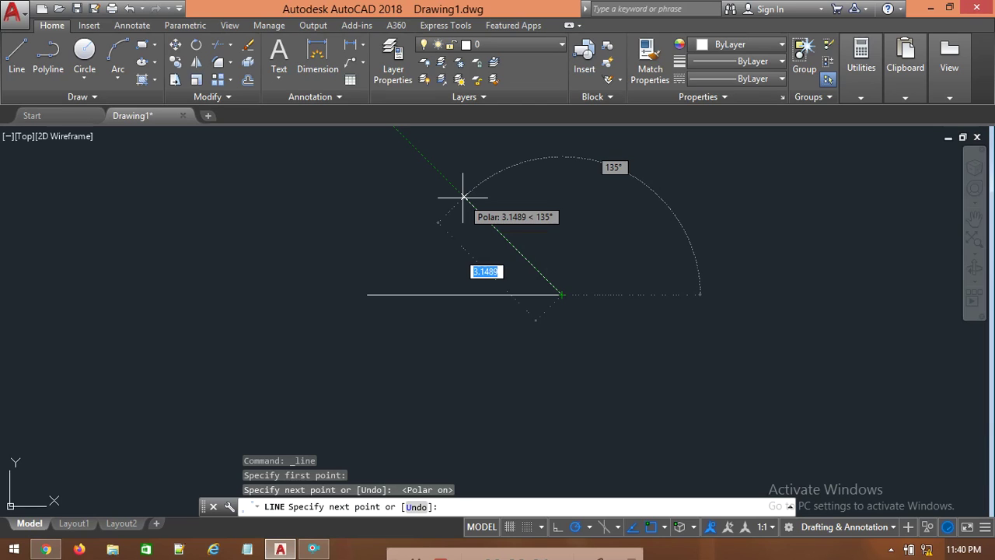
pyautogui.click(463, 197)
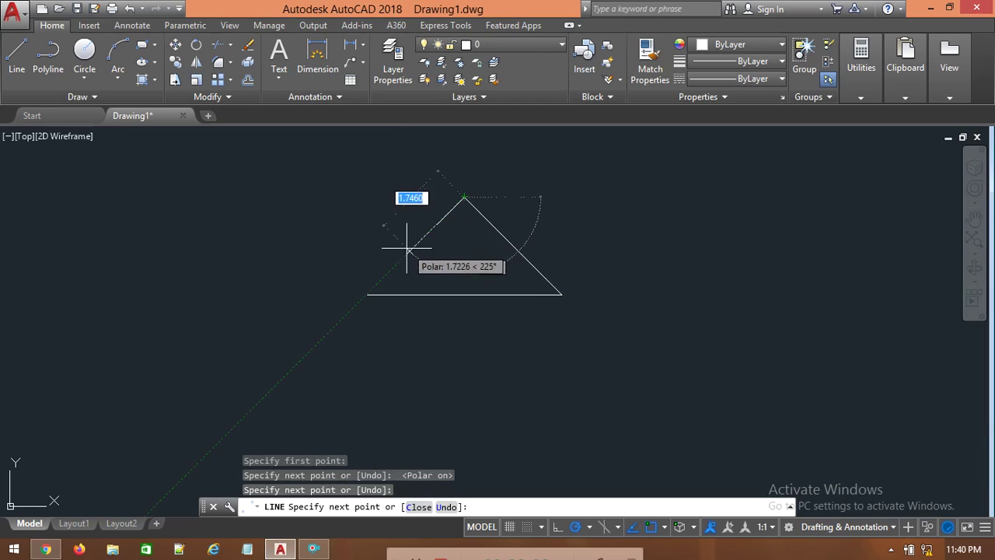
pyautogui.click(368, 293)
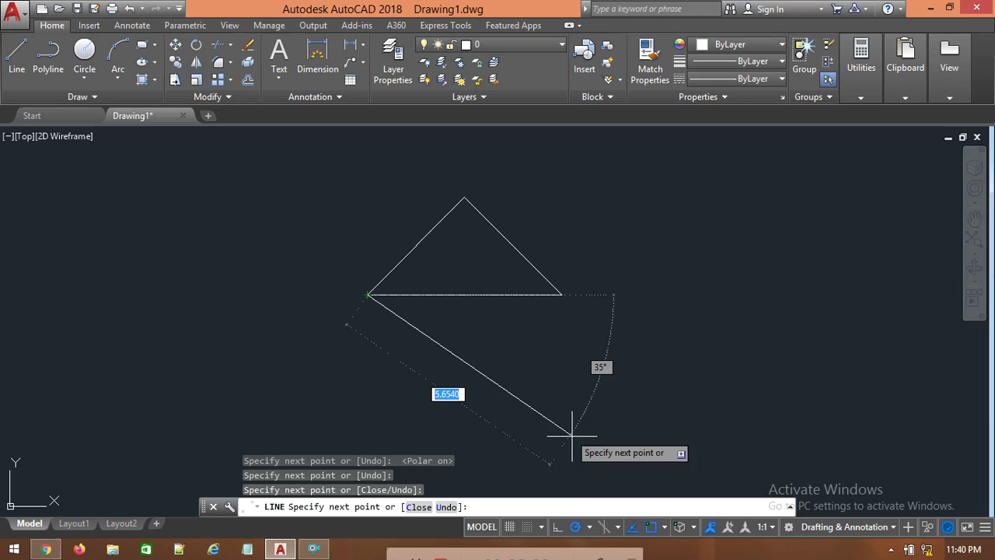
# - Turn off polar tracking and extend the chain from the triangle's left corner with a segment about 3.56 units long at 135°
pyautogui.click(591, 528)
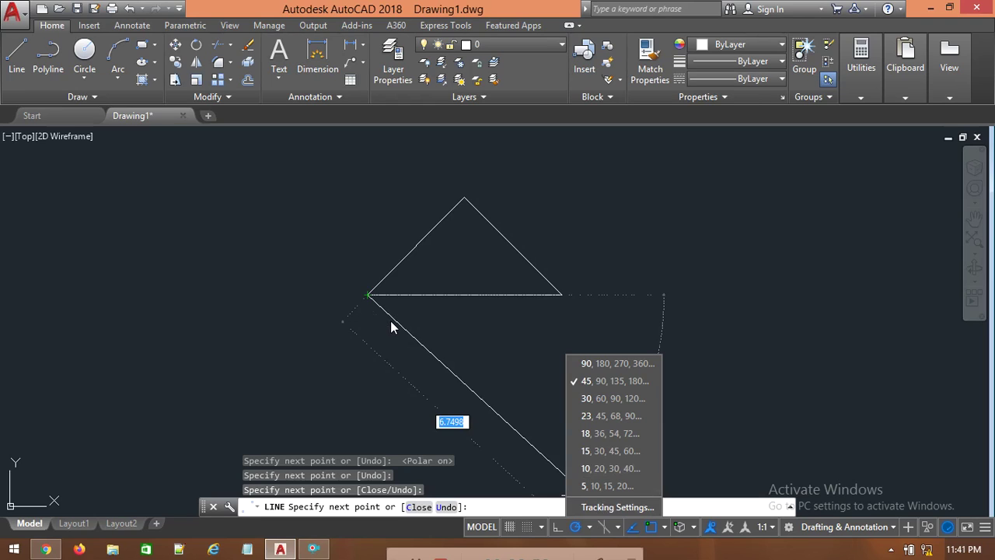
pyautogui.click(603, 312)
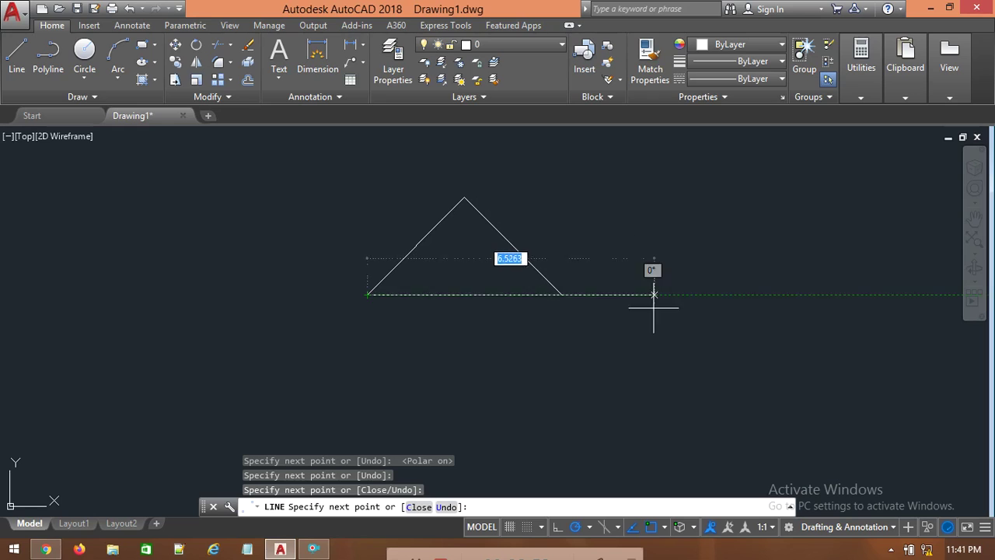
pyautogui.click(577, 529)
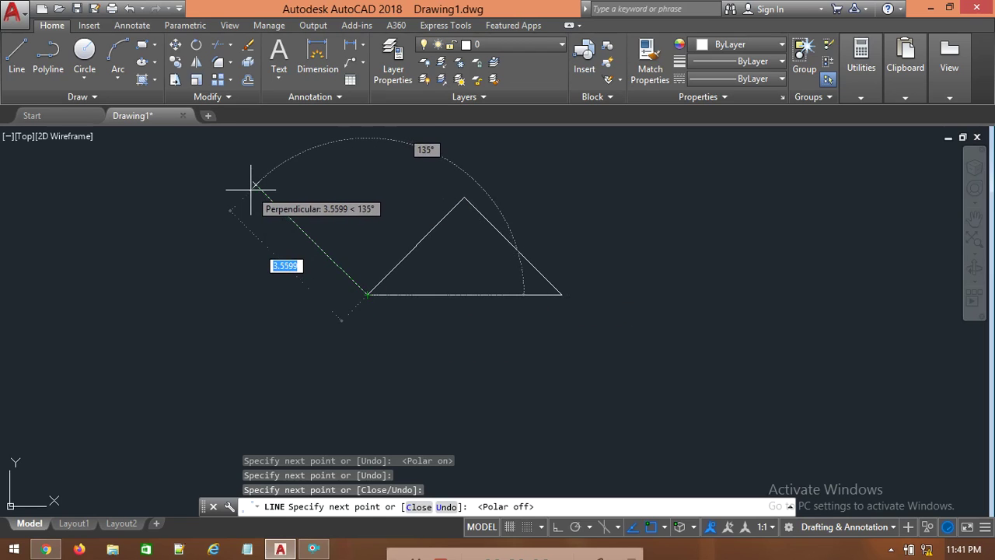
pyautogui.click(256, 186)
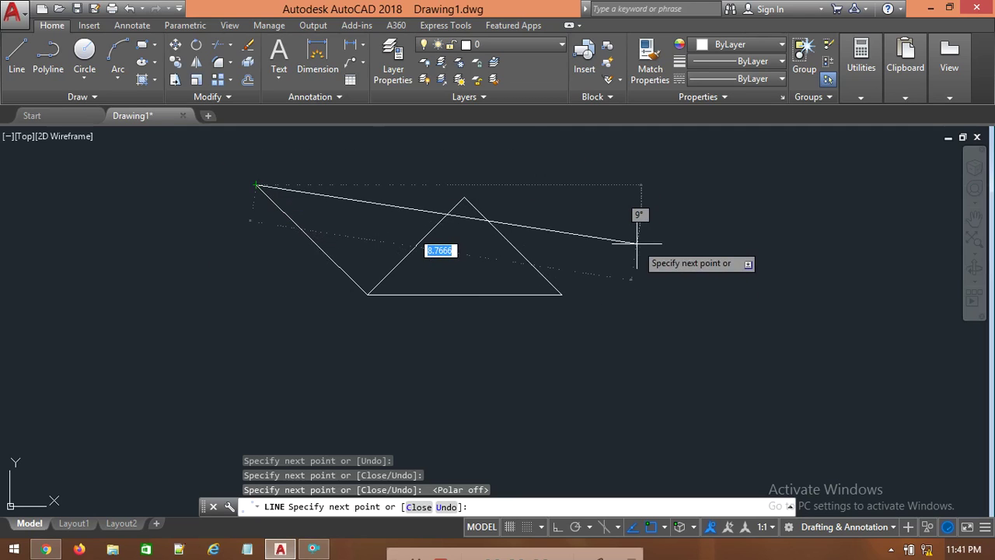
pyautogui.press('Escape')
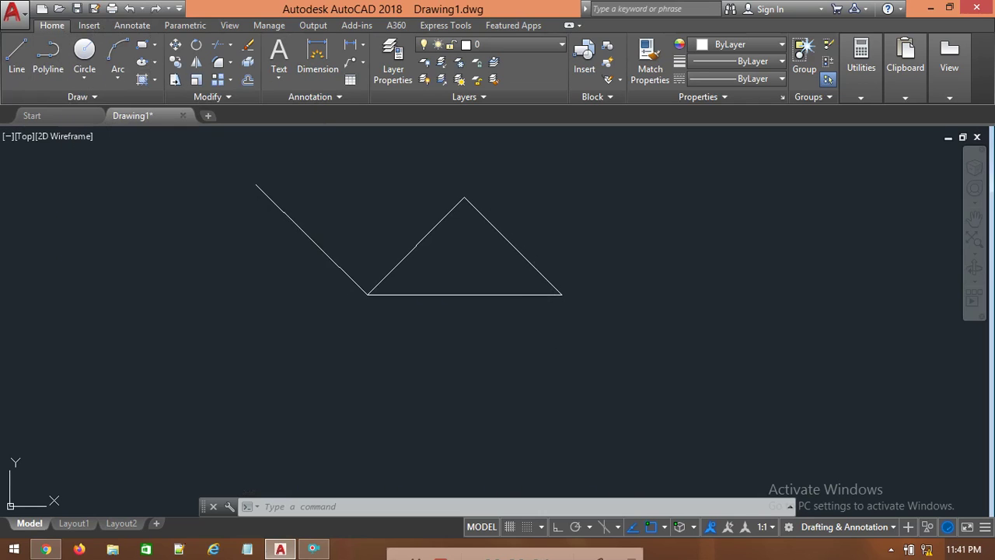
# - Undo the triangle chain and draw a closed four-sided shape with the Line command in the middle of the drawing
pyautogui.hotkey('ctrl', 'z')
pyautogui.hotkey('ctrl', 'z')
pyautogui.click(16, 50)
pyautogui.click(311, 306)
pyautogui.click(479, 163)
pyautogui.click(600, 276)
pyautogui.click(492, 378)
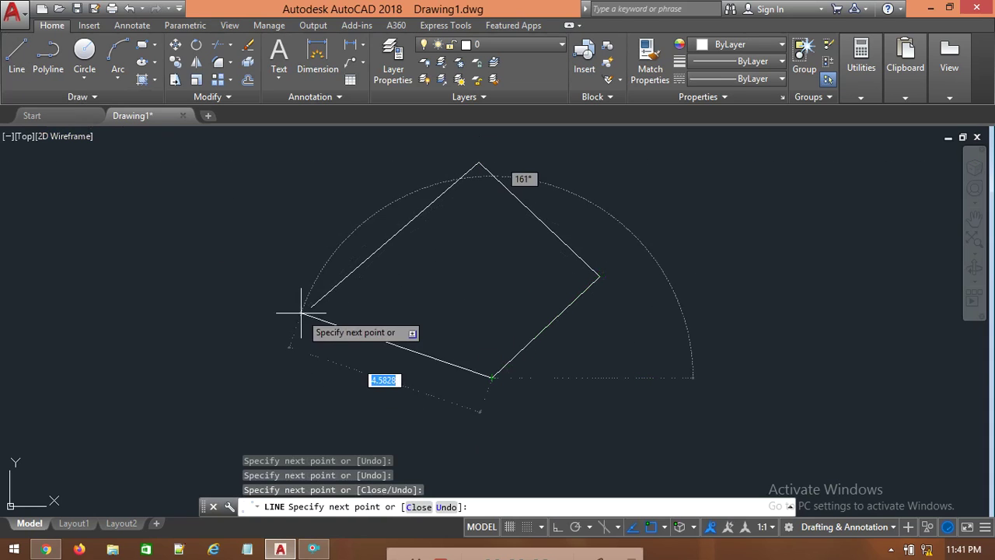
pyautogui.click(311, 305)
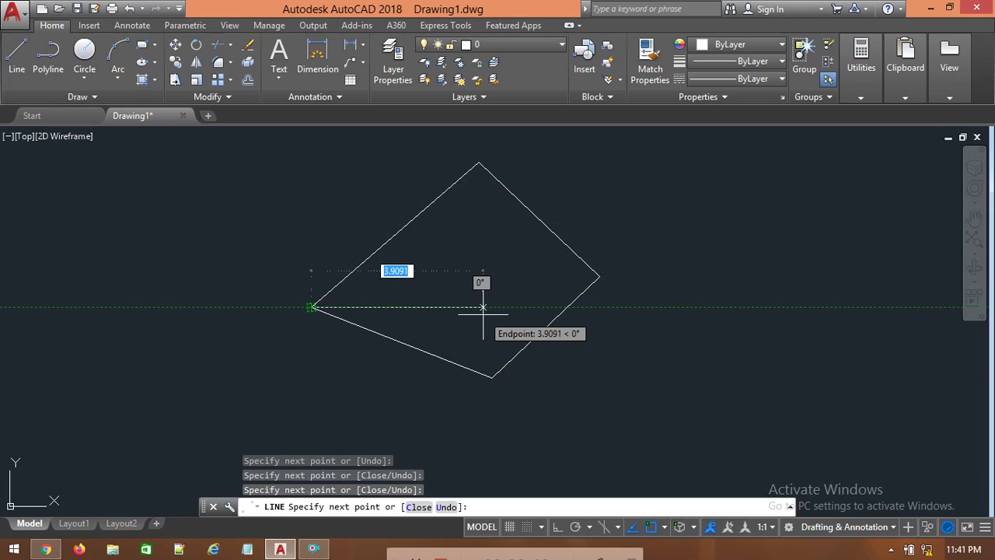
pyautogui.press('Escape')
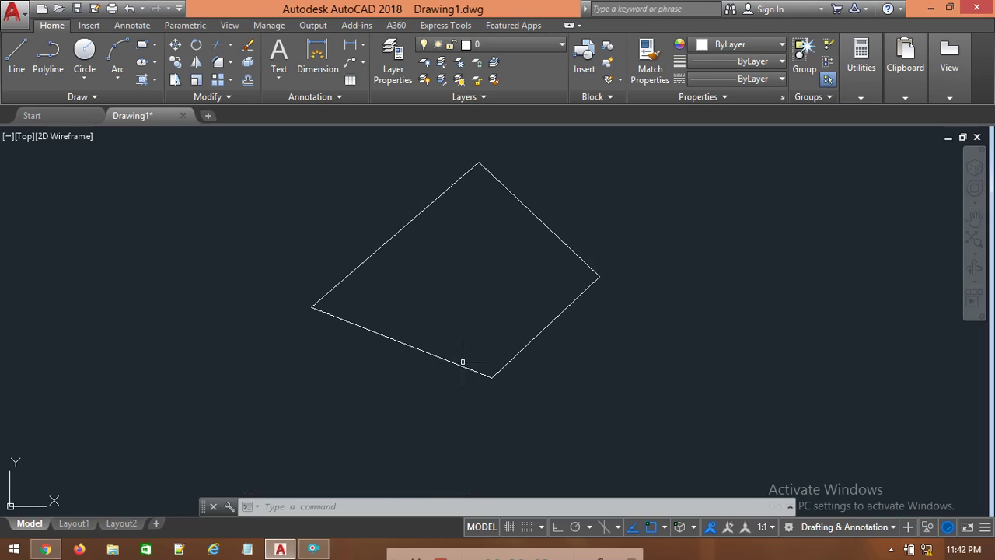
# - Draw a closed four-sided shape with the Polyline command to the right of the line-drawn shape
pyautogui.click(53, 68)
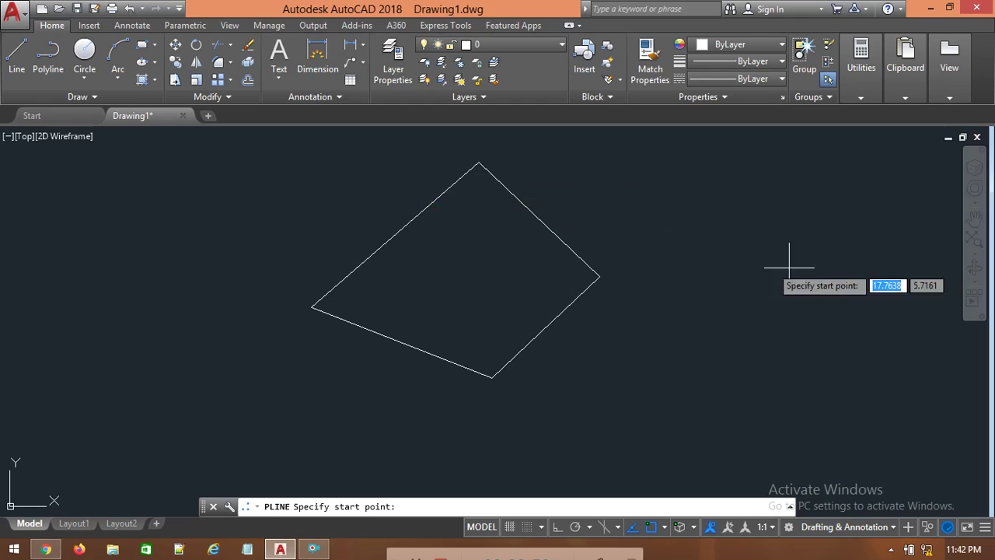
pyautogui.click(650, 374)
pyautogui.click(793, 146)
pyautogui.click(905, 323)
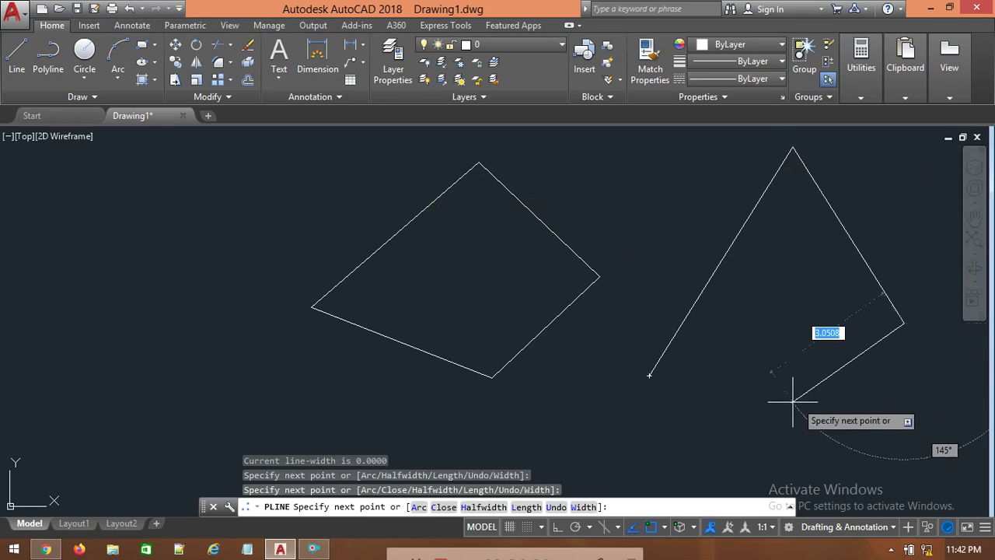
pyautogui.click(793, 402)
pyautogui.click(651, 376)
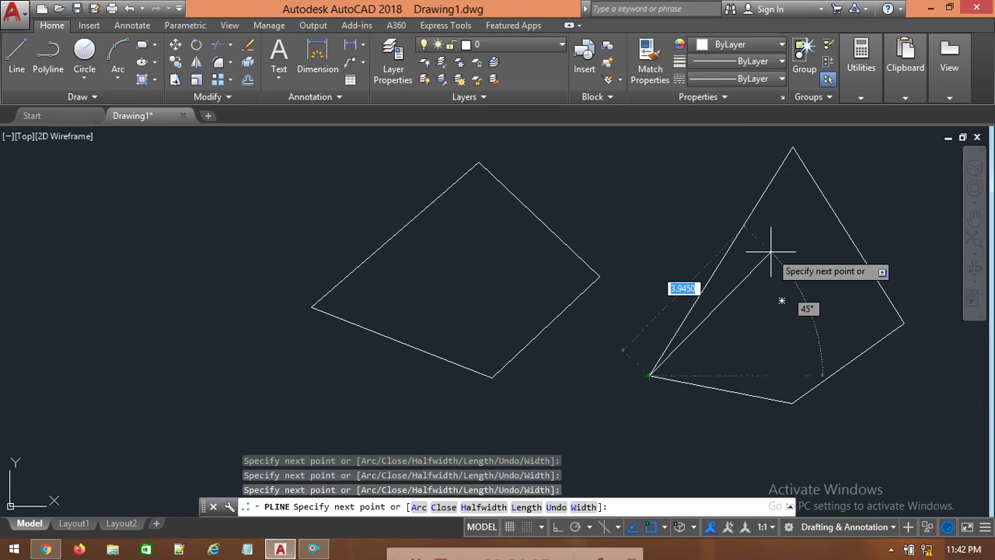
pyautogui.press('Escape')
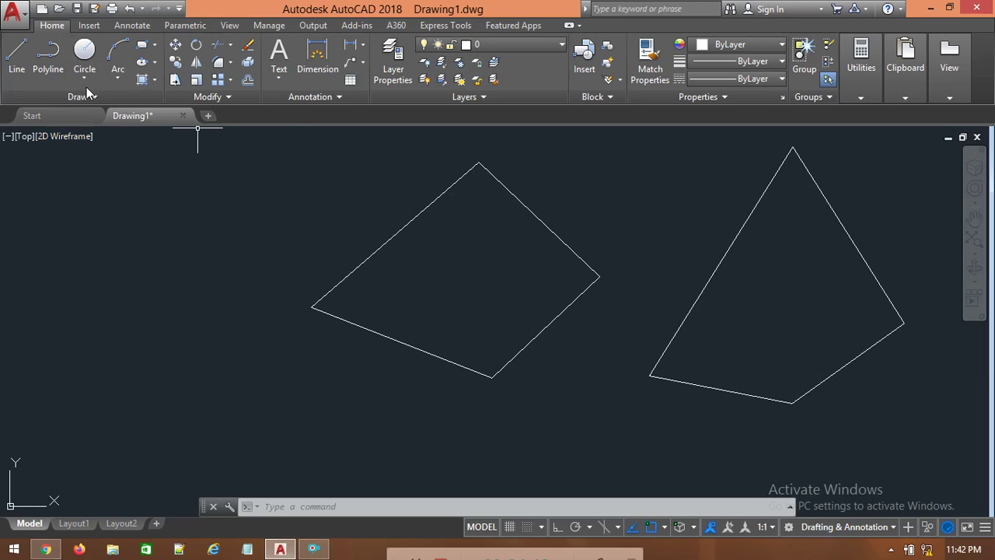
pyautogui.click(46, 66)
pyautogui.click(146, 332)
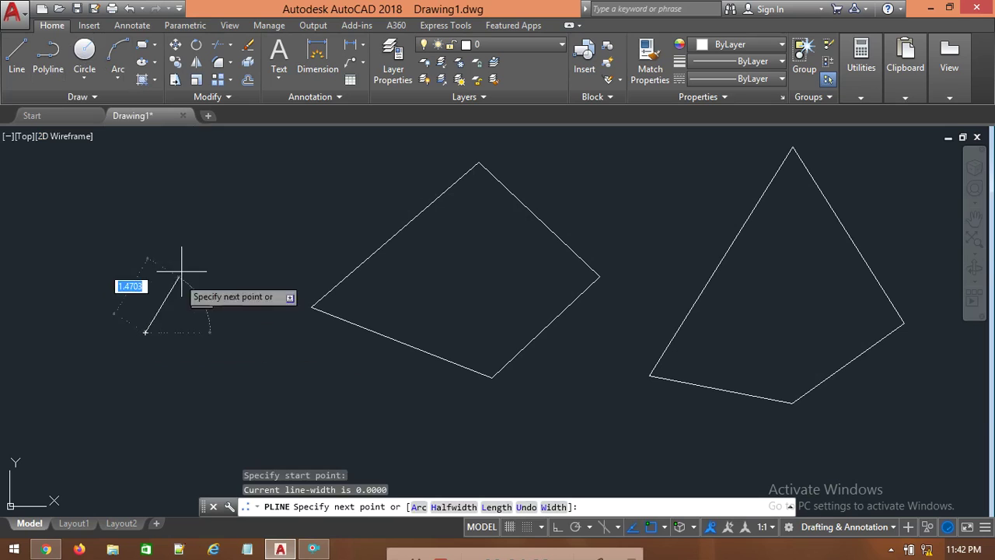
pyautogui.click(247, 227)
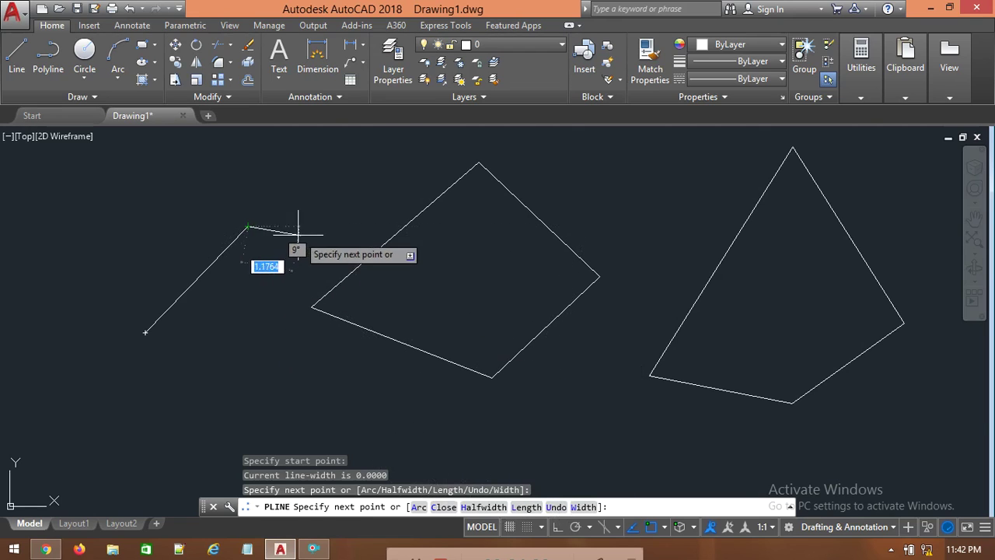
pyautogui.hotkey('ctrl', 'z')
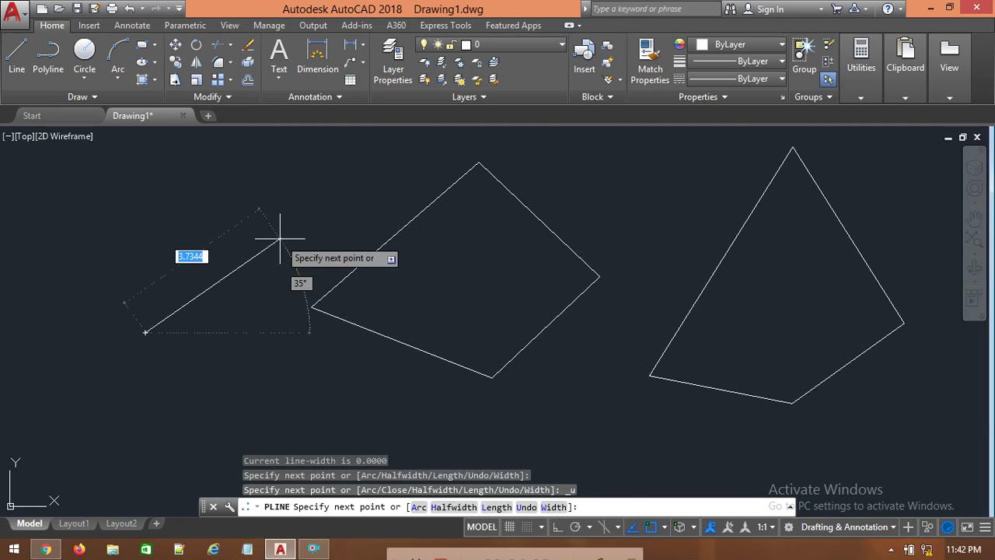
pyautogui.press('super')
pyautogui.press('super')
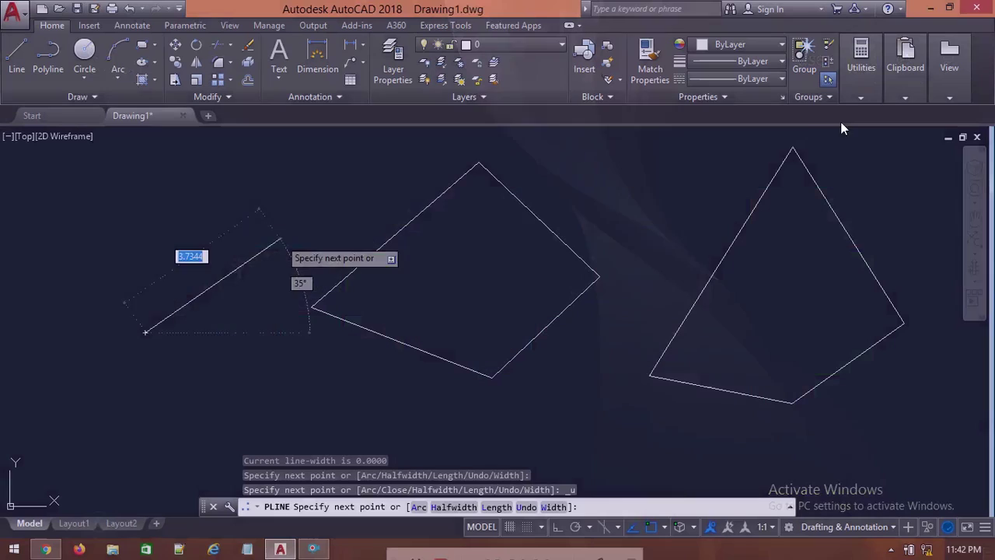
pyautogui.press('Escape')
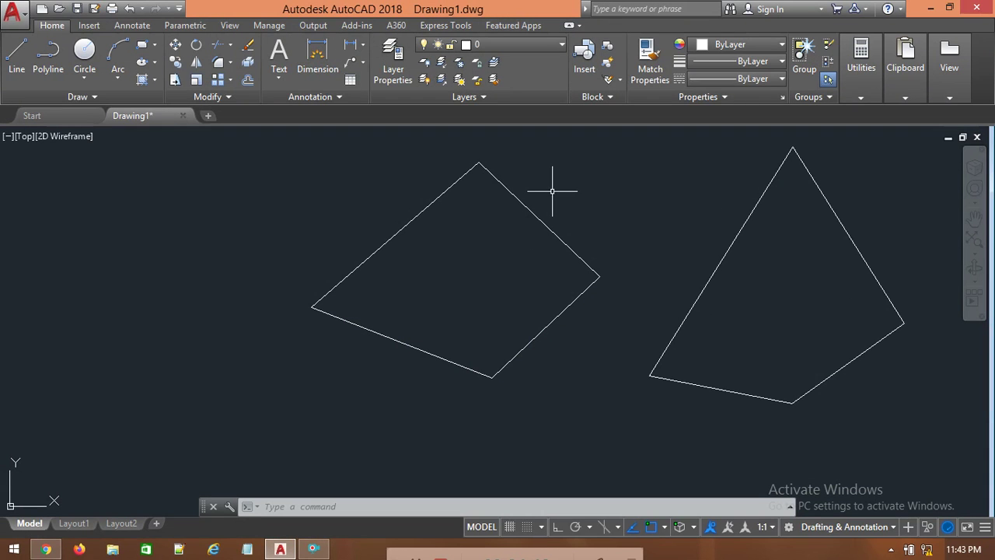
# - Select three separate sides of the line-drawn shape and the entire polyline shape to compare how each is selected
pyautogui.click(535, 210)
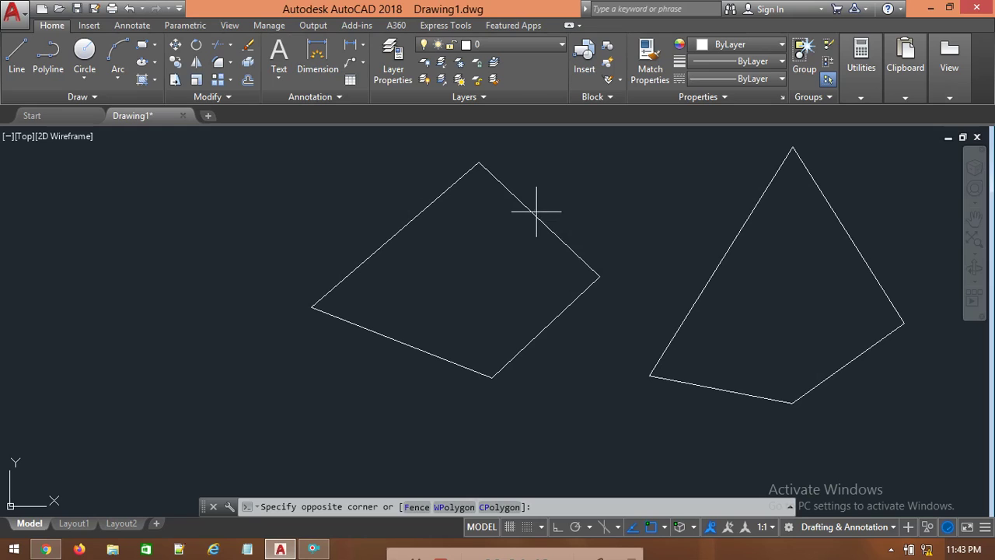
pyautogui.click(536, 211)
pyautogui.click(535, 217)
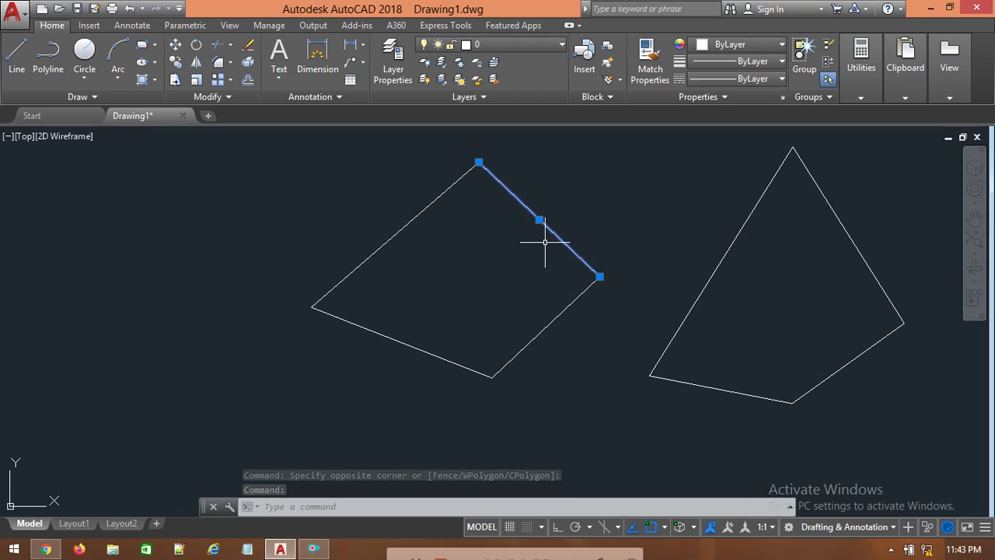
pyautogui.click(752, 207)
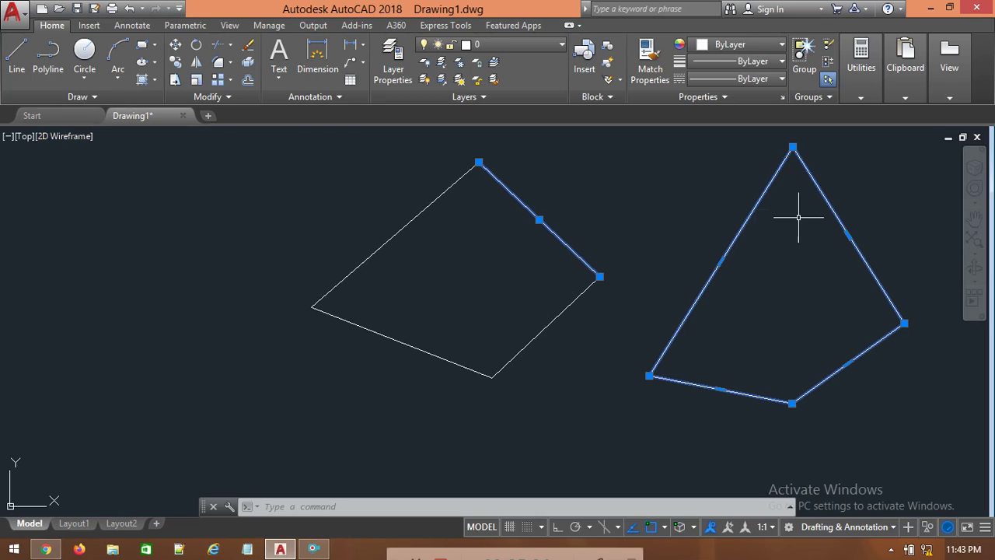
pyautogui.click(544, 327)
pyautogui.click(429, 352)
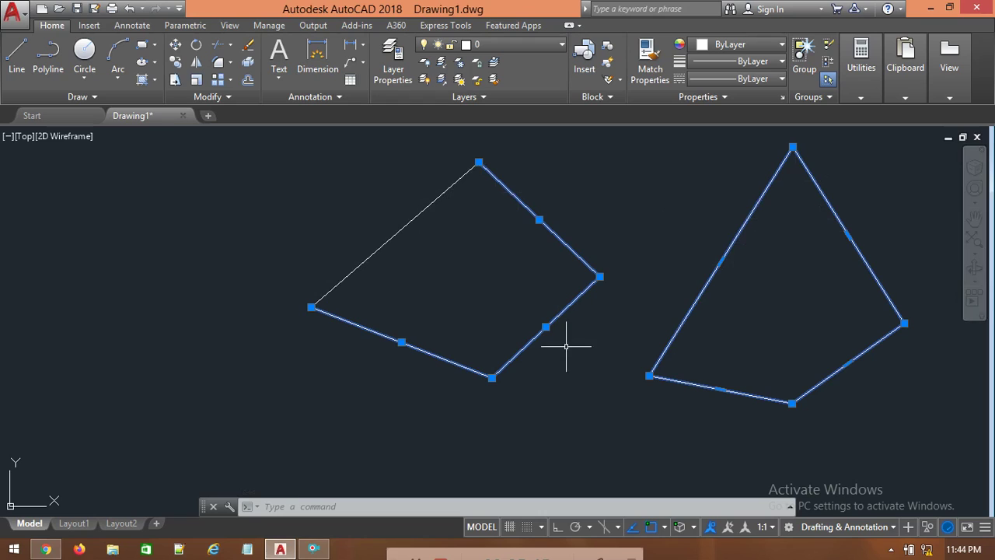
# - Undo the polyline shape and the line-drawn shape to empty the drawing
pyautogui.hotkey('ctrl', 'z')
pyautogui.hotkey('ctrl', 'z')
pyautogui.hotkey('ctrl', 'z')
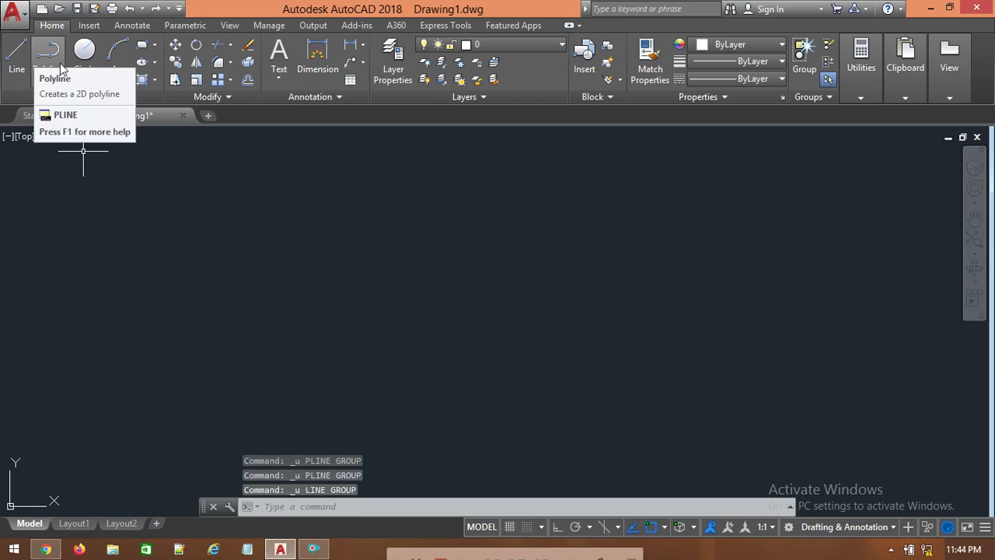
# - Draw a centre-radius circle in the upper middle of the drawing and a horizontal rectangle to its right
pyautogui.click(87, 56)
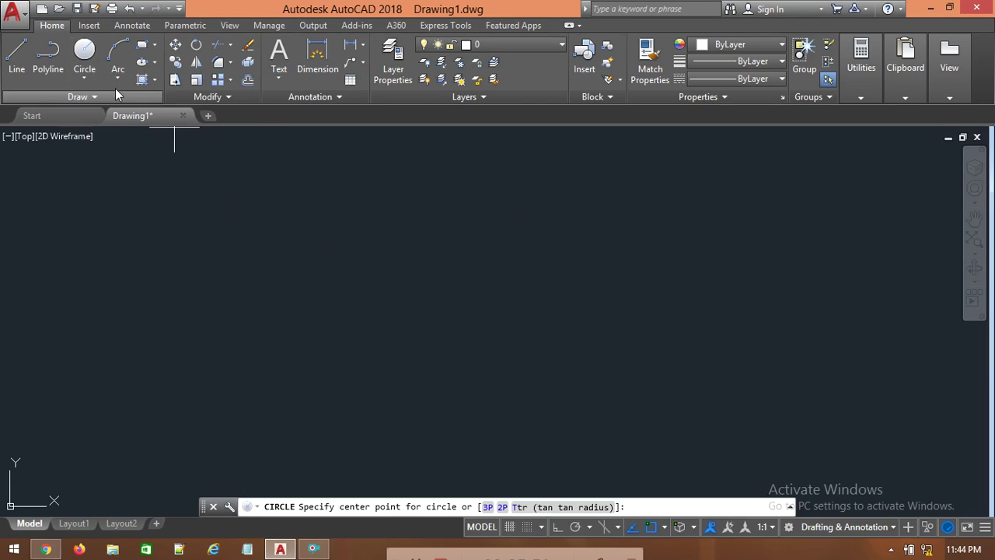
pyautogui.click(356, 242)
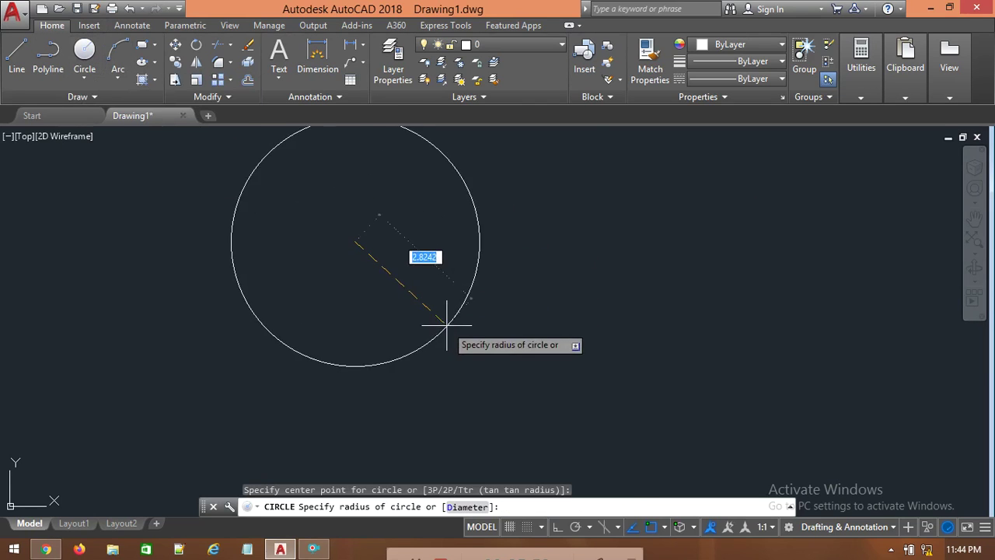
pyautogui.click(408, 304)
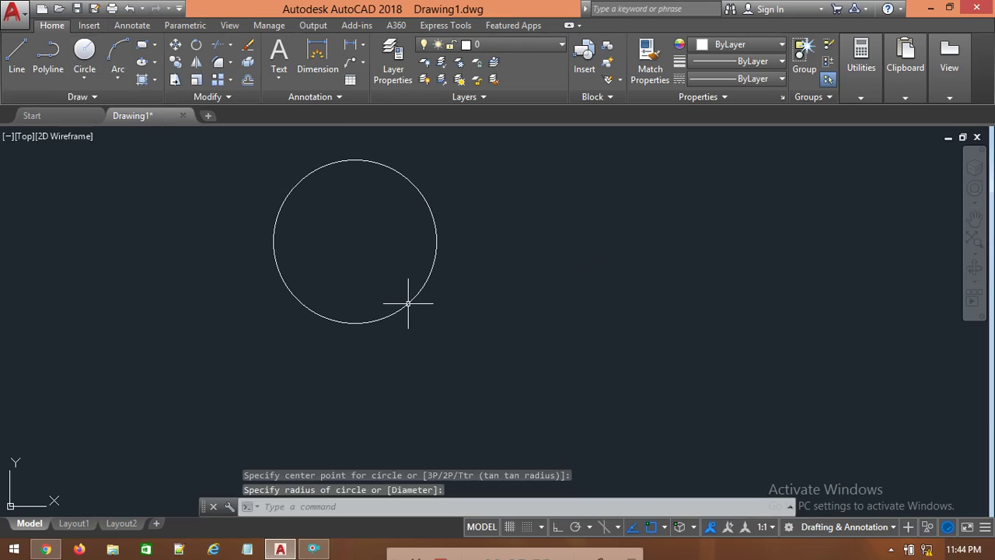
pyautogui.click(142, 48)
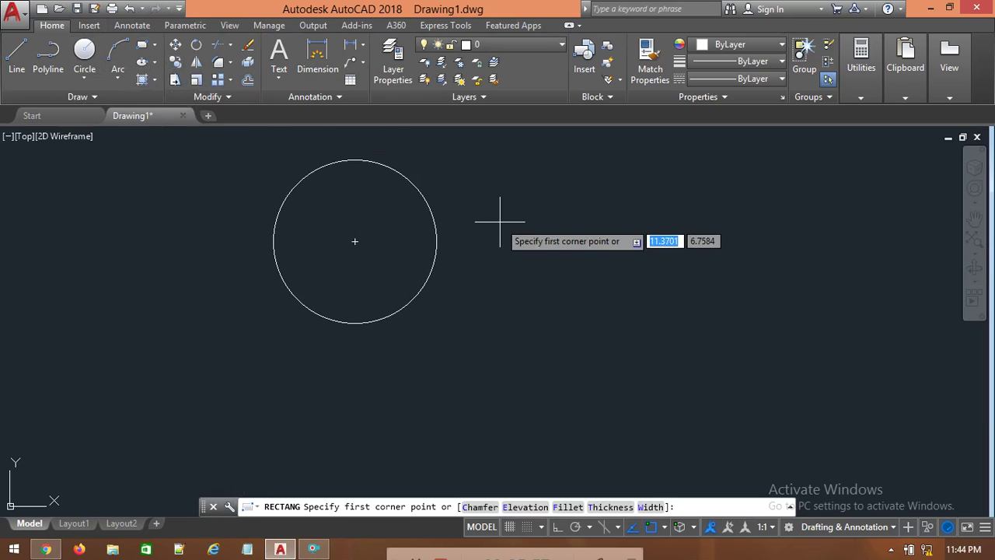
pyautogui.click(551, 200)
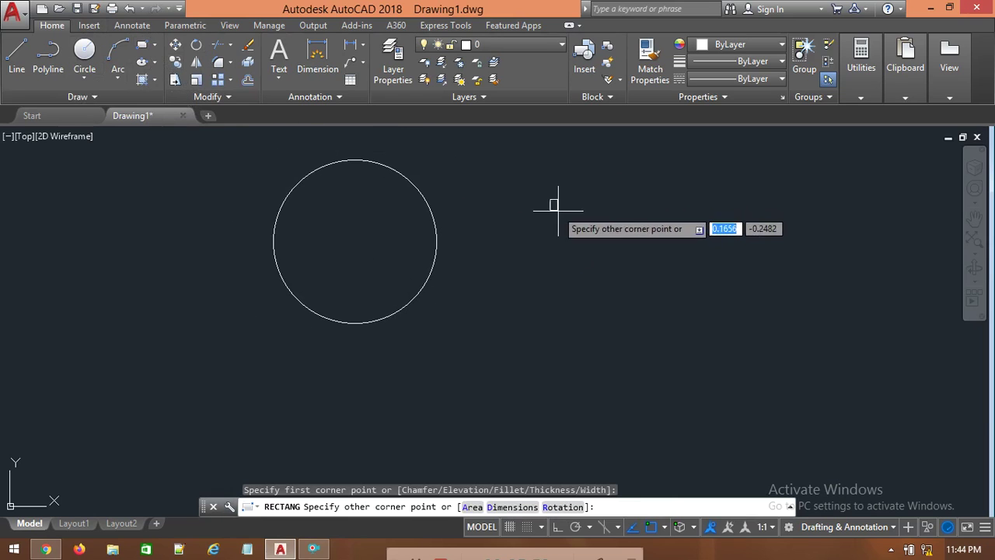
pyautogui.click(778, 330)
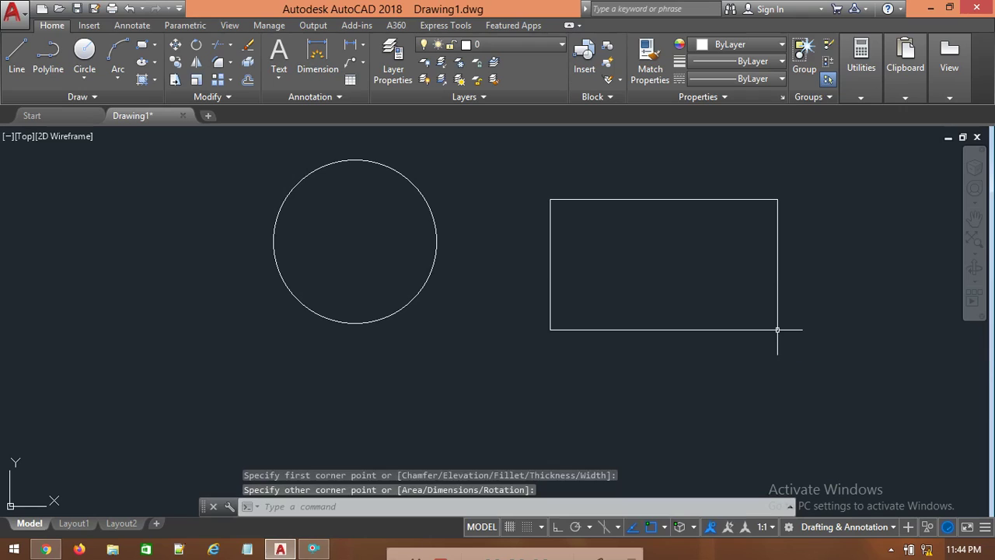
# - Draw a three-point arc bulging upward to the left of the circle
pyautogui.click(119, 51)
pyautogui.click(65, 342)
pyautogui.click(151, 236)
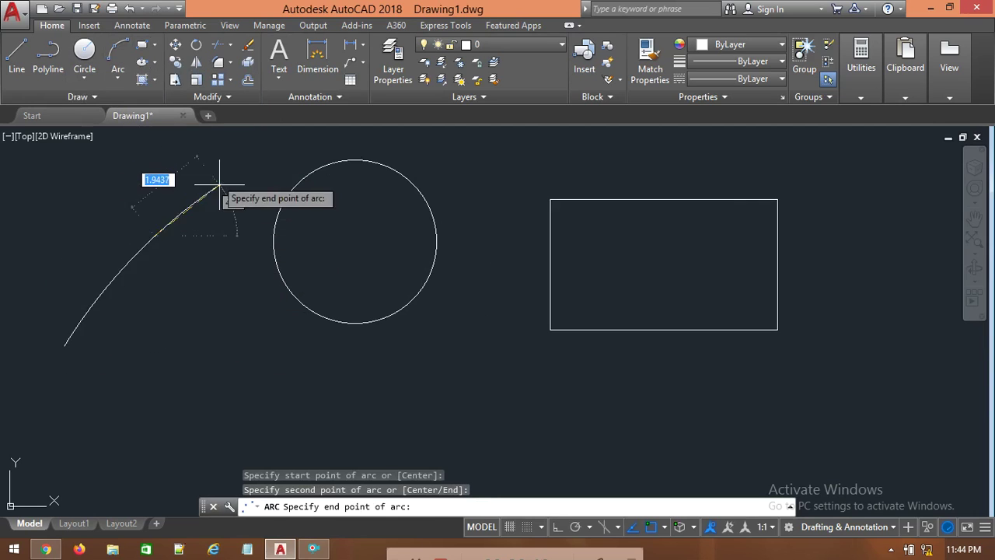
pyautogui.click(247, 240)
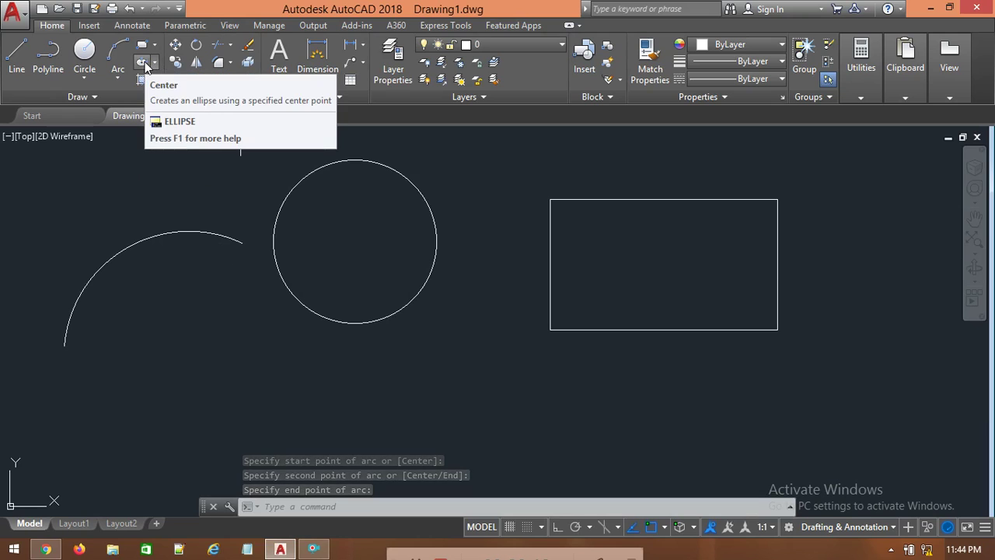
# - Draw a wide, flat ellipse by its centre just below the arc, with the long axis horizontal
pyautogui.click(145, 67)
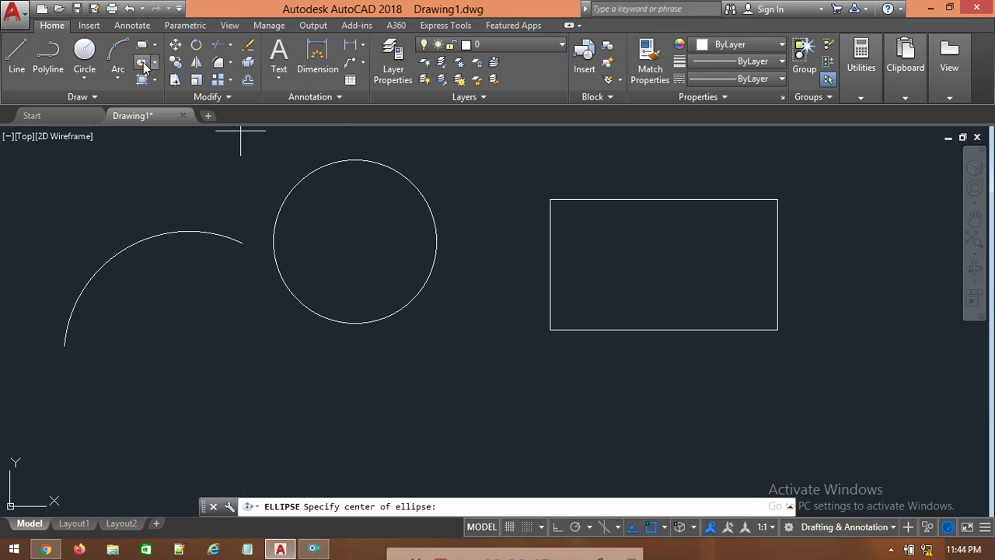
pyautogui.click(197, 398)
pyautogui.click(368, 397)
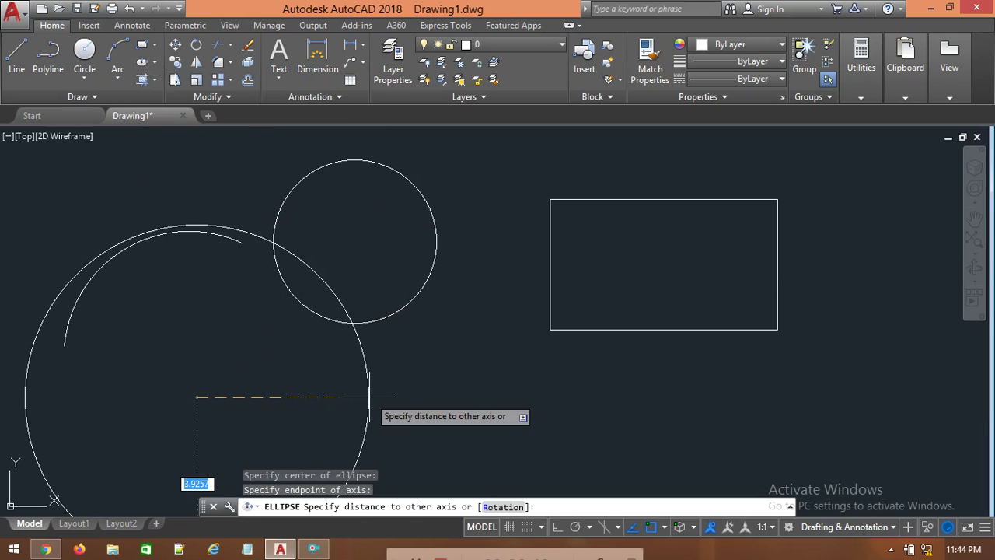
pyautogui.click(249, 384)
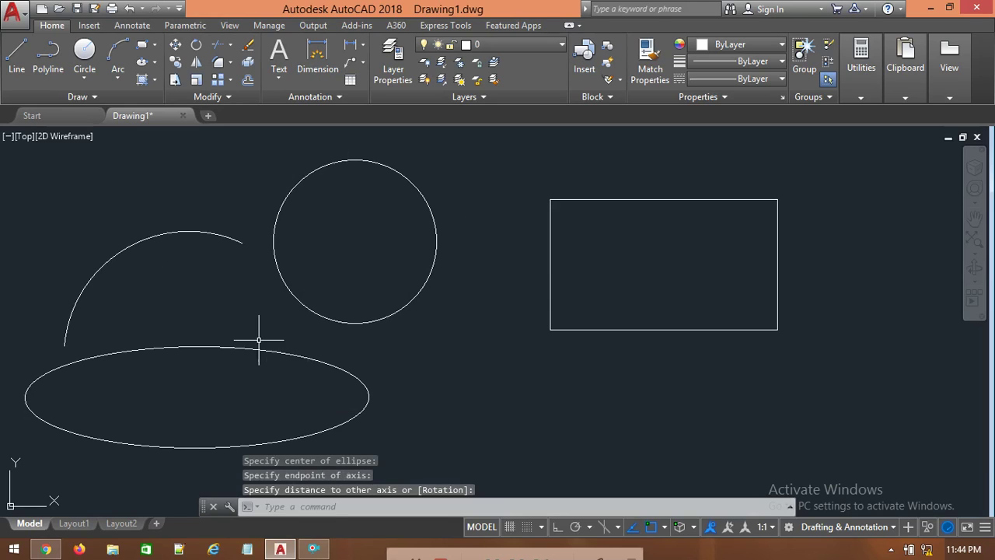
# - Draw a single line about 3 units long, sloping slightly down to the right, below the rectangle
pyautogui.click(19, 58)
pyautogui.click(482, 380)
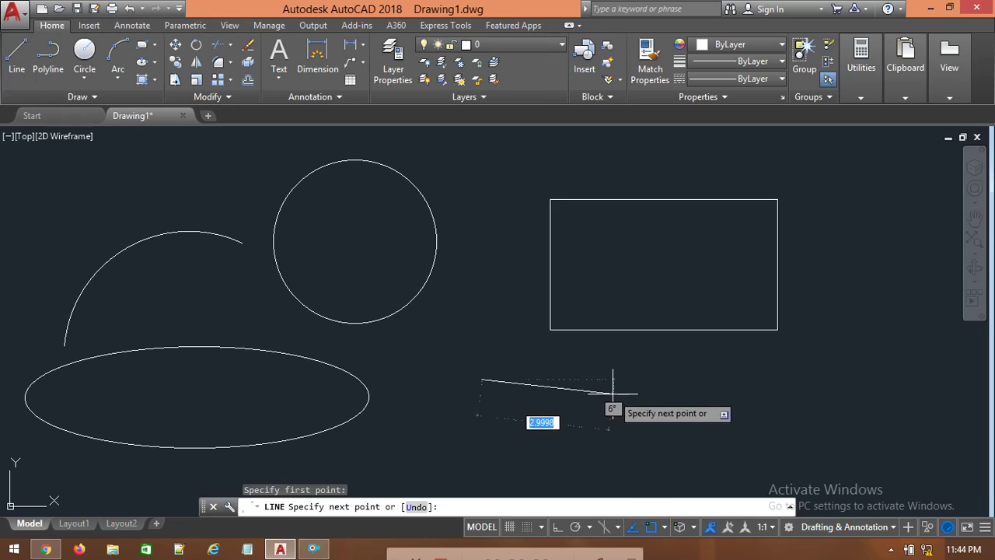
pyautogui.click(612, 394)
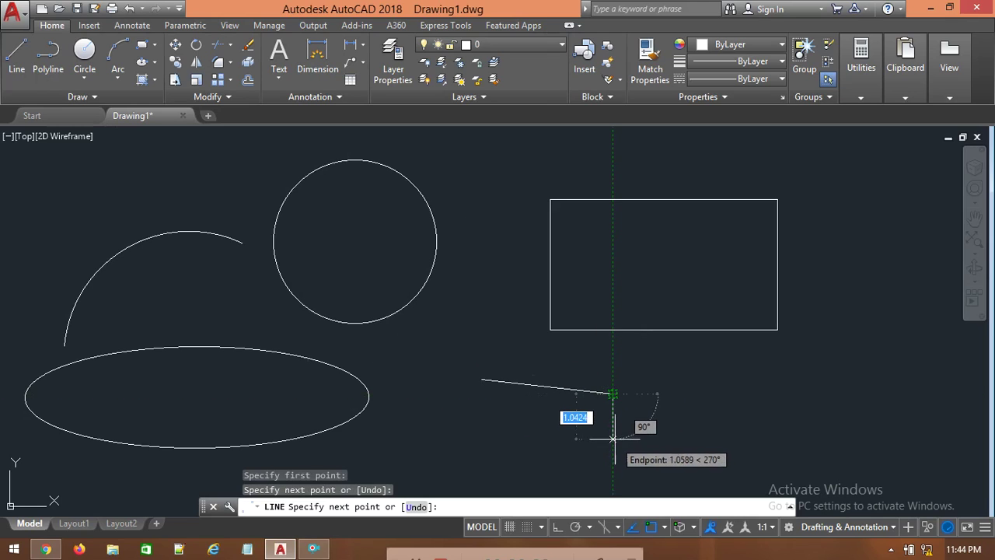
pyautogui.press('Escape')
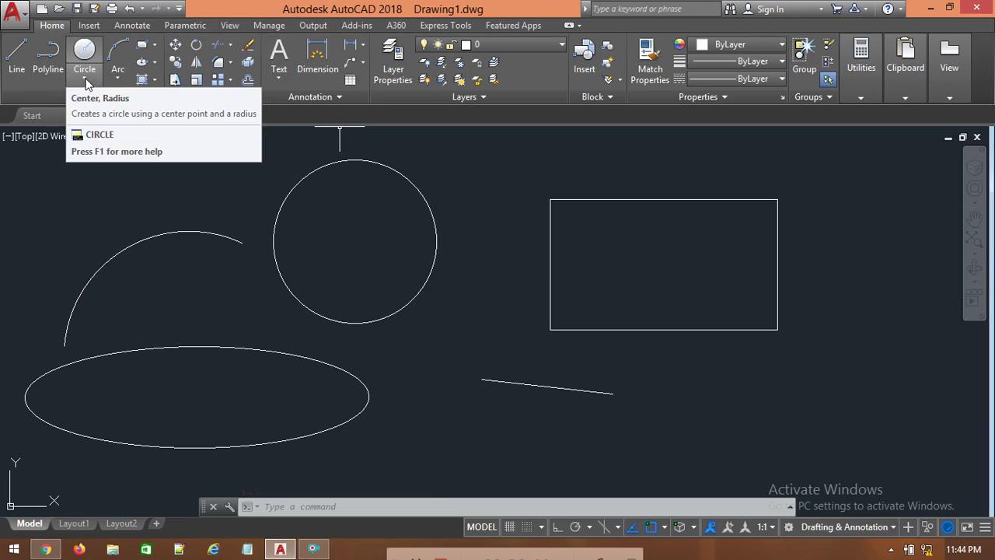
# - Undo the line, ellipse, arc, rectangle and circle
pyautogui.hotkey('ctrl', 'z')
pyautogui.hotkey('ctrl', 'z')
pyautogui.hotkey('ctrl', 'z')
pyautogui.hotkey('ctrl', 'z')
pyautogui.hotkey('ctrl', 'z')
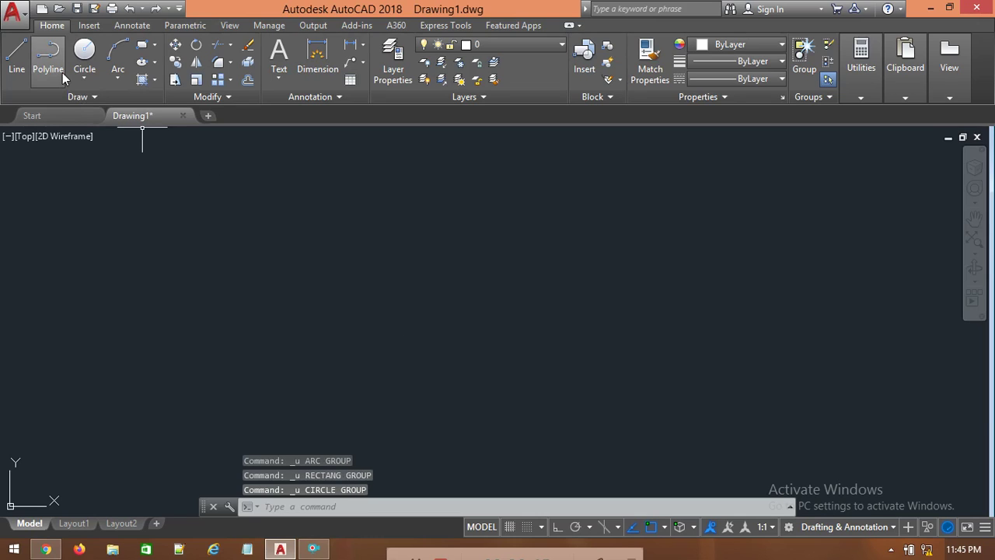
# - Draw a circle with the 2-Point method in the upper middle of the drawing, placing its diameter endpoints roughly level
pyautogui.click(87, 77)
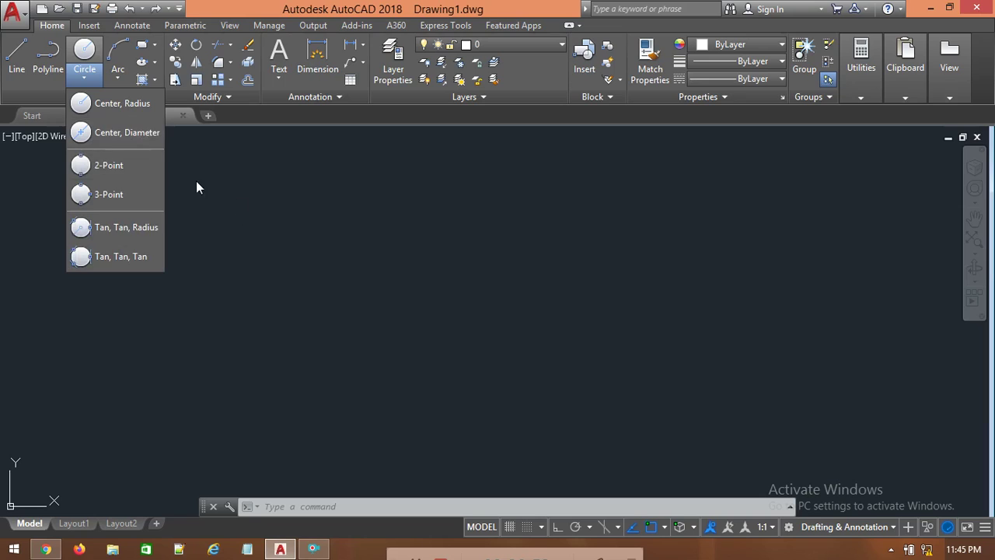
pyautogui.click(86, 56)
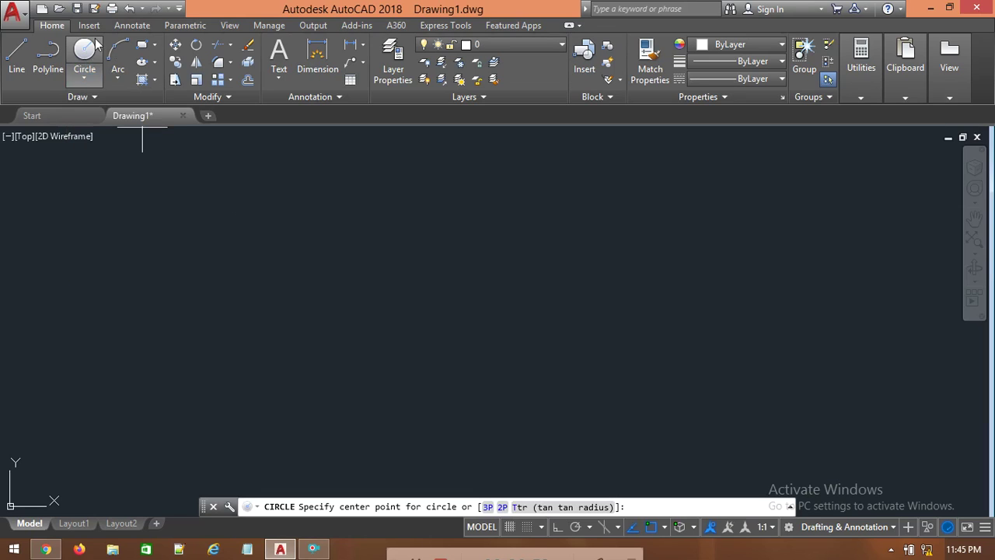
pyautogui.click(86, 78)
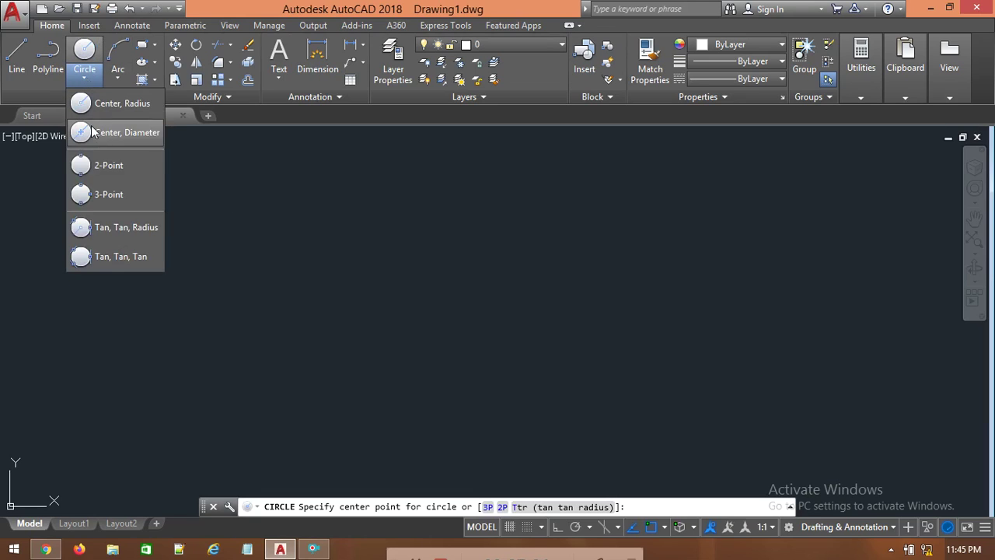
pyautogui.click(96, 167)
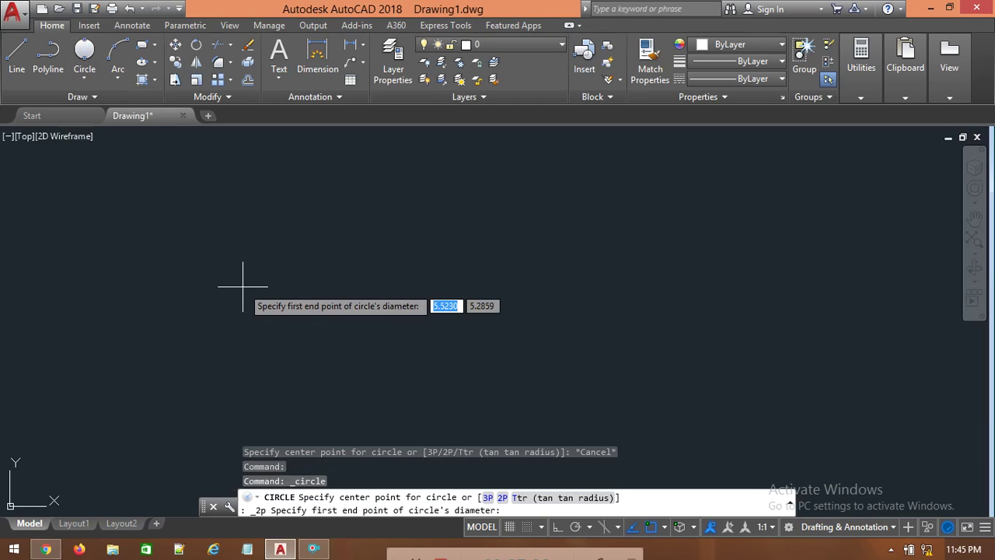
pyautogui.click(276, 229)
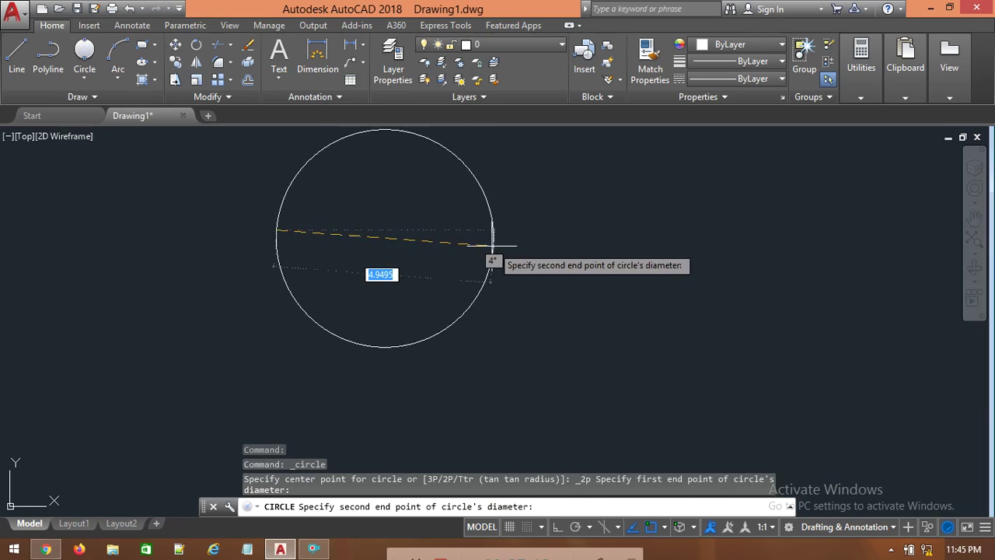
pyautogui.click(435, 249)
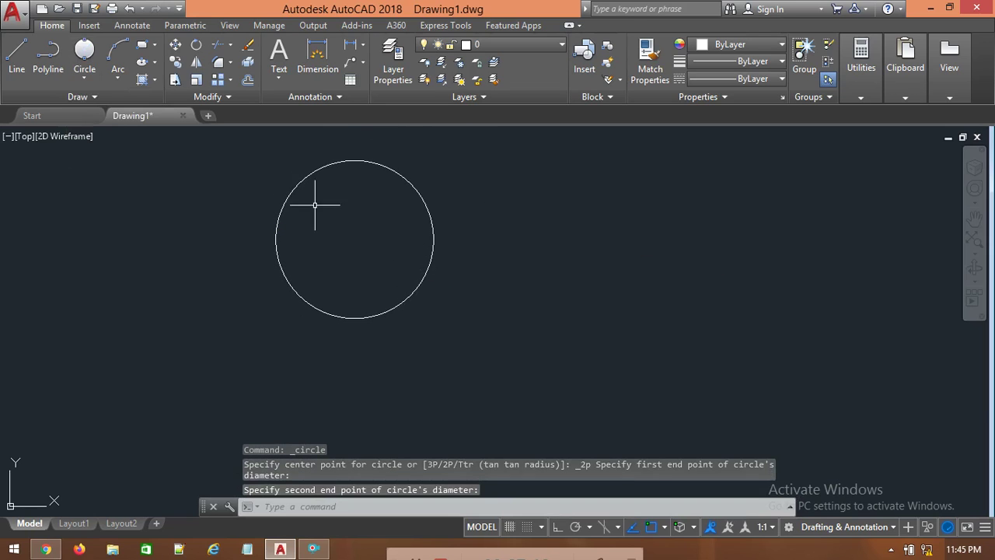
# - Draw a second circle with the 3-Point method to the right of the first one
pyautogui.click(86, 78)
pyautogui.click(95, 196)
pyautogui.click(569, 274)
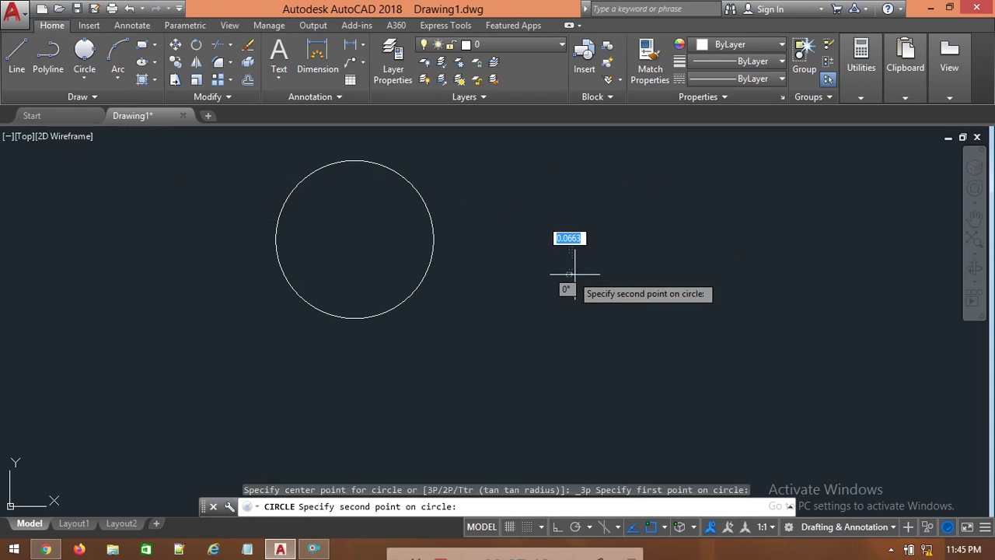
pyautogui.click(674, 207)
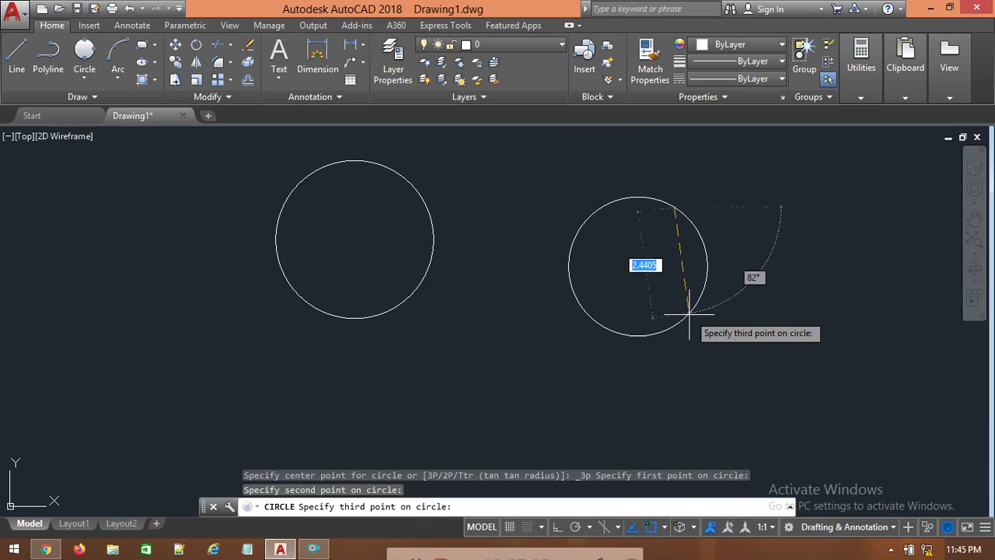
pyautogui.click(698, 345)
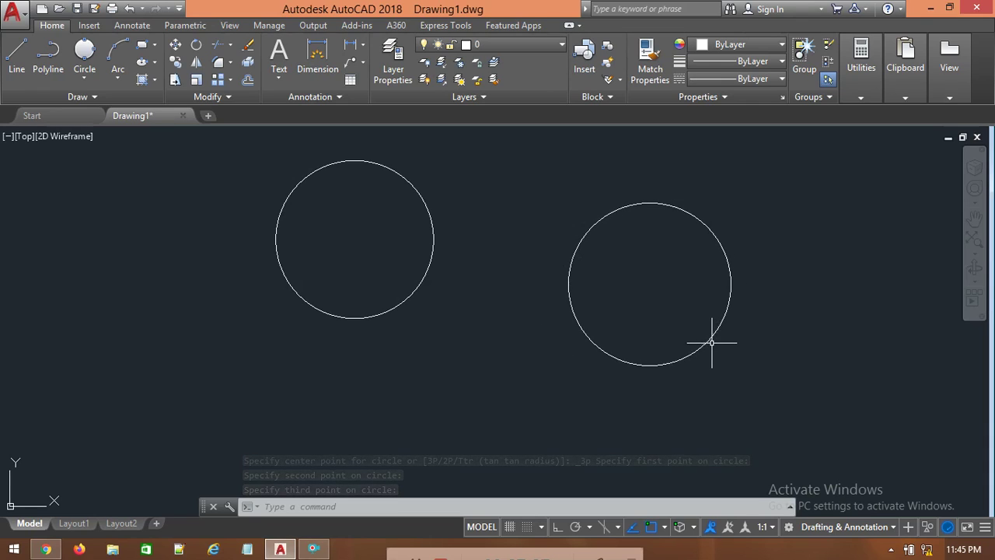
pyautogui.moveTo(709, 339)
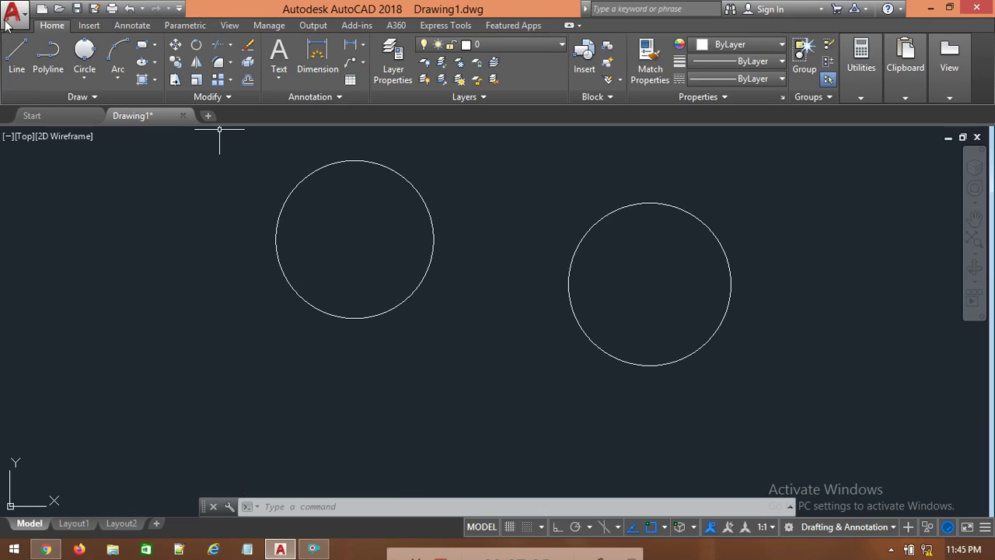
# - Draw a circle with the Center, Radius method at the far left of the drawing, with a radius of about 0.85
pyautogui.click(84, 81)
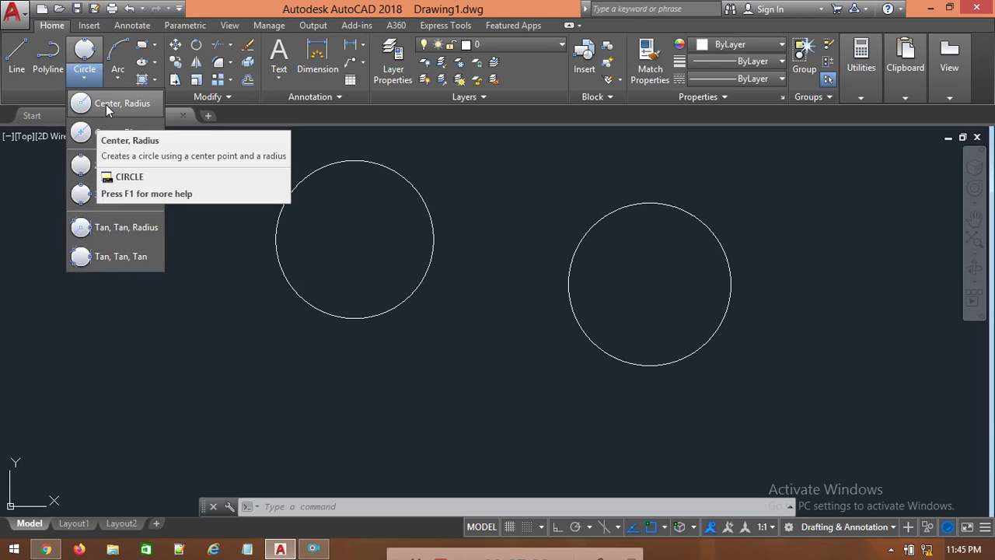
pyautogui.click(108, 104)
pyautogui.click(55, 334)
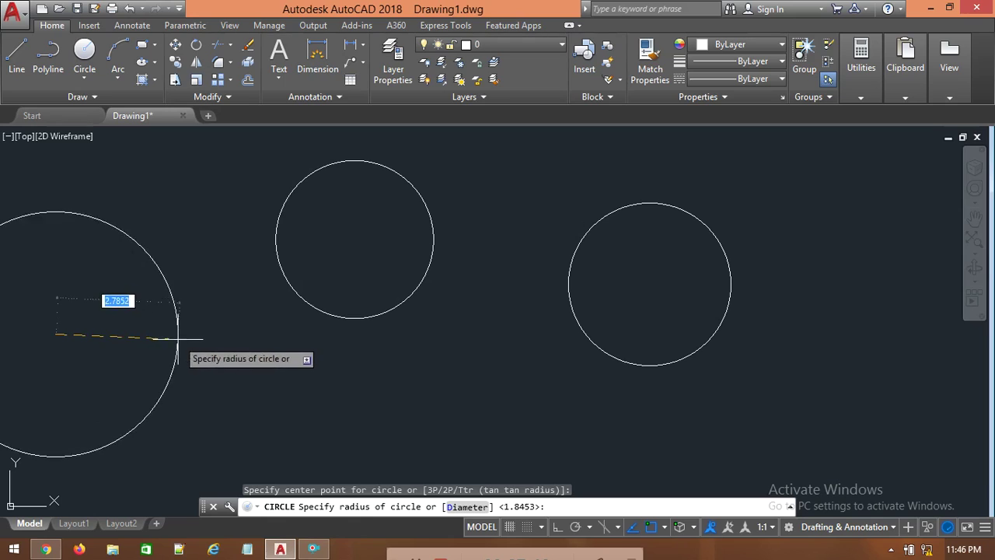
pyautogui.click(93, 335)
# - Draw a larger circle with the Center, Diameter method below the 2-Point circle, placing the diameter point level with the center
pyautogui.click(80, 78)
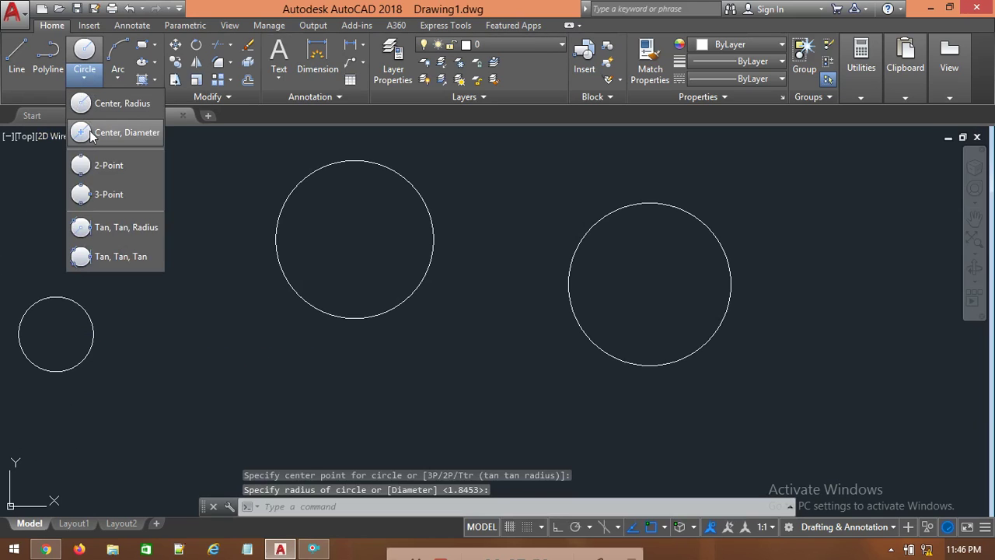
pyautogui.click(91, 138)
pyautogui.click(266, 400)
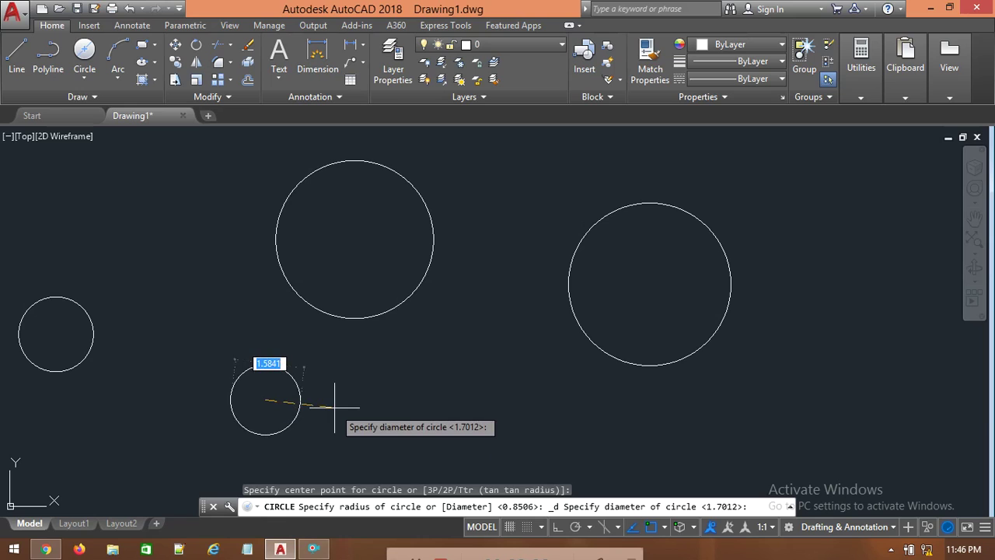
pyautogui.click(390, 399)
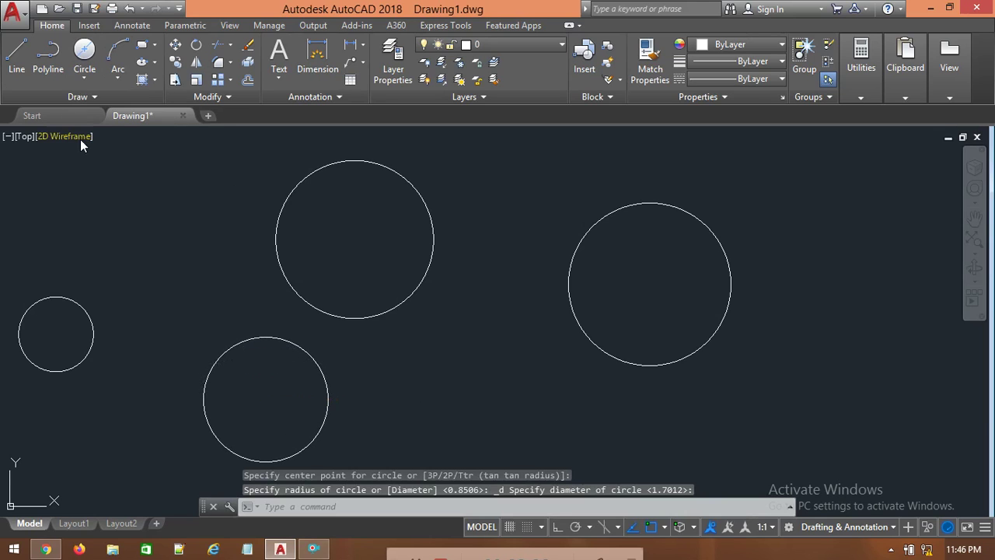
# - Draw an upright rectangle between the Center, Diameter circle and the 3-Point circle using two opposite corners
pyautogui.click(156, 48)
pyautogui.click(154, 48)
pyautogui.click(155, 49)
pyautogui.click(178, 68)
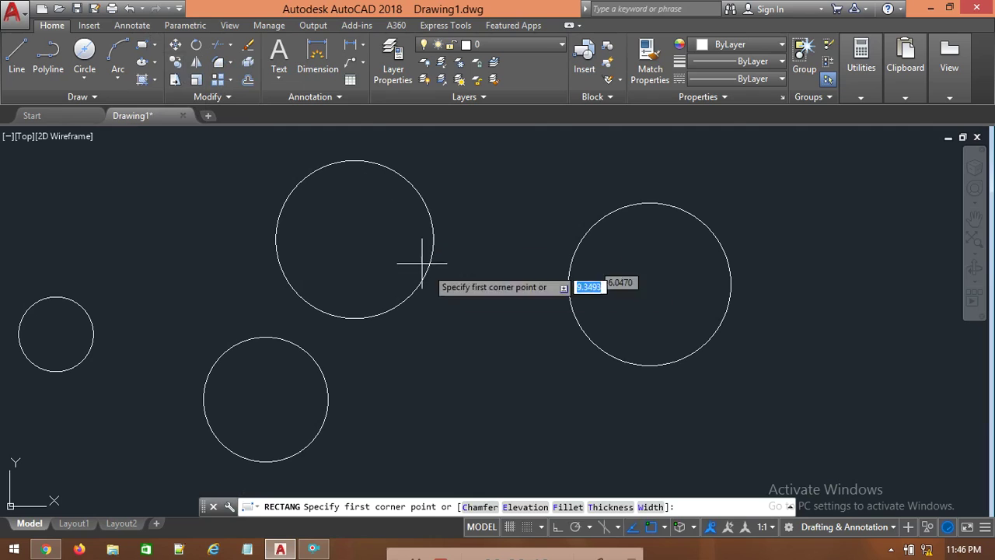
pyautogui.click(441, 421)
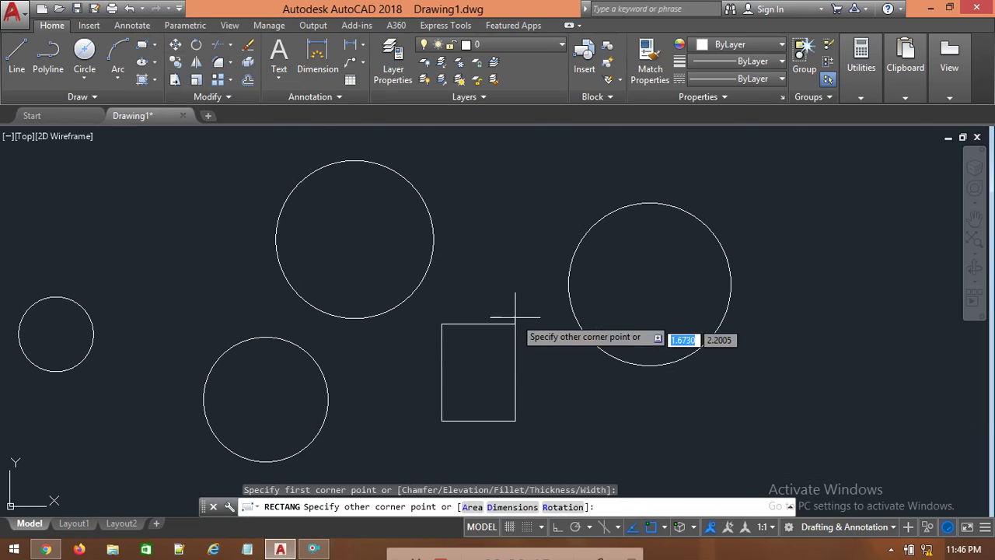
pyautogui.click(530, 293)
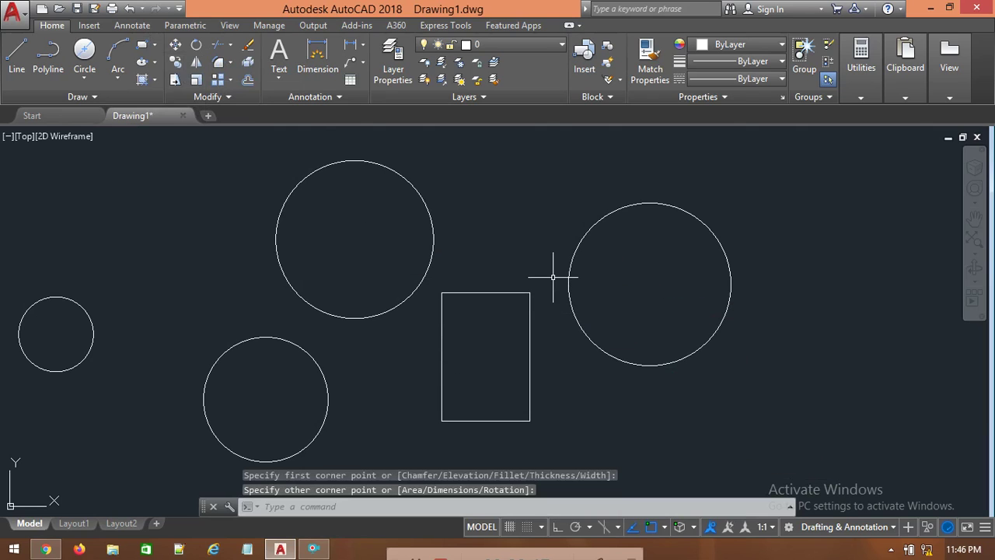
pyautogui.click(84, 78)
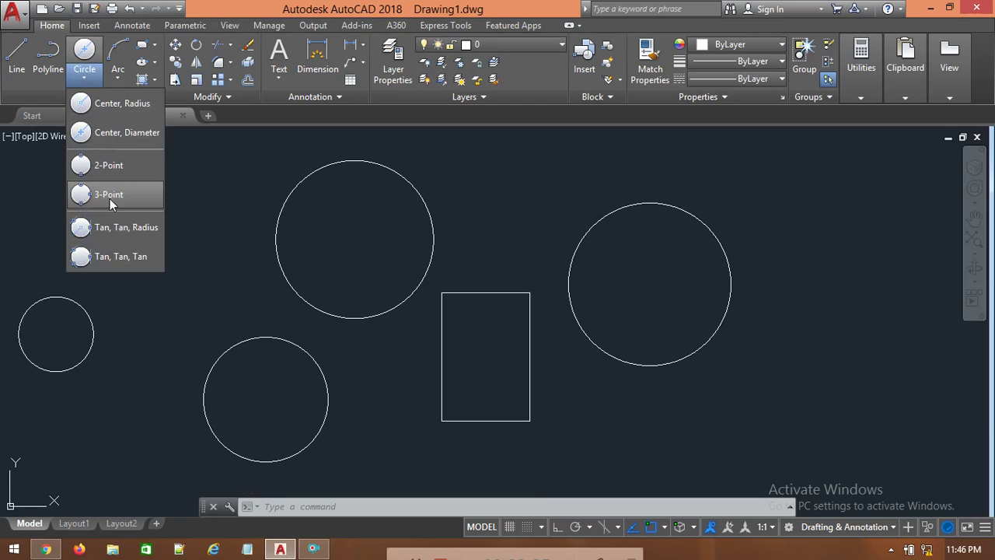
pyautogui.click(218, 192)
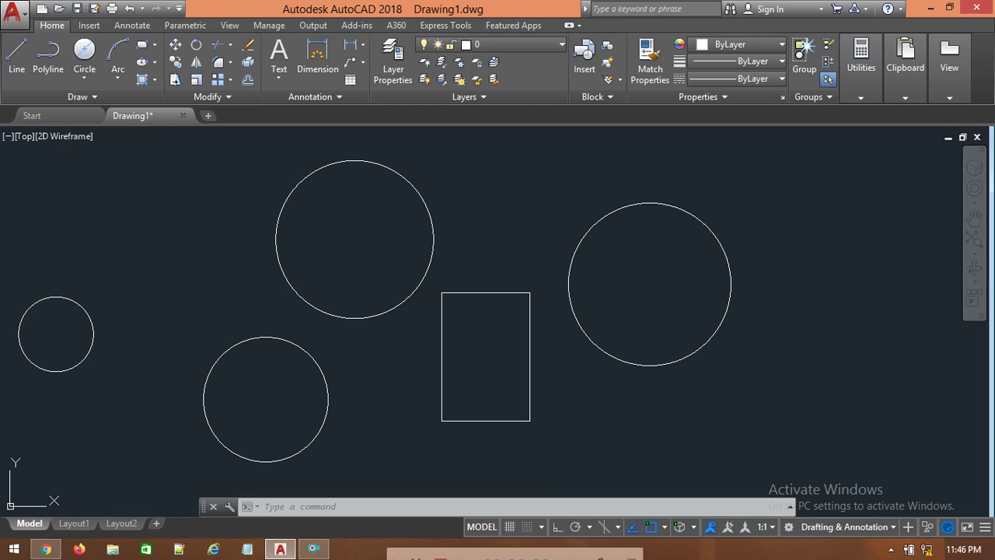
pyautogui.click(117, 78)
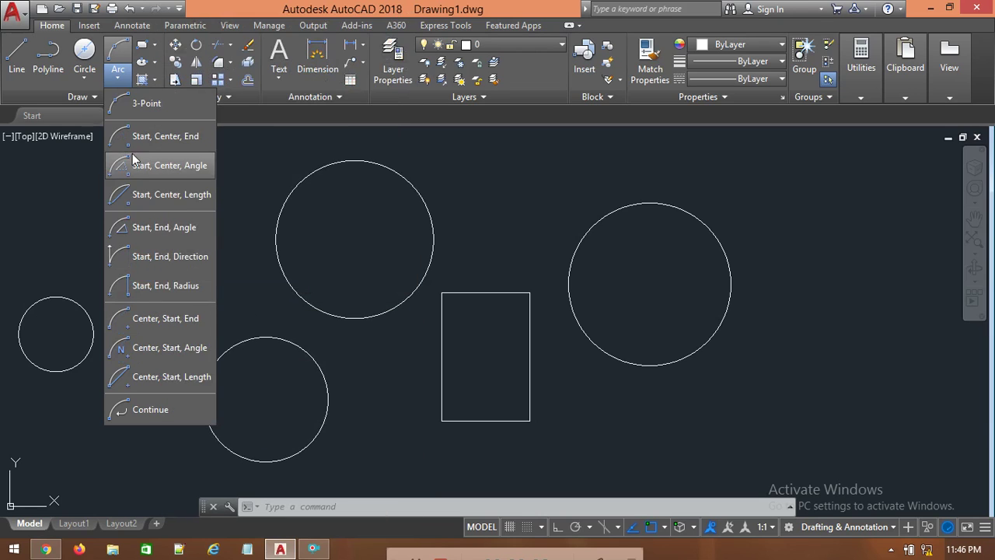
pyautogui.click(249, 163)
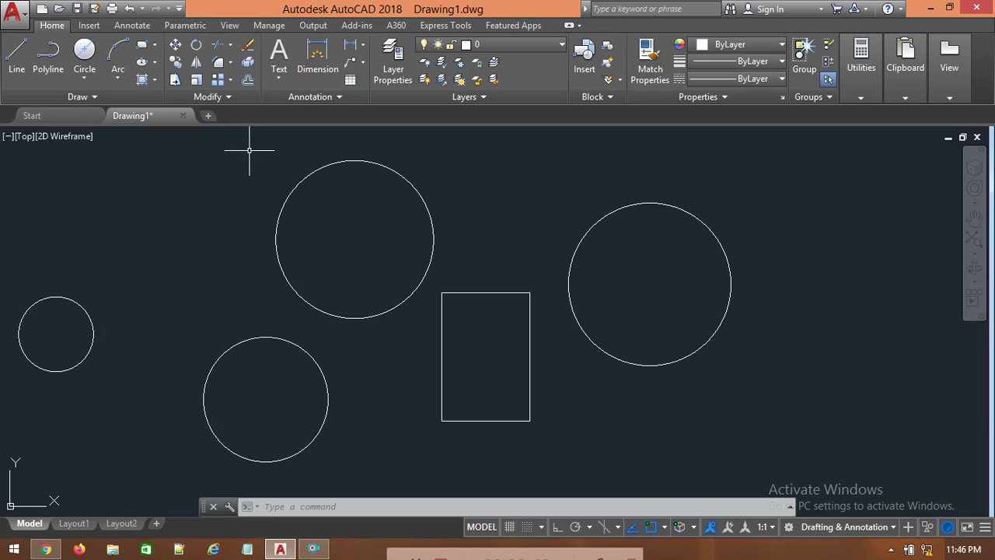
# - Undo the rectangle and all four circles to empty the drawing
pyautogui.hotkey('ctrl', 'z')
pyautogui.hotkey('ctrl', 'z')
pyautogui.hotkey('ctrl', 'z')
pyautogui.hotkey('ctrl', 'z')
pyautogui.hotkey('ctrl', 'z')
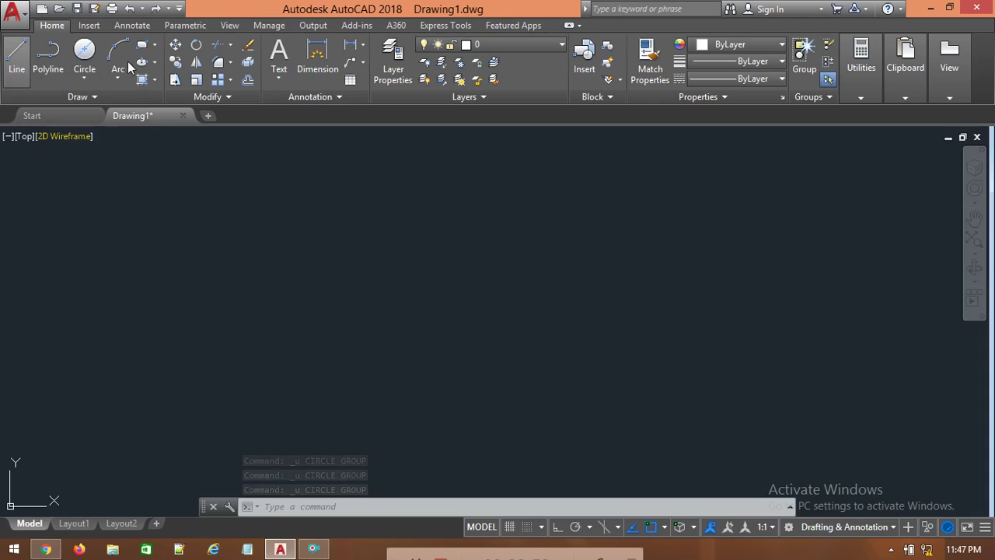
# - Draw a nearly square rectangle slightly left of the drawing's center using two opposite corners
pyautogui.click(142, 45)
pyautogui.click(319, 256)
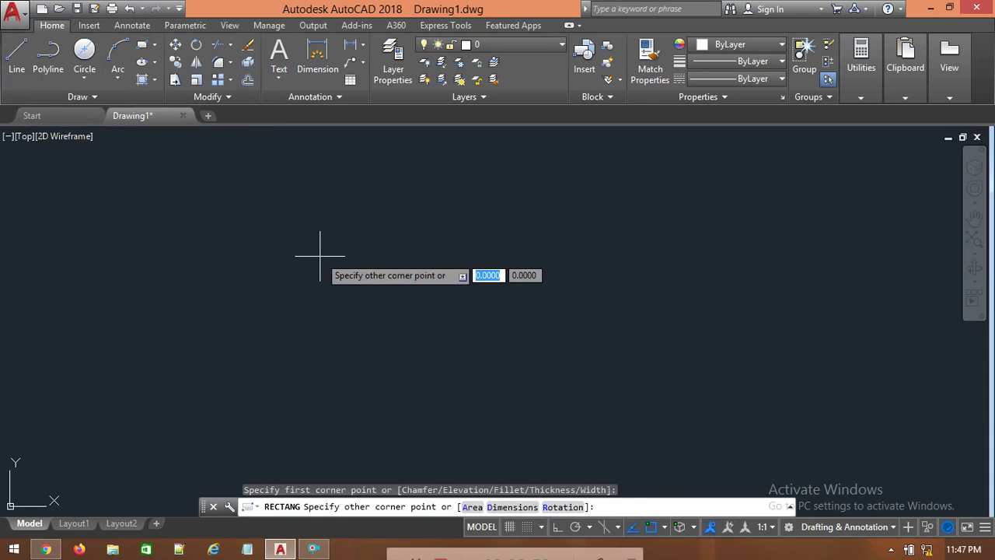
pyautogui.click(422, 364)
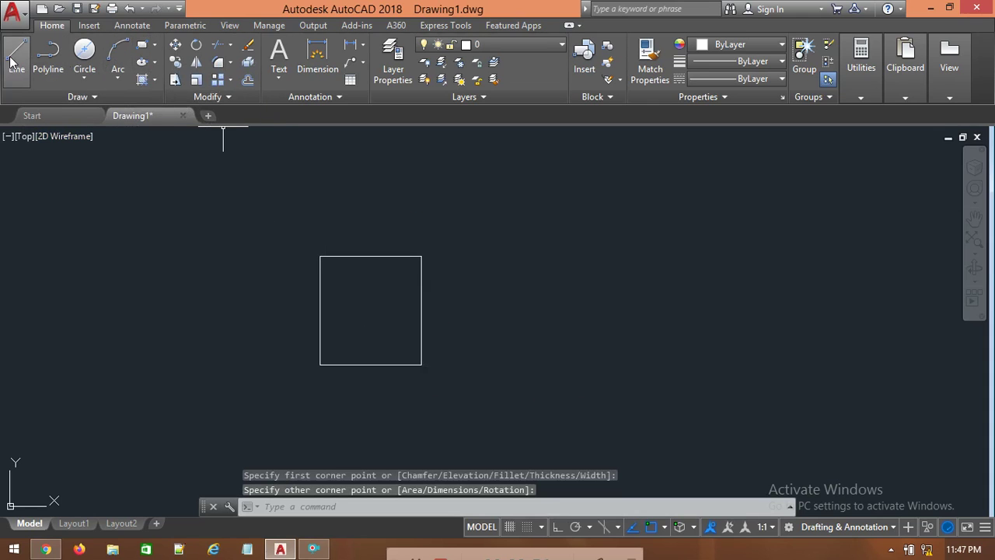
# - Draw a small circle by center and radius above and to the right of the square
pyautogui.click(83, 50)
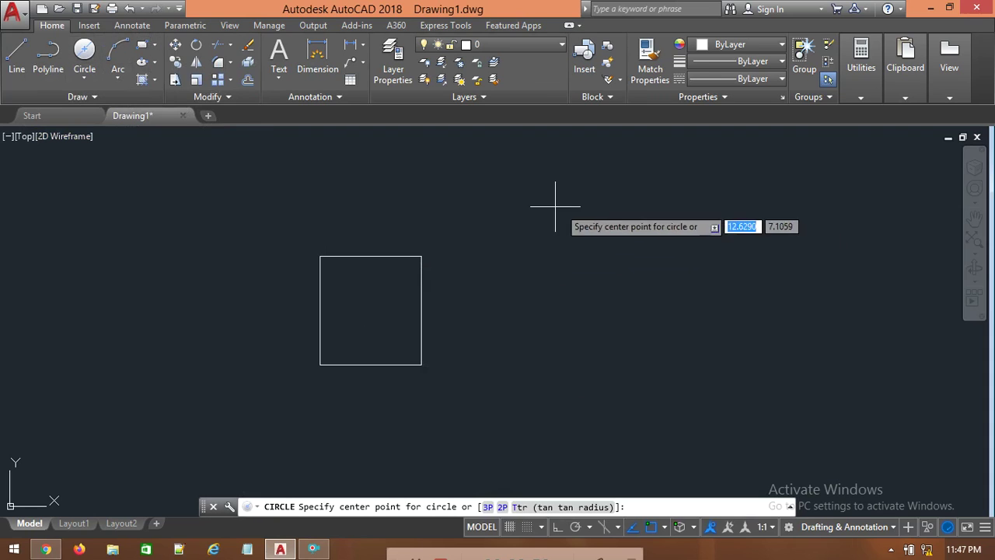
pyautogui.click(507, 206)
pyautogui.click(542, 272)
# - Draw a closed kite-like quadrilateral from four connected lines to the right of the circle
pyautogui.click(16, 51)
pyautogui.click(622, 289)
pyautogui.click(695, 185)
pyautogui.click(773, 286)
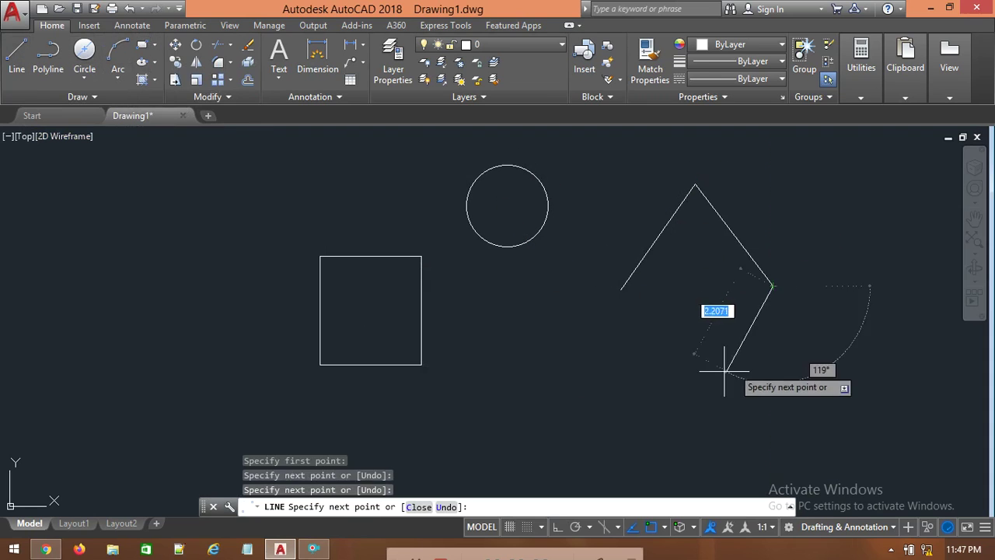
pyautogui.click(723, 373)
pyautogui.click(622, 289)
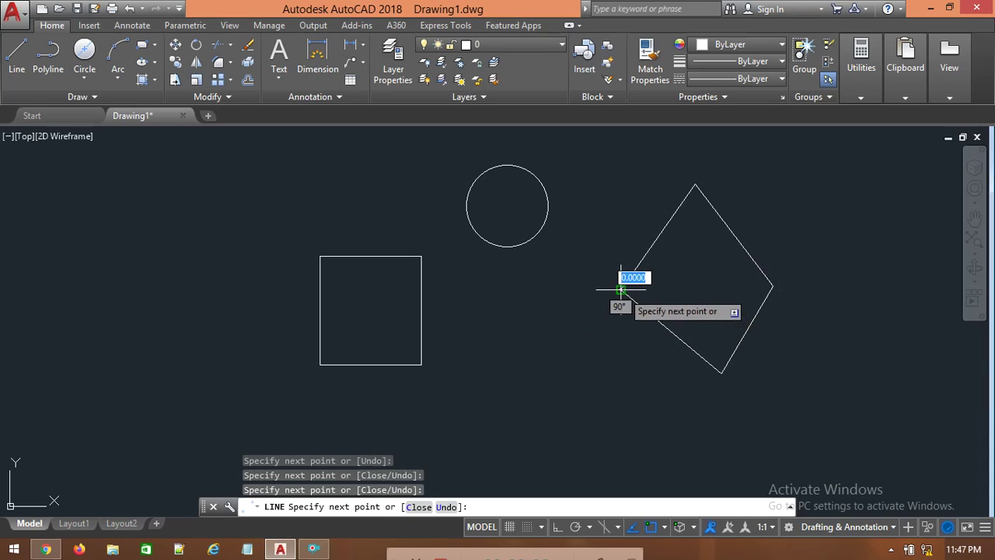
pyautogui.press('Escape')
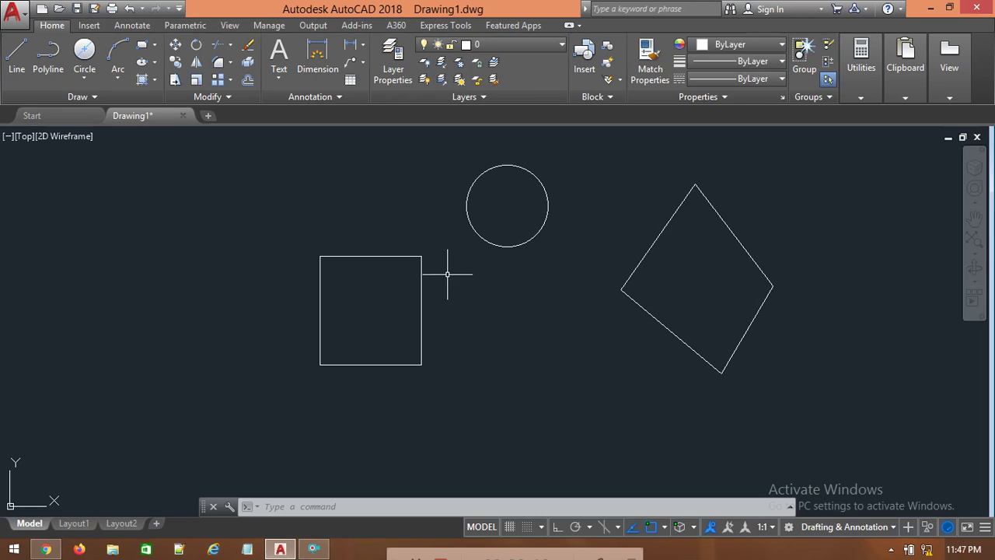
# - Select the square, the quadrilateral's upper-left edge and the circle by picking them one at a time
pyautogui.click(382, 256)
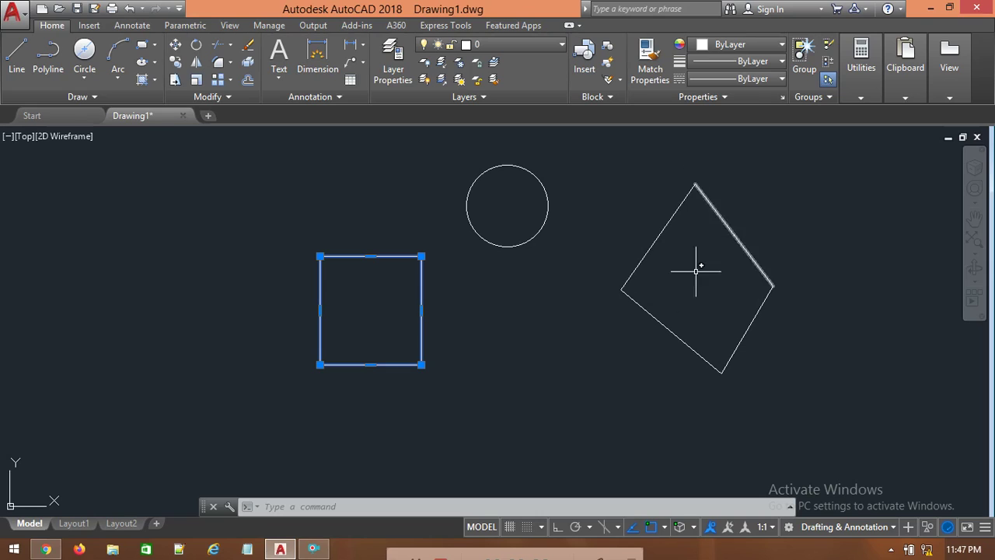
pyautogui.click(658, 238)
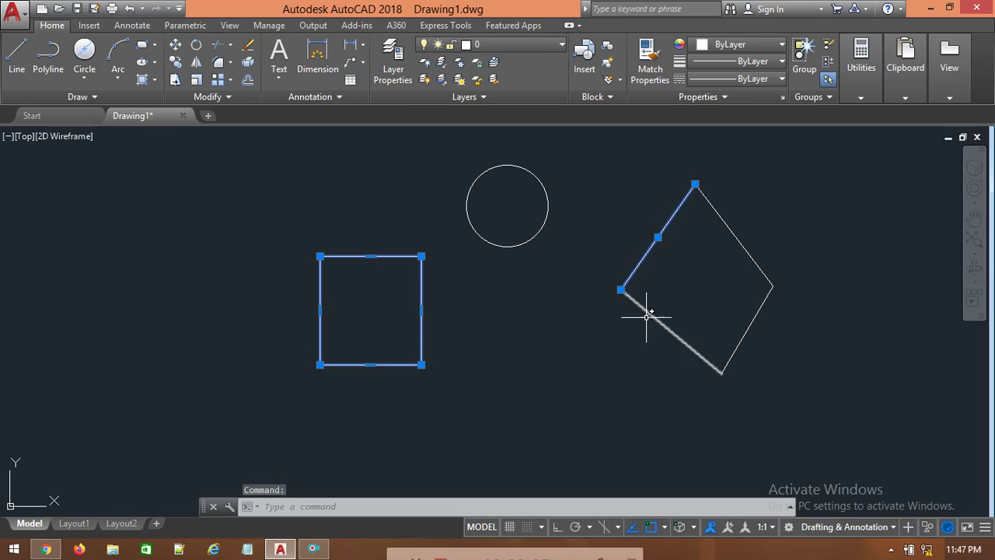
pyautogui.click(544, 223)
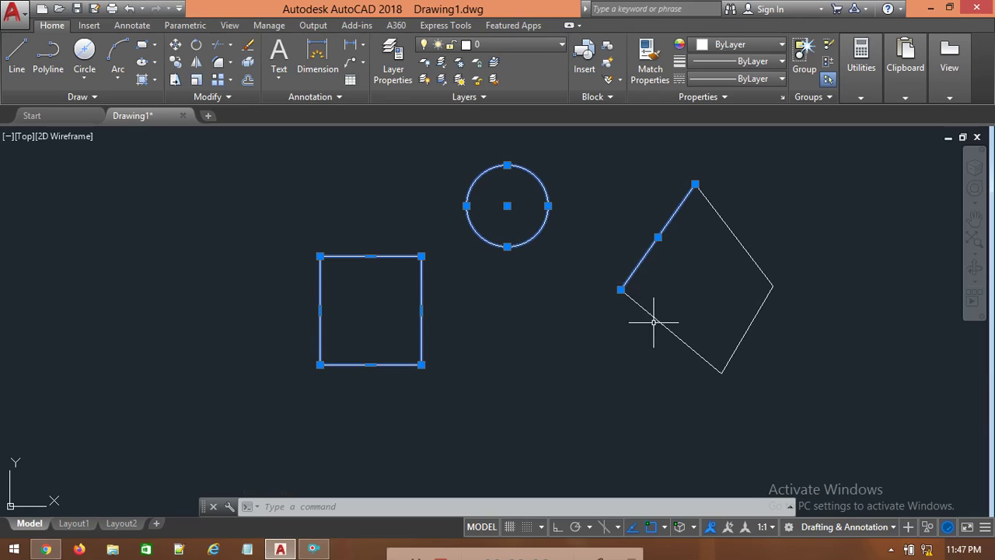
pyautogui.click(585, 345)
pyautogui.click(543, 335)
pyautogui.press('Escape')
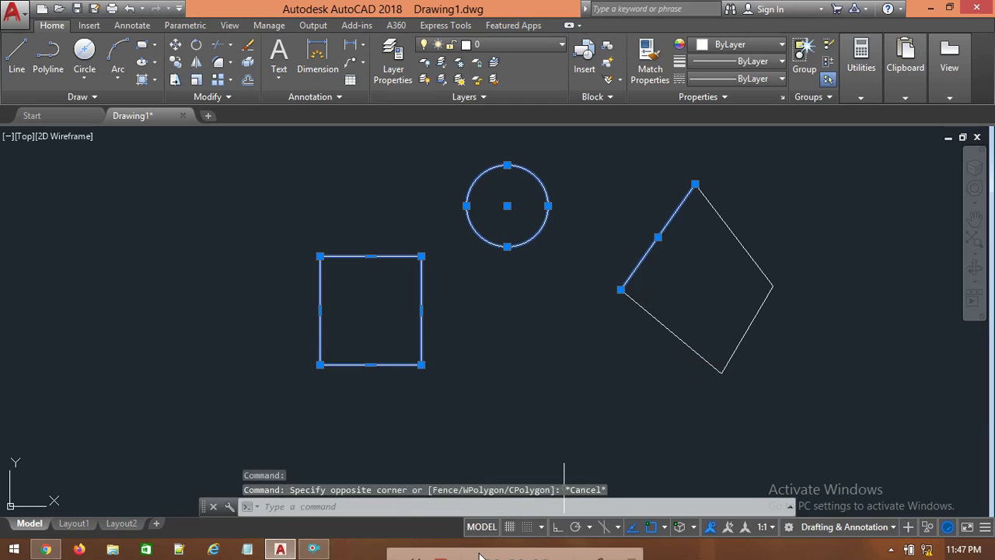
pyautogui.click(320, 552)
pyautogui.moveTo(397, 556); pyautogui.dragTo(441, 434)
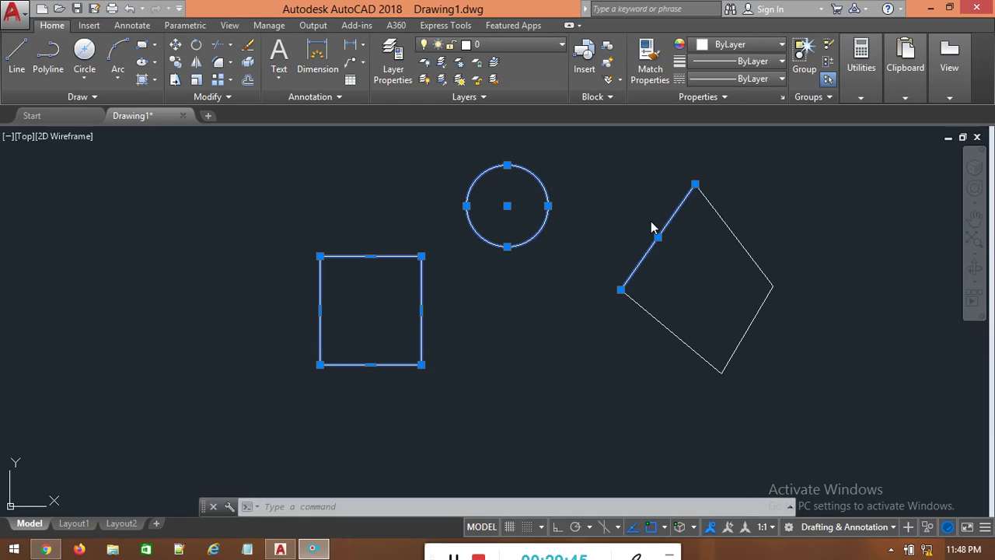
# - Clear the selection, and pick the square and the circle individually before deselecting both
pyautogui.press('Escape')
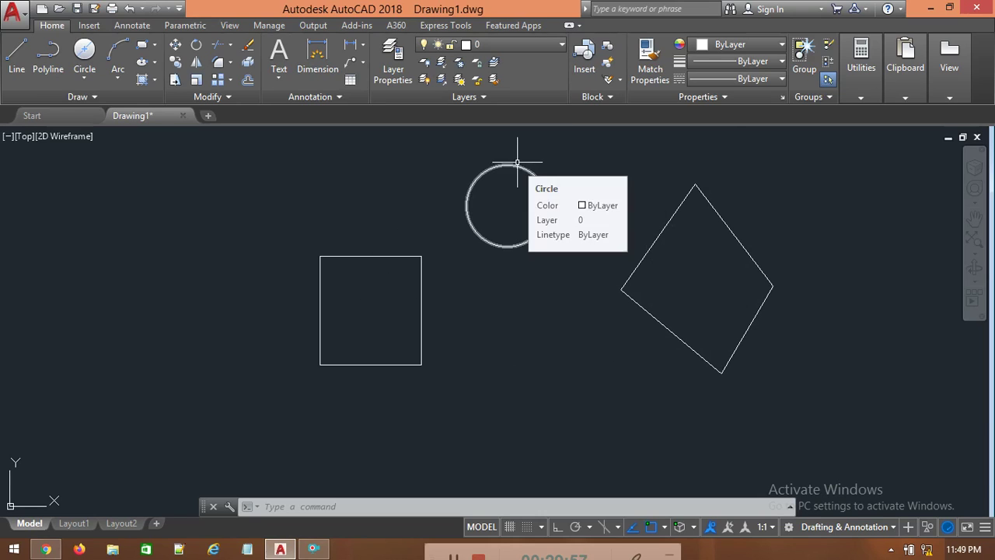
pyautogui.click(387, 255)
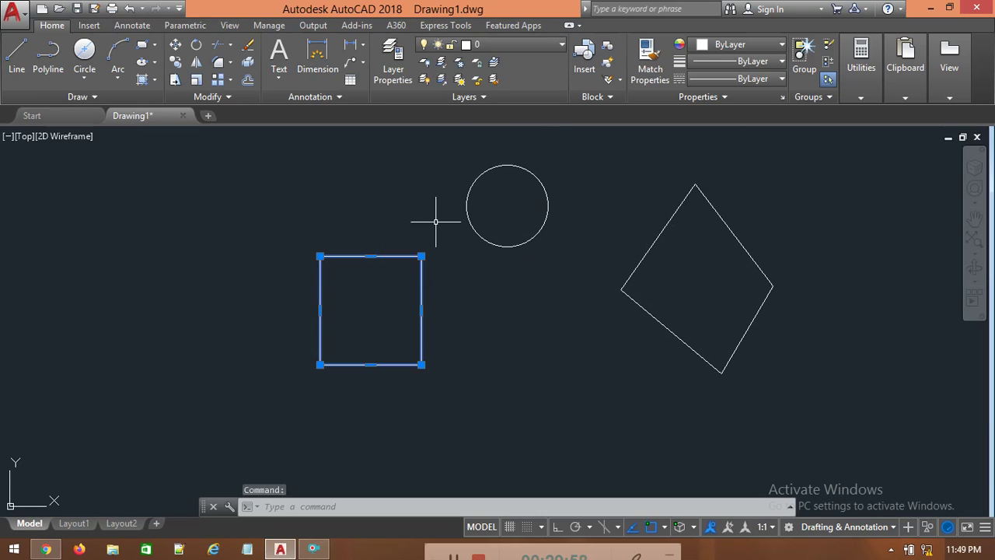
pyautogui.click(468, 195)
pyautogui.press('Escape')
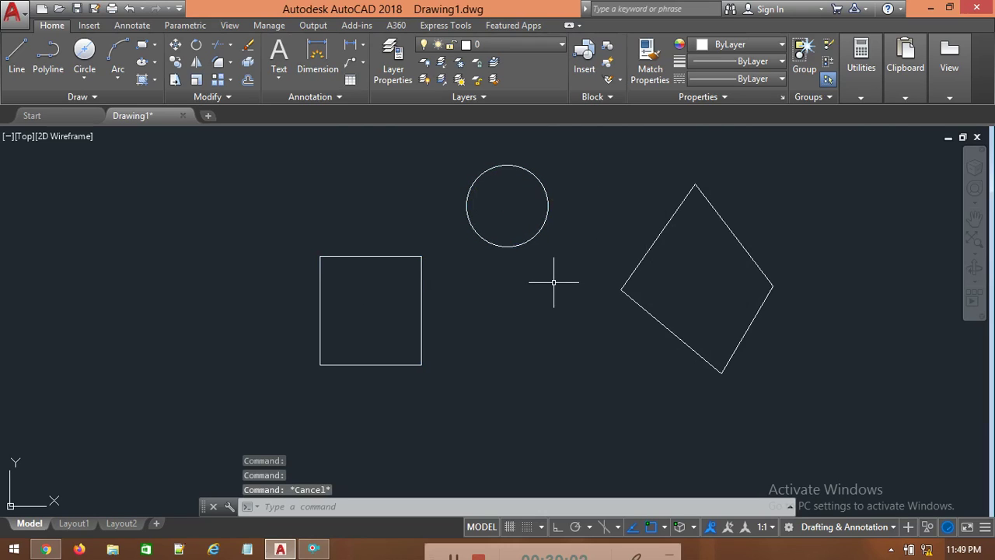
# - Select all objects in the drawing at once and clear the selection
pyautogui.hotkey('ctrl', 'a')
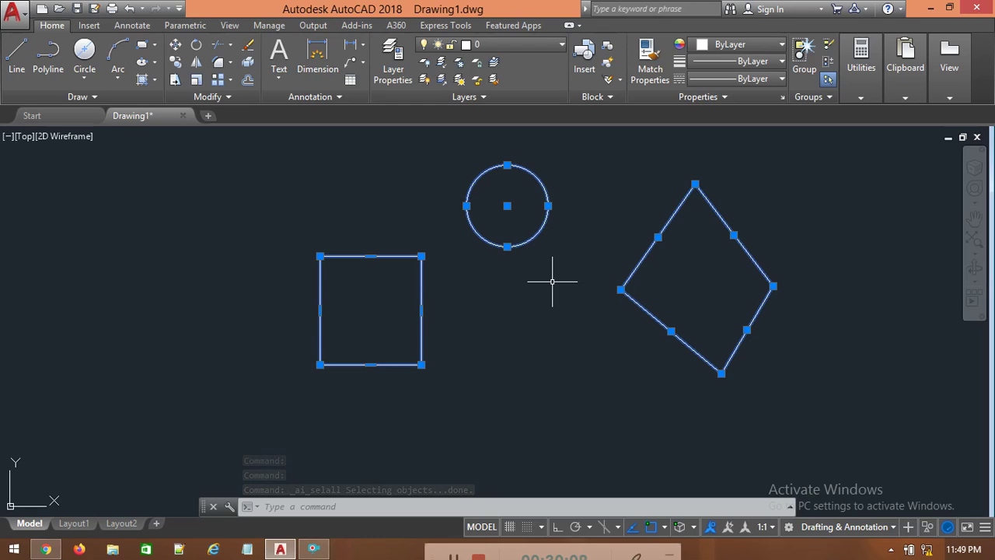
pyautogui.press('Escape')
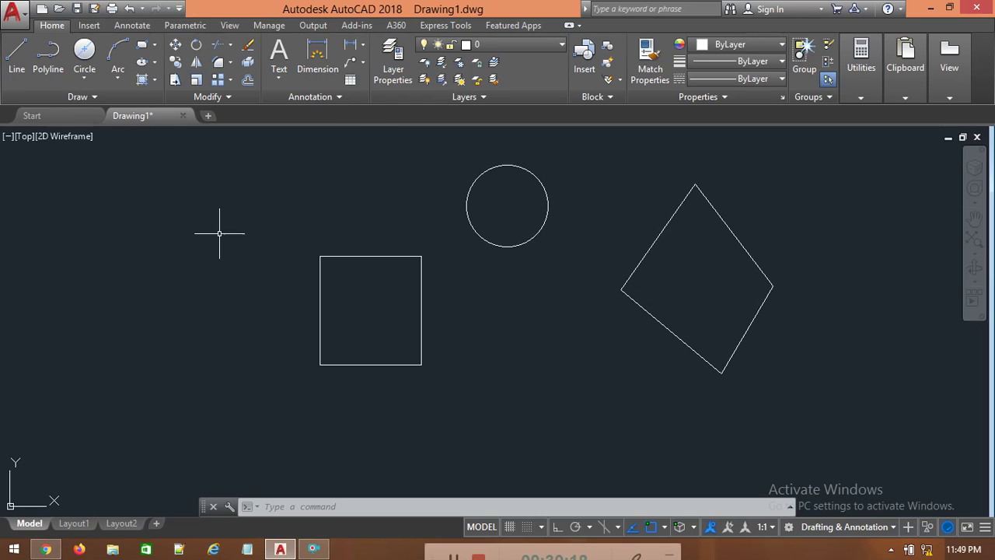
# - Sweep several crossing and window lasso selections through the empty area to the left of the square and circle
pyautogui.moveTo(158, 198)
pyautogui.mouseDown()
pyautogui.moveTo(151, 268)
pyautogui.moveTo(108, 316)
pyautogui.moveTo(67, 329)
pyautogui.moveTo(17, 311)
pyautogui.moveTo(29, 314)
pyautogui.moveTo(11, 278)
pyautogui.mouseUp()
pyautogui.moveTo(111, 213)
pyautogui.mouseDown()
pyautogui.moveTo(145, 288)
pyautogui.moveTo(212, 199)
pyautogui.moveTo(193, 233)
pyautogui.moveTo(59, 214)
pyautogui.mouseUp()
pyautogui.moveTo(58, 215)
pyautogui.mouseDown()
pyautogui.moveTo(73, 228)
pyautogui.moveTo(198, 227)
pyautogui.moveTo(219, 163)
pyautogui.moveTo(94, 155)
pyautogui.mouseUp()
pyautogui.moveTo(120, 211)
pyautogui.mouseDown()
pyautogui.moveTo(102, 315)
pyautogui.moveTo(48, 222)
pyautogui.mouseUp()
pyautogui.moveTo(109, 202)
pyautogui.mouseDown()
pyautogui.moveTo(104, 233)
pyautogui.moveTo(260, 231)
pyautogui.mouseUp()
pyautogui.moveTo(211, 198)
pyautogui.mouseDown()
pyautogui.moveTo(211, 311)
pyautogui.moveTo(49, 275)
pyautogui.moveTo(113, 213)
pyautogui.moveTo(199, 285)
pyautogui.moveTo(330, 181)
pyautogui.mouseUp()
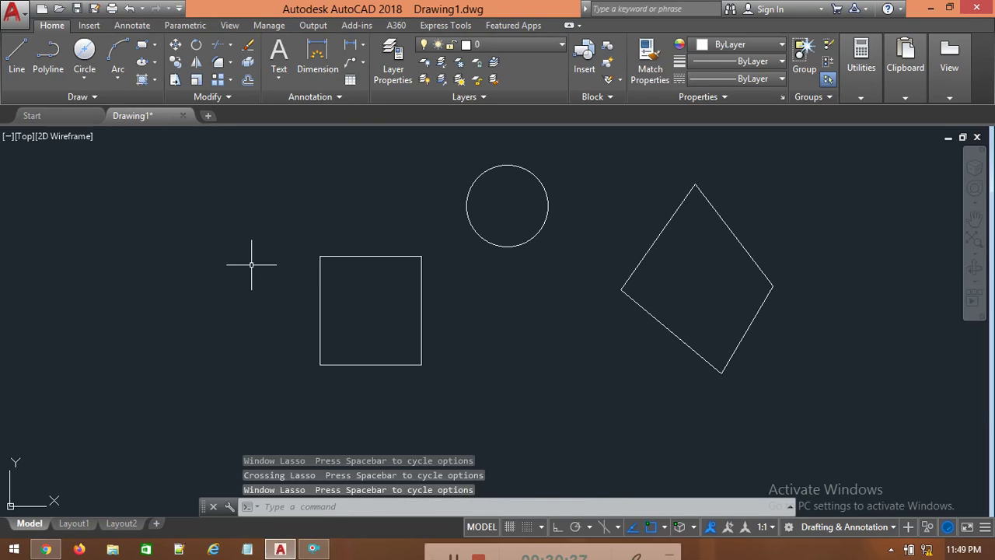
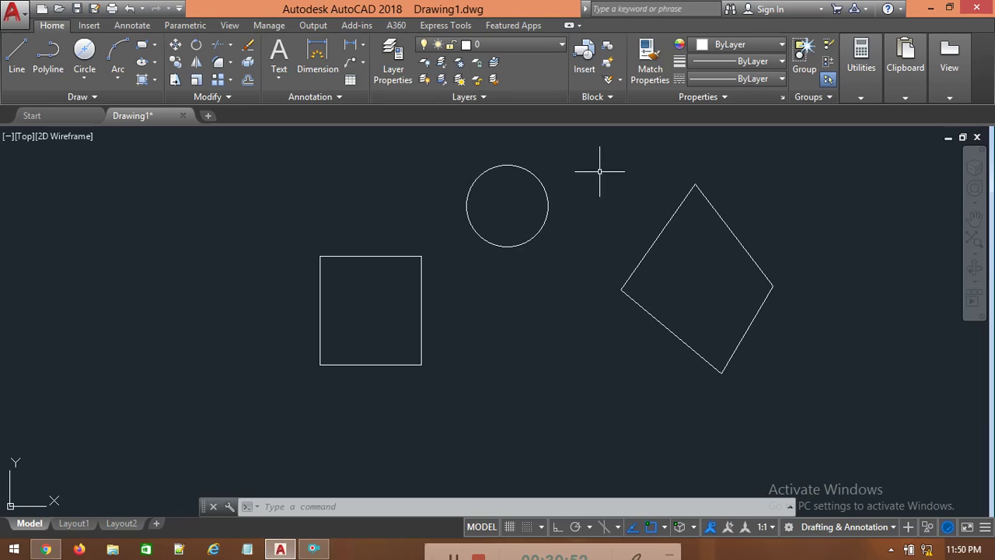
# - Select the circle by enclosing it in a window lasso, and clear the selection
pyautogui.moveTo(424, 161)
pyautogui.mouseDown()
pyautogui.moveTo(428, 187)
pyautogui.moveTo(456, 202)
pyautogui.mouseUp()
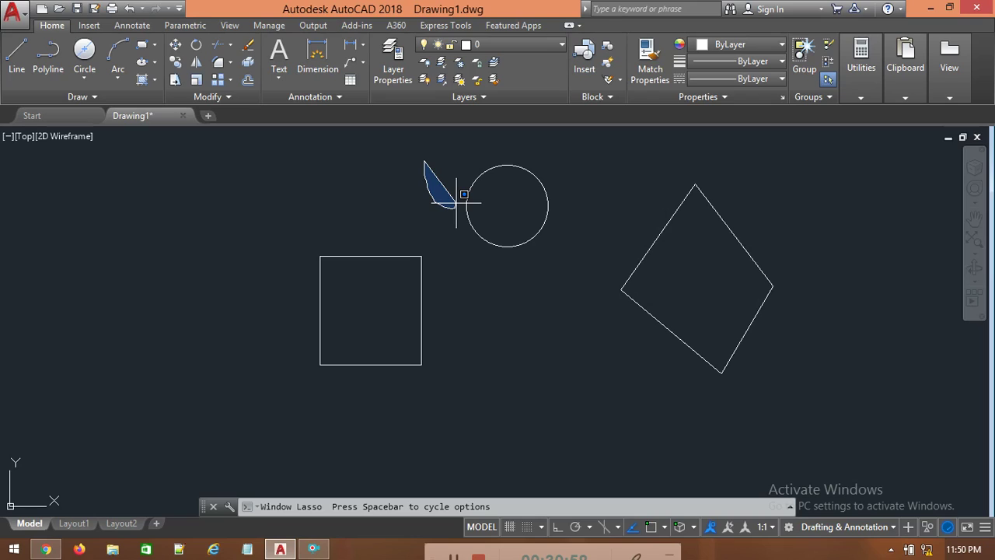
pyautogui.moveTo(457, 202); pyautogui.dragTo(458, 203)
pyautogui.moveTo(459, 203)
pyautogui.mouseDown()
pyautogui.moveTo(466, 231)
pyautogui.moveTo(533, 289)
pyautogui.moveTo(587, 264)
pyautogui.moveTo(605, 179)
pyautogui.mouseUp()
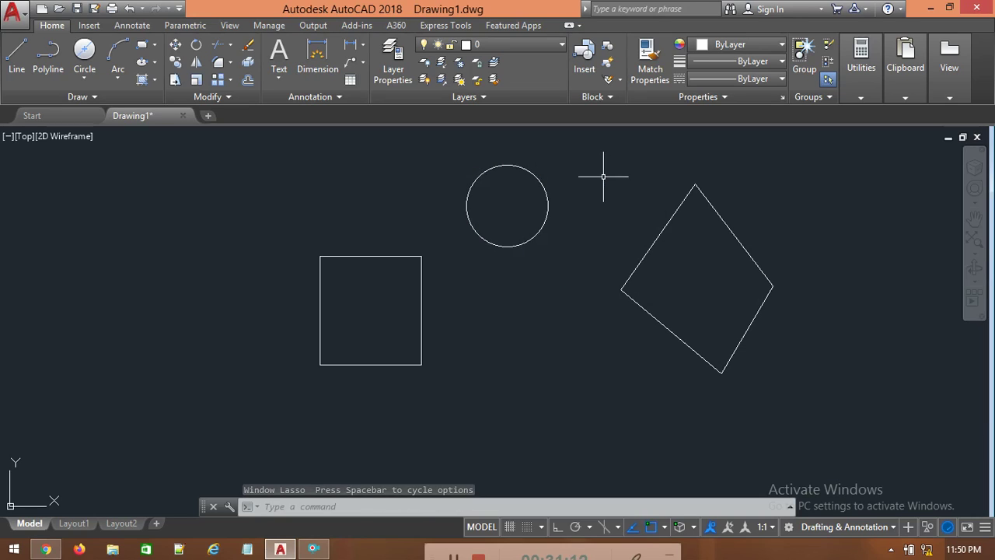
pyautogui.moveTo(441, 197)
pyautogui.mouseDown()
pyautogui.moveTo(464, 251)
pyautogui.moveTo(545, 260)
pyautogui.moveTo(560, 158)
pyautogui.moveTo(447, 154)
pyautogui.mouseUp()
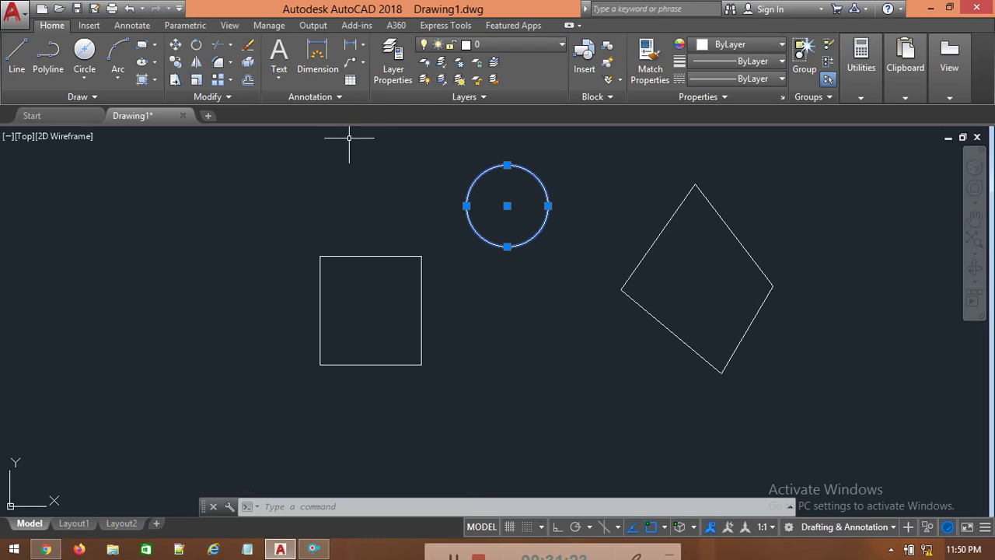
pyautogui.press('Escape')
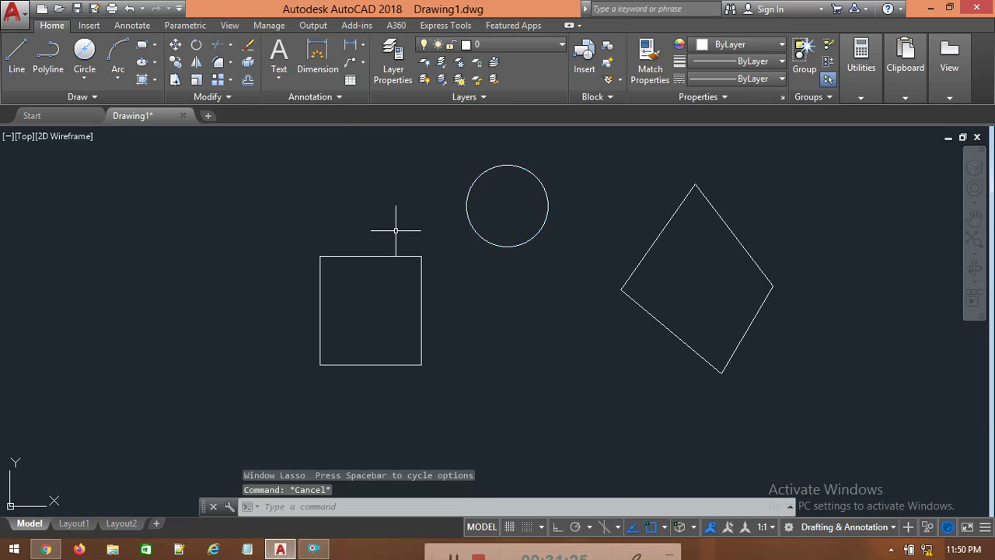
# - Select the circle by sweeping a crossing lasso over it, and clear the selection
pyautogui.moveTo(614, 172)
pyautogui.mouseDown()
pyautogui.moveTo(609, 215)
pyautogui.moveTo(544, 300)
pyautogui.moveTo(508, 300)
pyautogui.moveTo(480, 262)
pyautogui.moveTo(492, 263)
pyautogui.mouseUp()
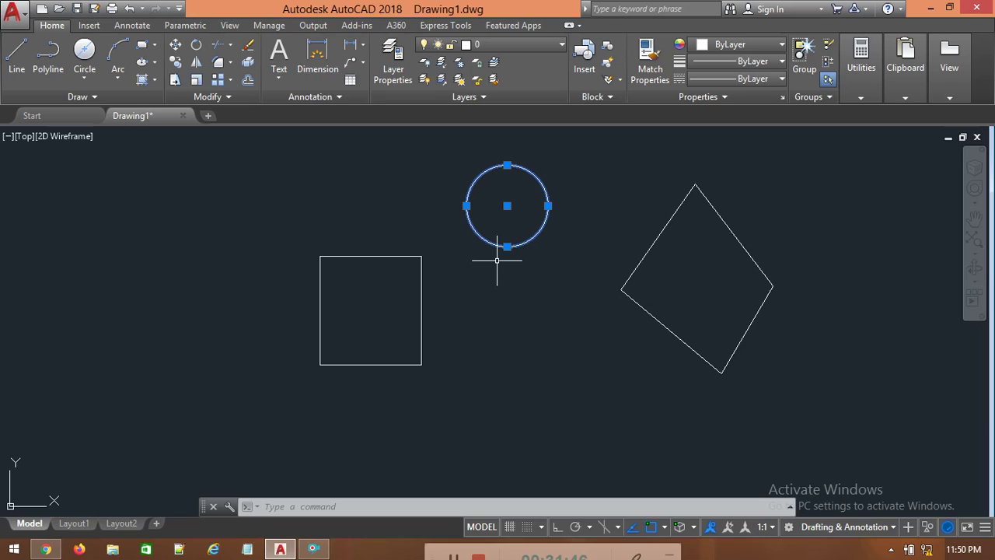
pyautogui.press('Escape')
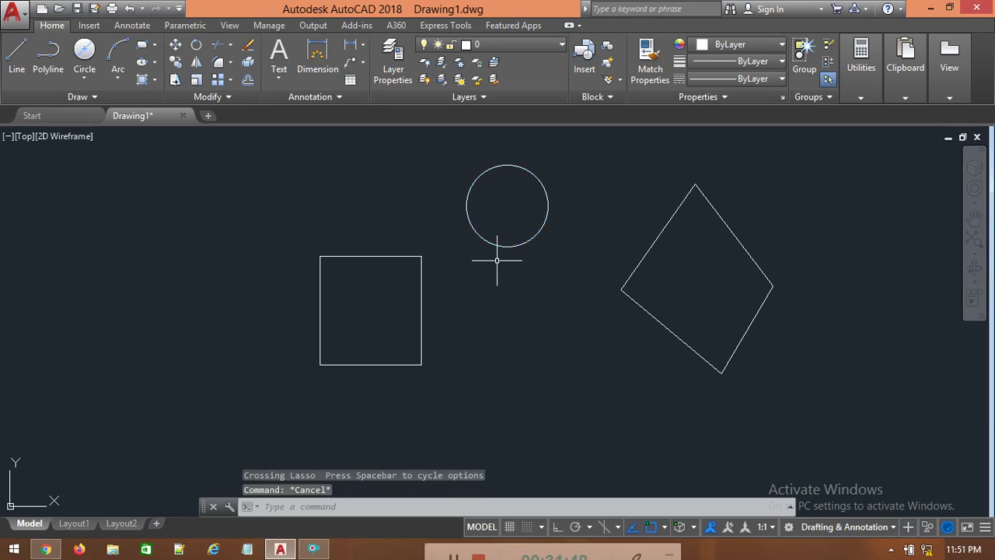
# - Try a window lasso over part of the four-sided shape's lower-left line, enclose the whole line in another window lasso, and clear the selection
pyautogui.moveTo(634, 346)
pyautogui.mouseDown()
pyautogui.moveTo(664, 362)
pyautogui.moveTo(675, 349)
pyautogui.mouseUp()
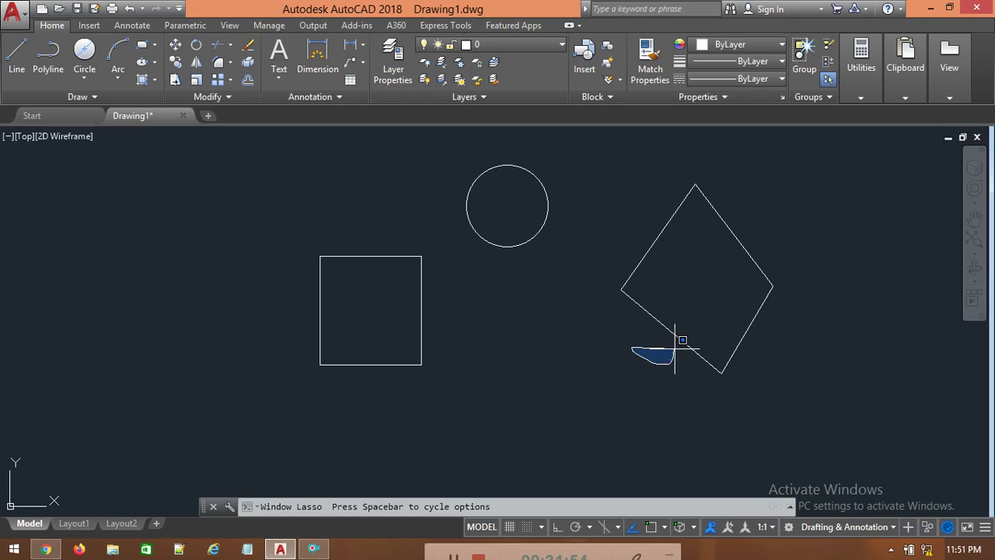
pyautogui.moveTo(675, 349)
pyautogui.mouseDown()
pyautogui.moveTo(671, 293)
pyautogui.moveTo(618, 257)
pyautogui.moveTo(605, 374)
pyautogui.moveTo(745, 428)
pyautogui.moveTo(685, 320)
pyautogui.moveTo(660, 310)
pyautogui.mouseUp()
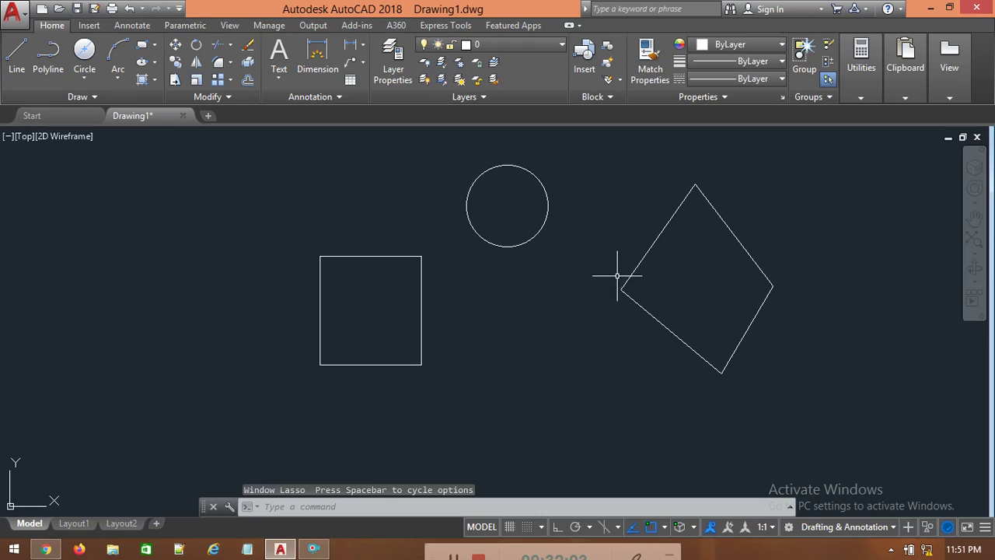
pyautogui.moveTo(591, 266)
pyautogui.mouseDown()
pyautogui.moveTo(630, 370)
pyautogui.moveTo(763, 428)
pyautogui.moveTo(749, 346)
pyautogui.mouseUp()
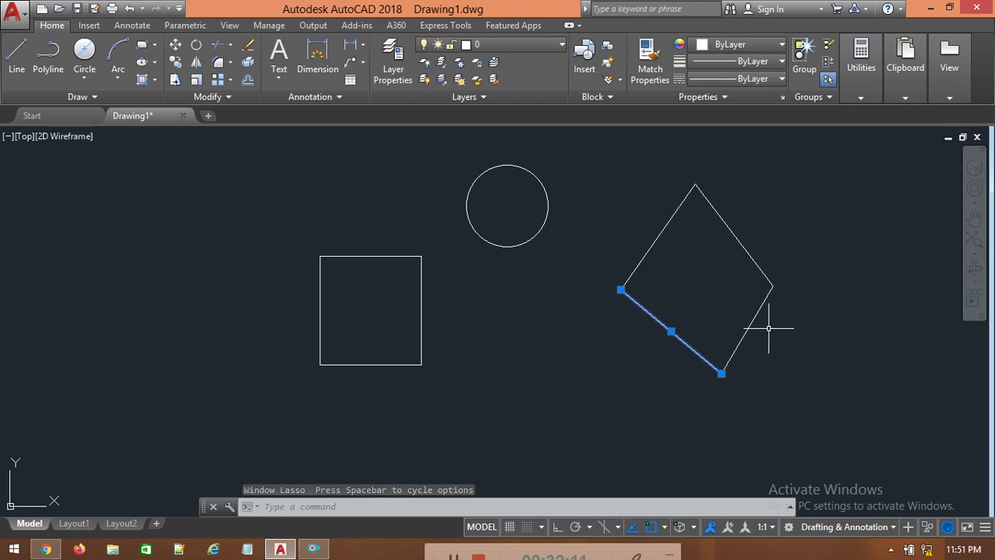
pyautogui.press('Escape')
# - Sweep a window lasso across part of the lower-left line, select the line with a crossing lasso, and clear the selection
pyautogui.moveTo(622, 369)
pyautogui.mouseDown()
pyautogui.moveTo(645, 311)
pyautogui.moveTo(607, 357)
pyautogui.moveTo(629, 289)
pyautogui.moveTo(639, 311)
pyautogui.mouseUp()
pyautogui.moveTo(625, 394)
pyautogui.mouseDown()
pyautogui.moveTo(678, 371)
pyautogui.moveTo(620, 328)
pyautogui.moveTo(645, 305)
pyautogui.moveTo(654, 314)
pyautogui.mouseUp()
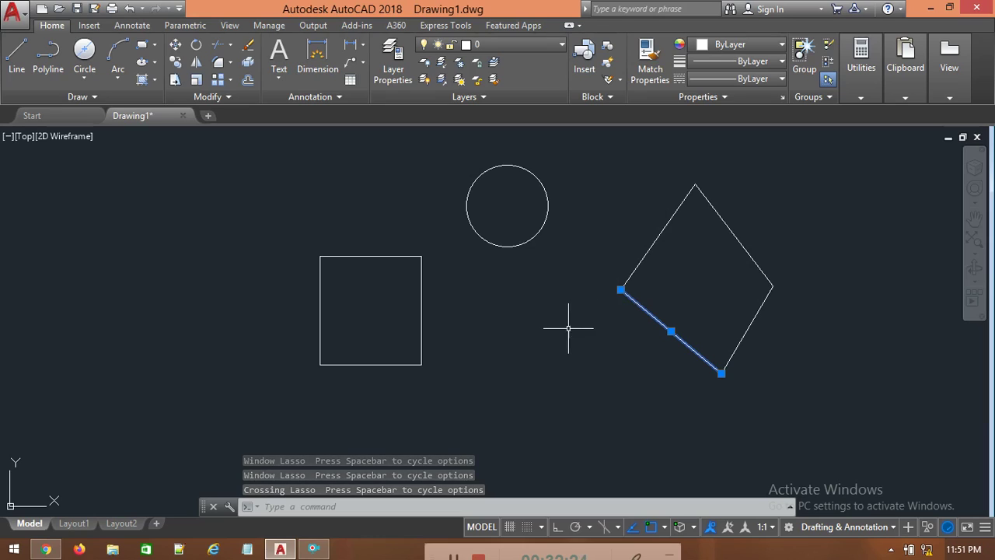
pyautogui.press('Escape')
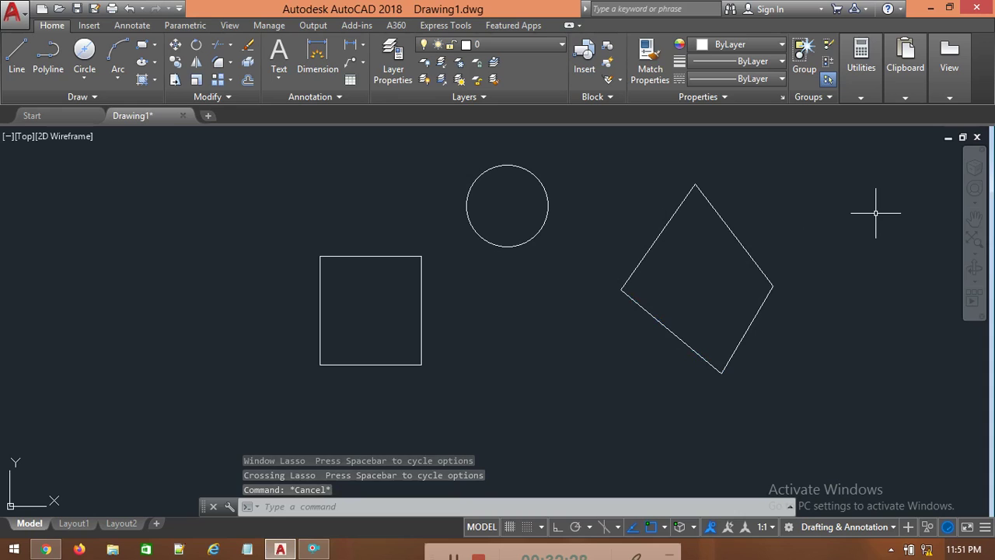
# - Select the square, the circle and all four lines of the four-sided shape together
pyautogui.moveTo(875, 212)
pyautogui.mouseDown()
pyautogui.moveTo(836, 355)
pyautogui.moveTo(711, 487)
pyautogui.moveTo(484, 389)
pyautogui.moveTo(431, 408)
pyautogui.moveTo(438, 282)
pyautogui.moveTo(559, 217)
pyautogui.moveTo(705, 166)
pyautogui.moveTo(714, 180)
pyautogui.mouseUp()
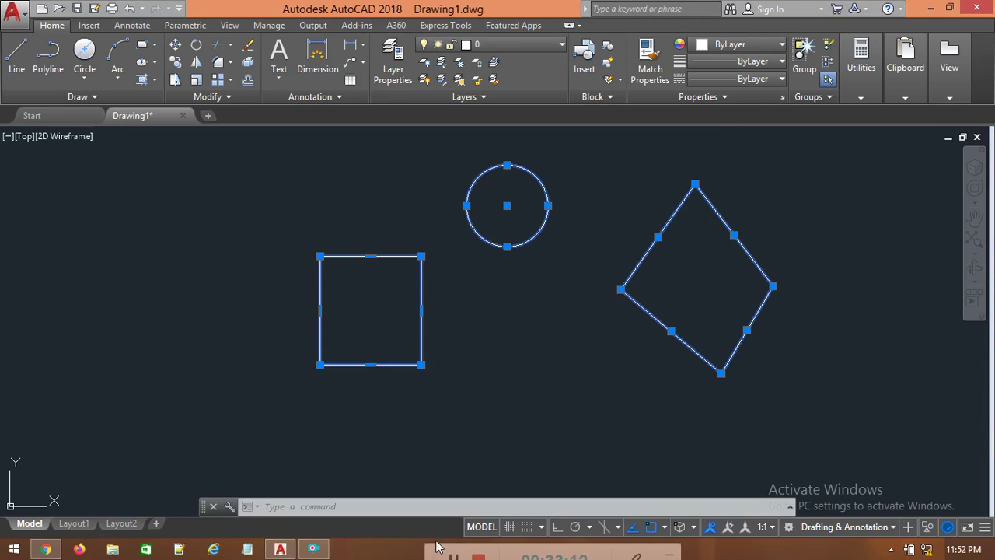
pyautogui.click(325, 554)
pyautogui.moveTo(428, 555); pyautogui.dragTo(418, 436)
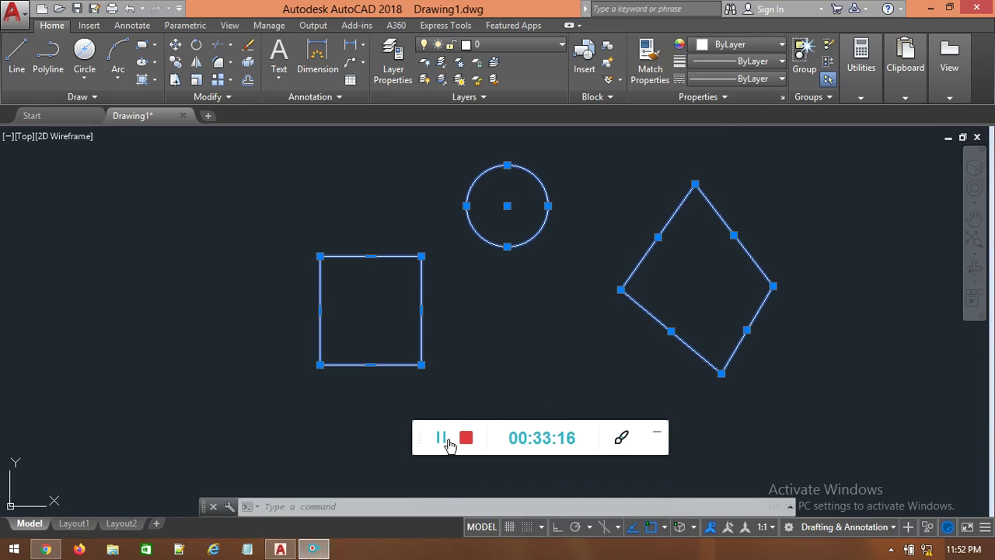